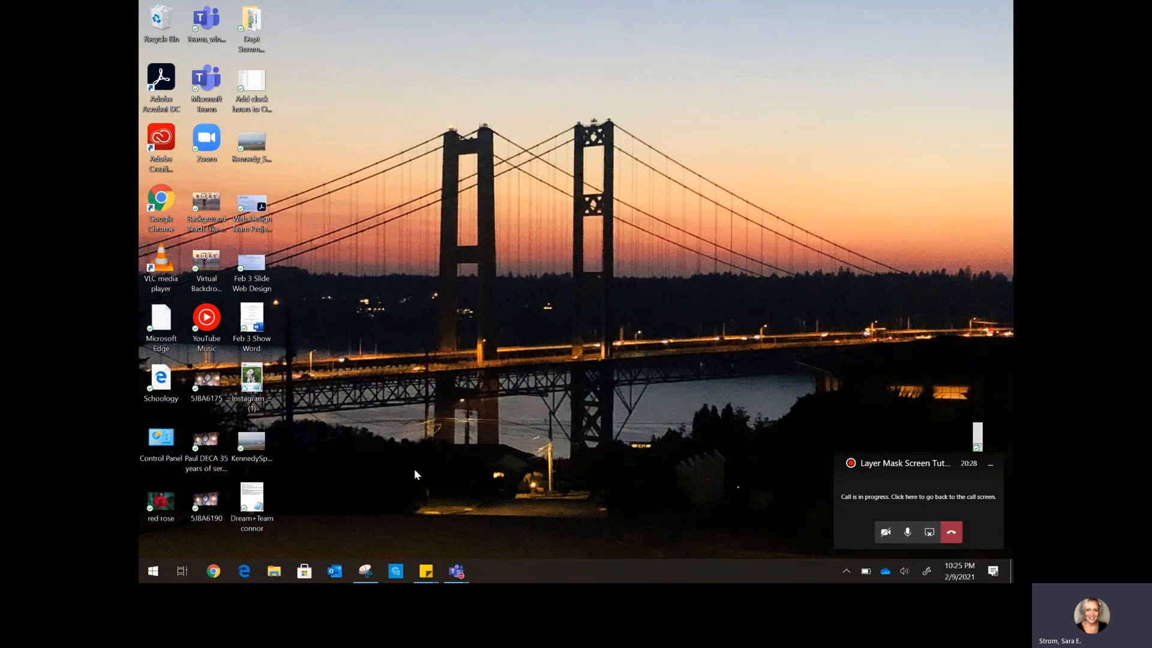
- Launch Adobe Photoshop 2020 and maximize its window
click(155, 571)
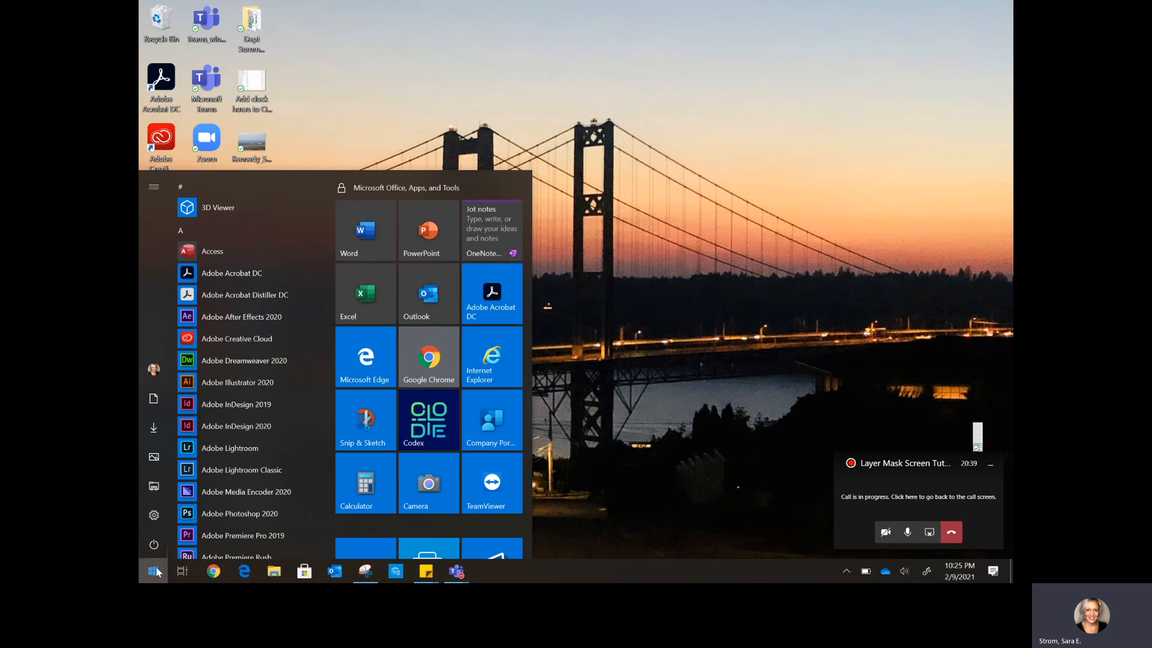
click(154, 571)
text(Photo)
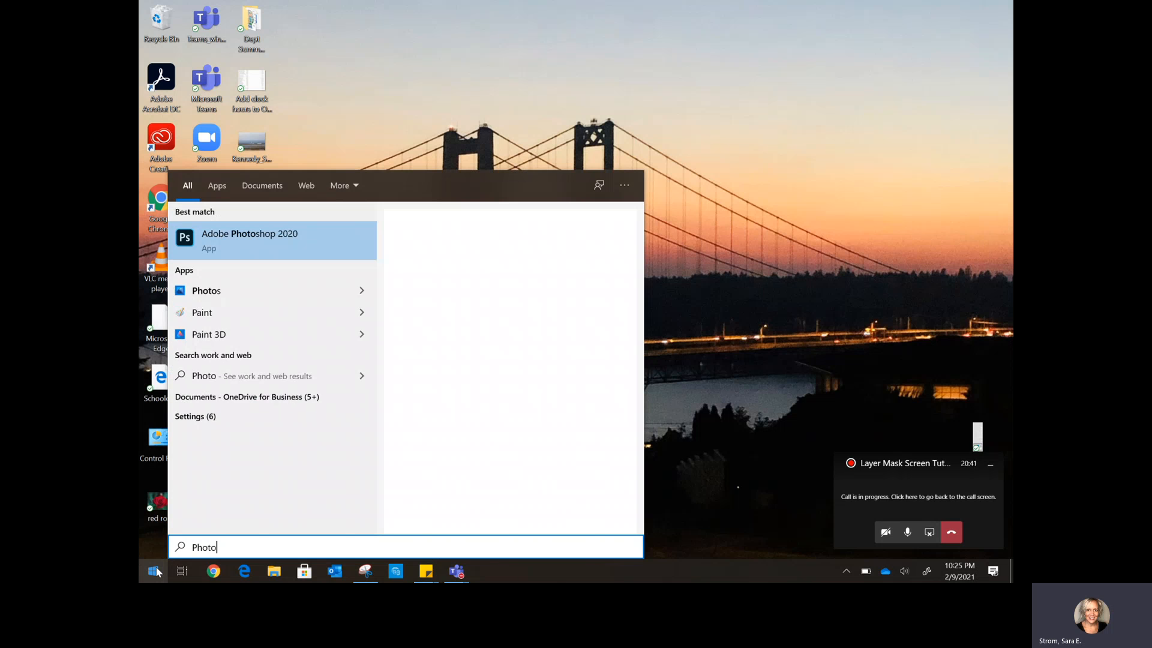
key(Return)
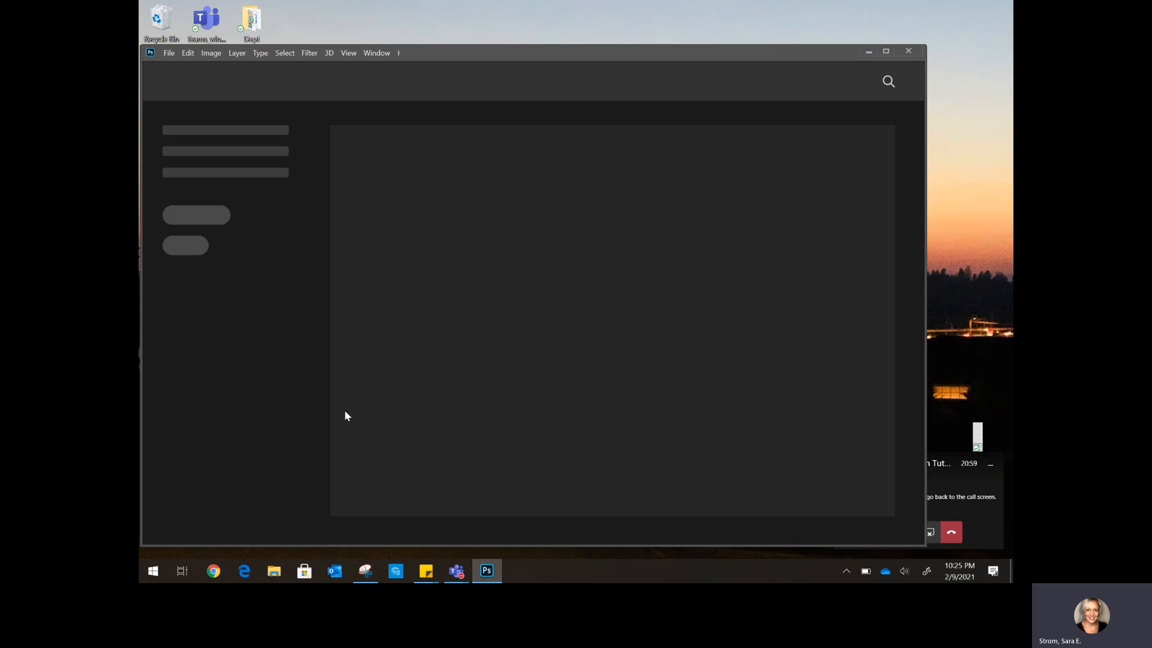
click(886, 52)
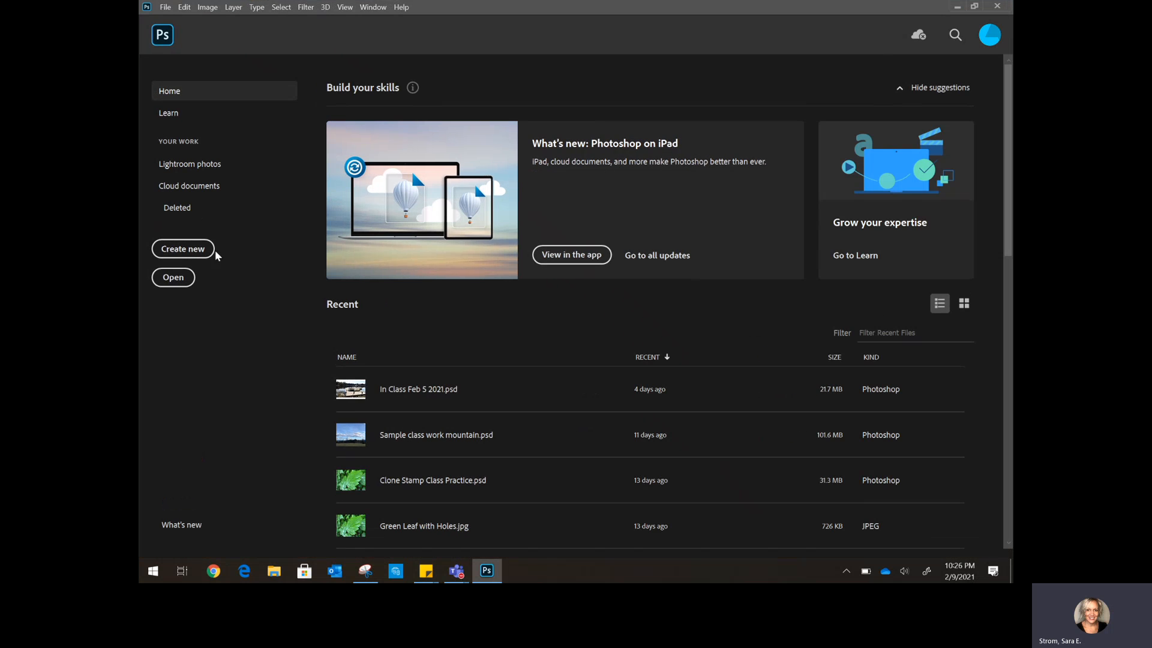
- Create a landscape document named "Multiples of Me Practice Dog" at the clipboard size with a resolution of 300 pixels/inch
click(196, 251)
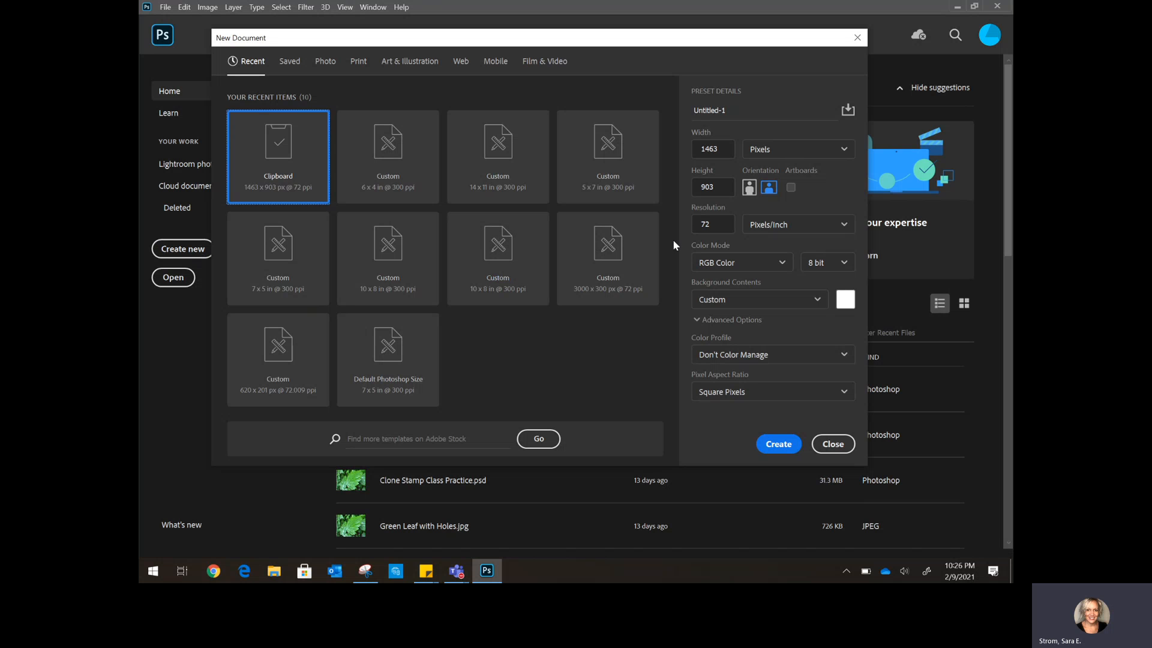
click(709, 225)
text(300)
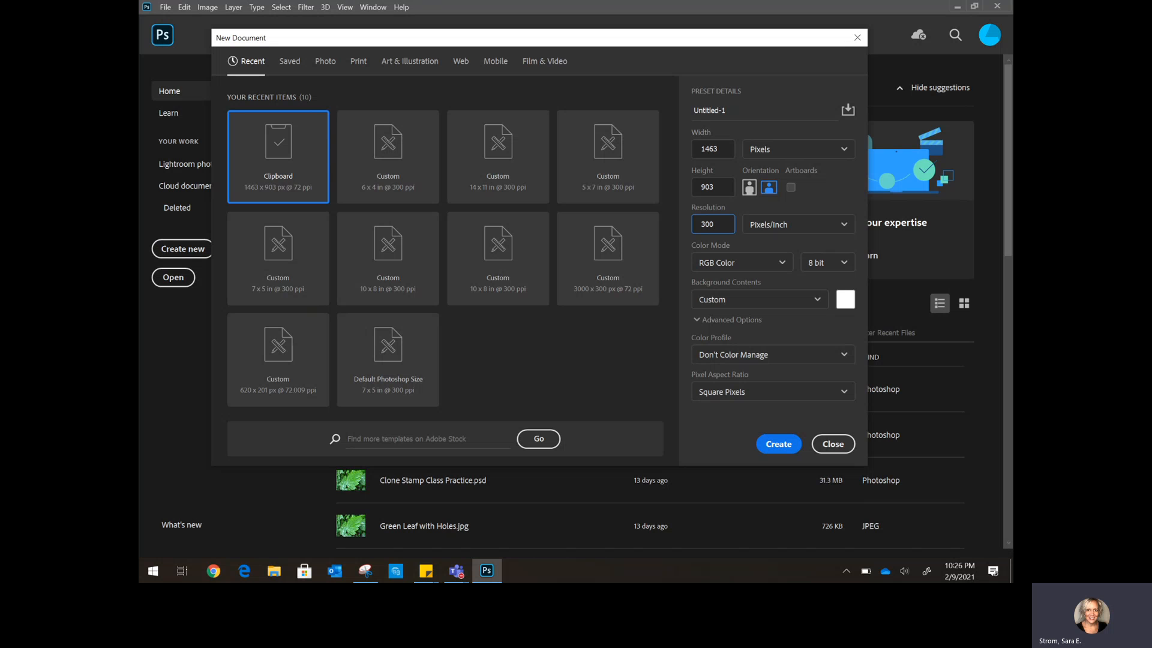
click(770, 189)
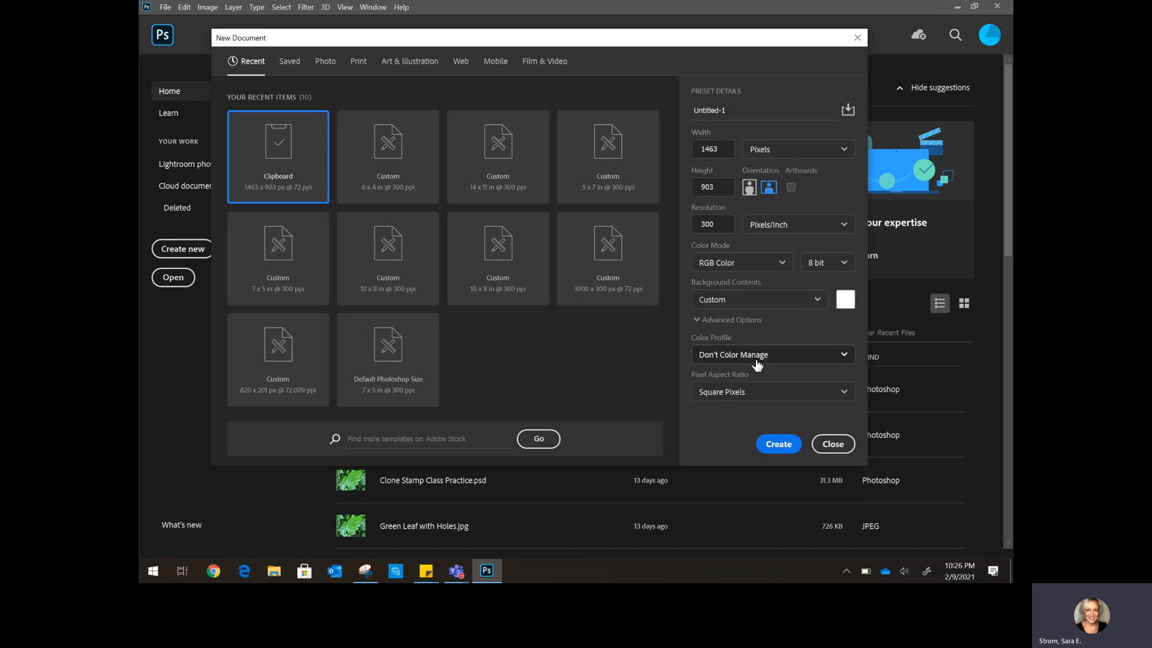
click(741, 109)
drag(741, 110, 682, 108)
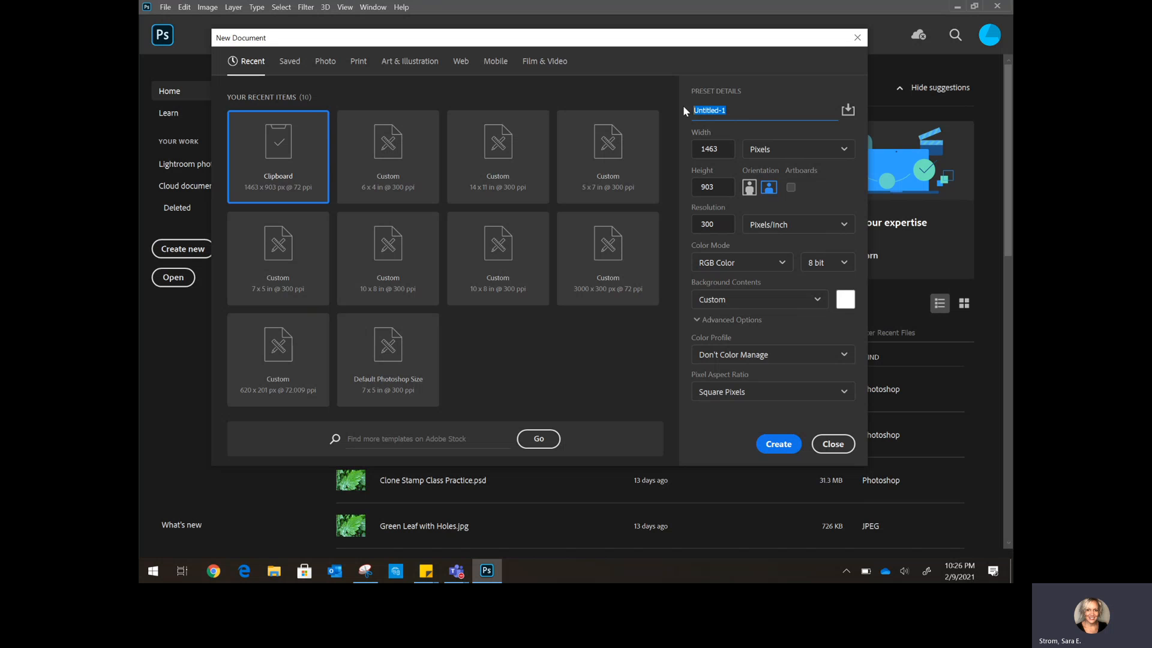
text(Multiples of Me Practice Dog)
click(778, 444)
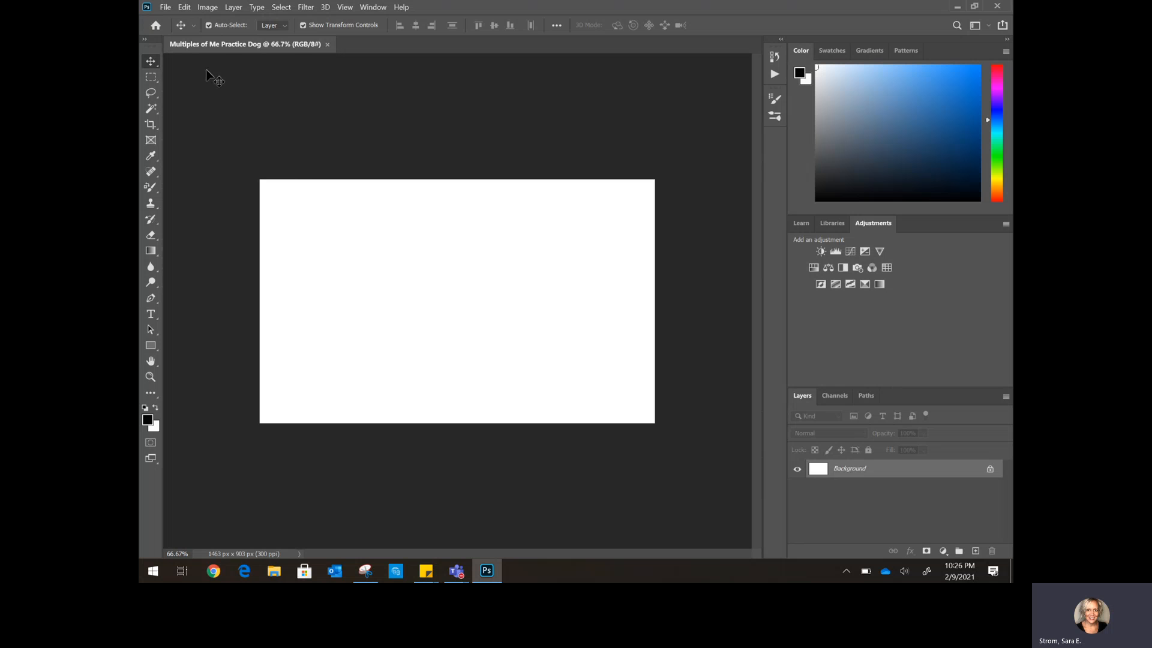
- Place photo 01 from the Multiples of Me Photos folder as an embedded image at its default size and position
click(184, 9)
mouse_move(166, 7)
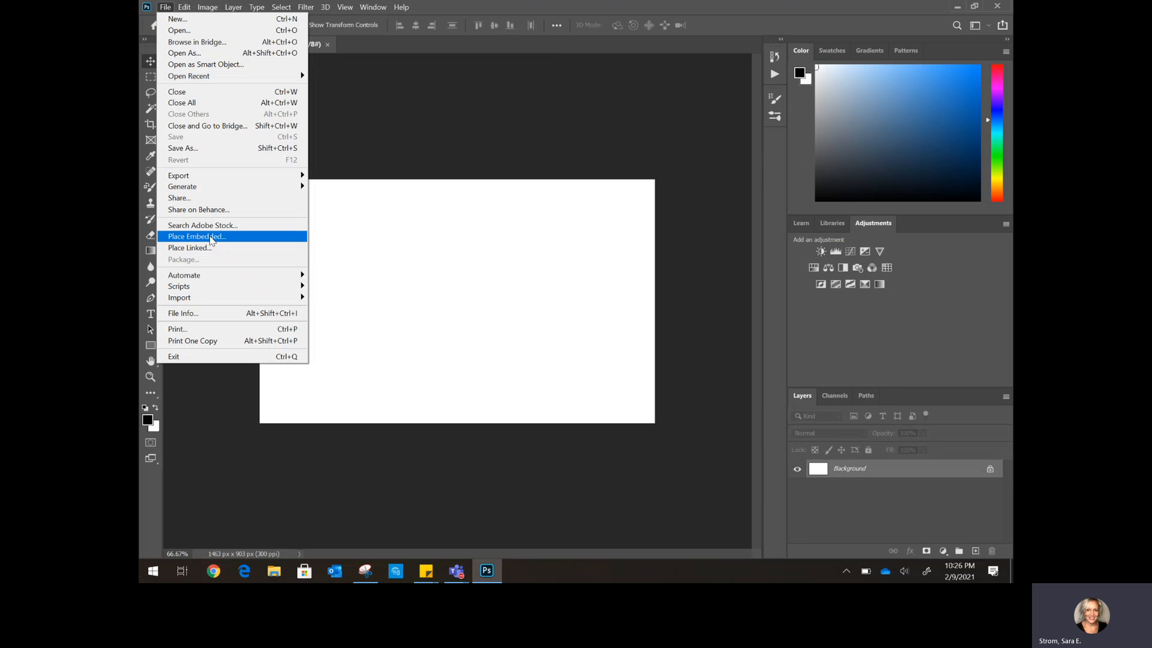
click(209, 236)
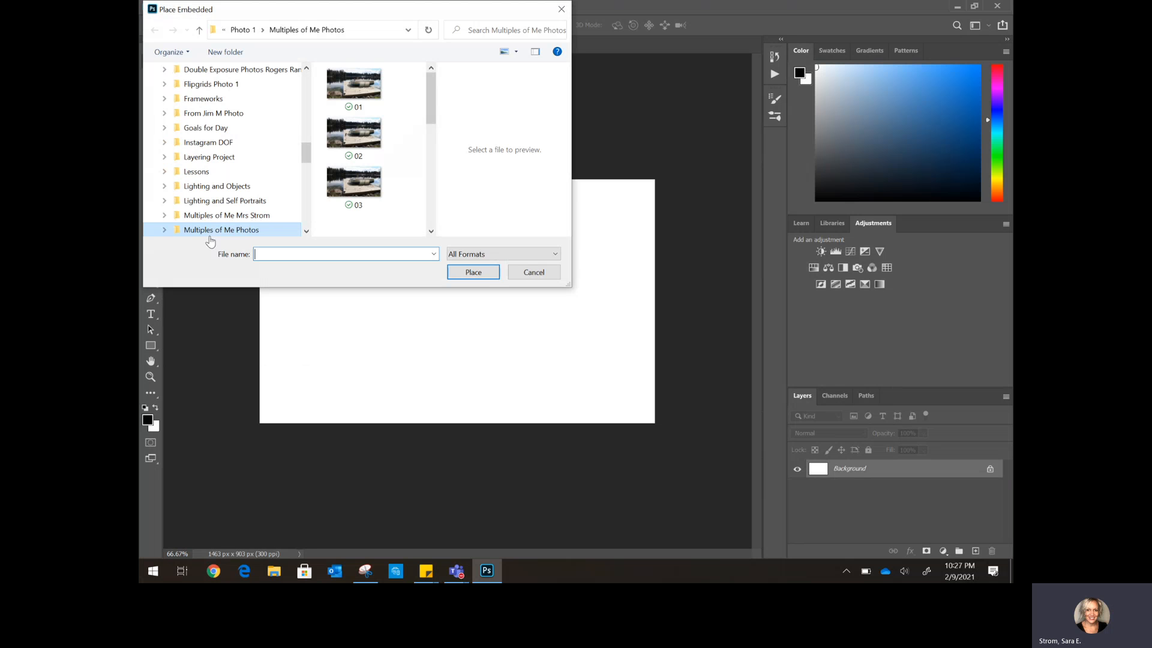
click(337, 91)
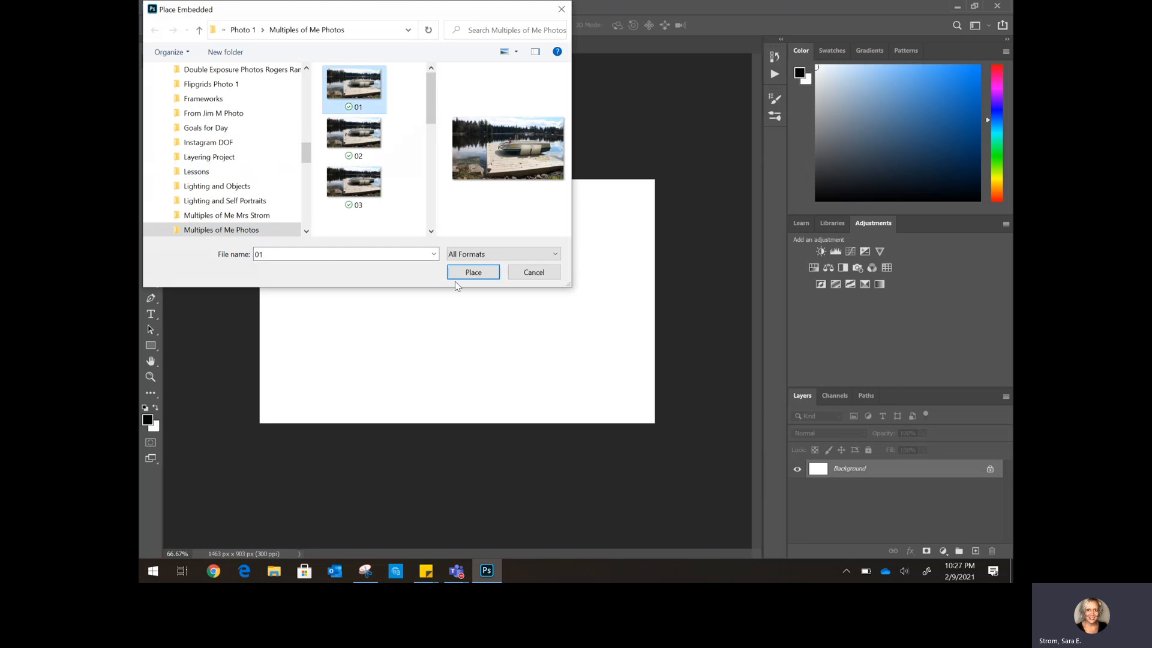
click(467, 273)
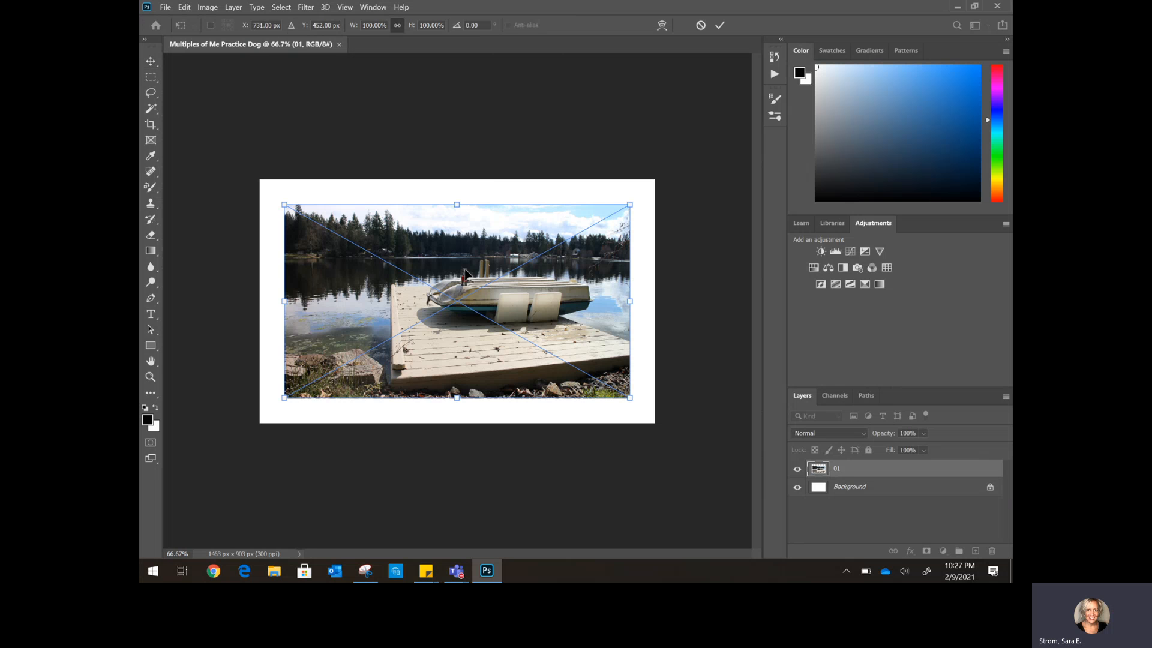
key(Return)
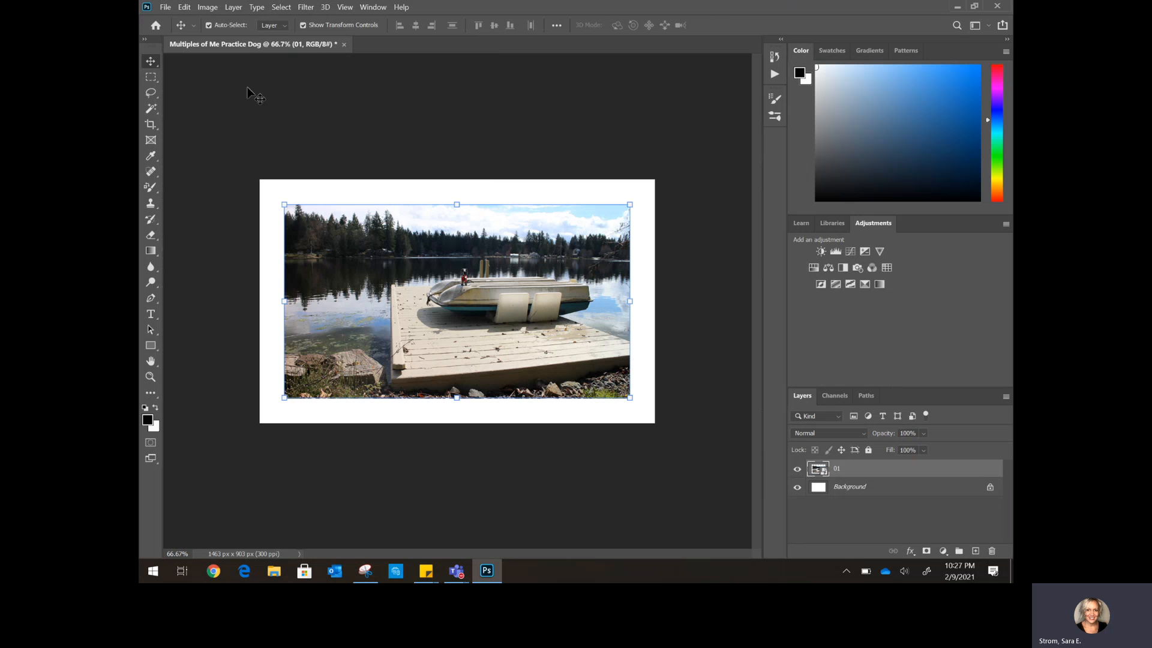
- Place photo 02 from the same folder as an embedded image directly over photo 01
click(184, 8)
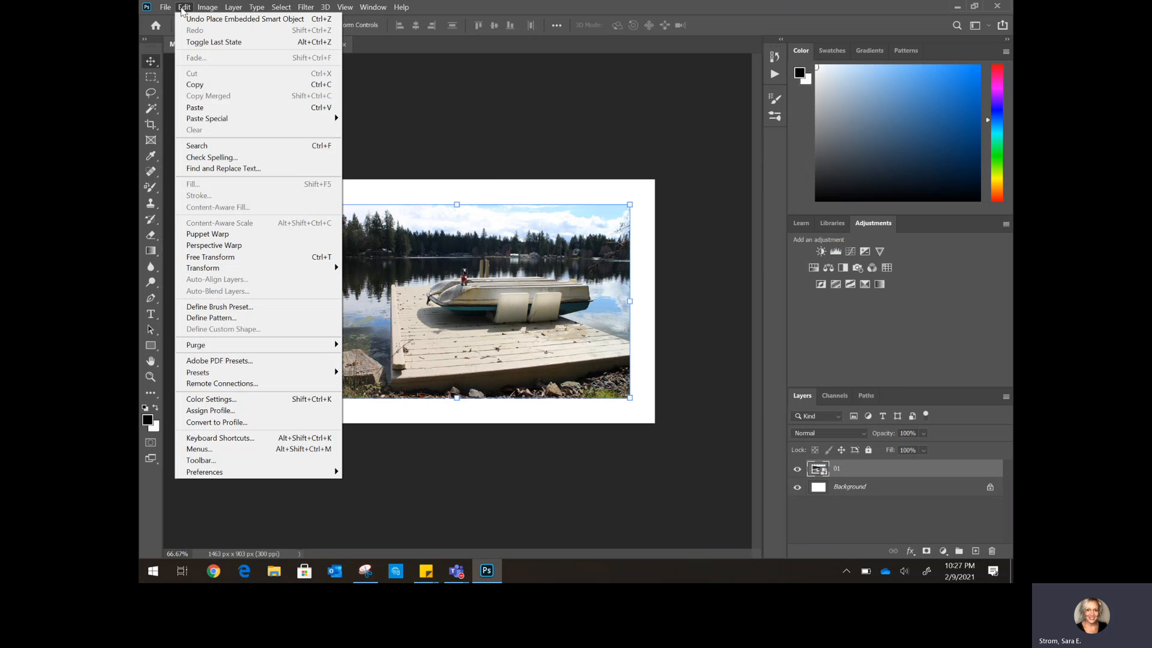
mouse_move(165, 7)
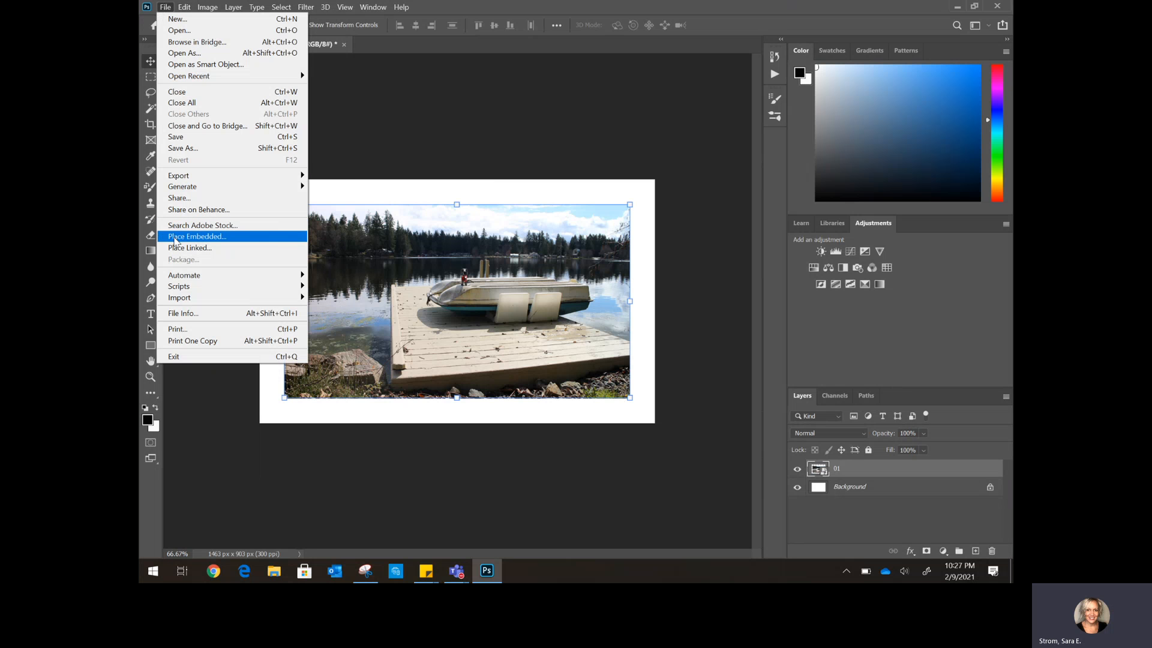
click(175, 237)
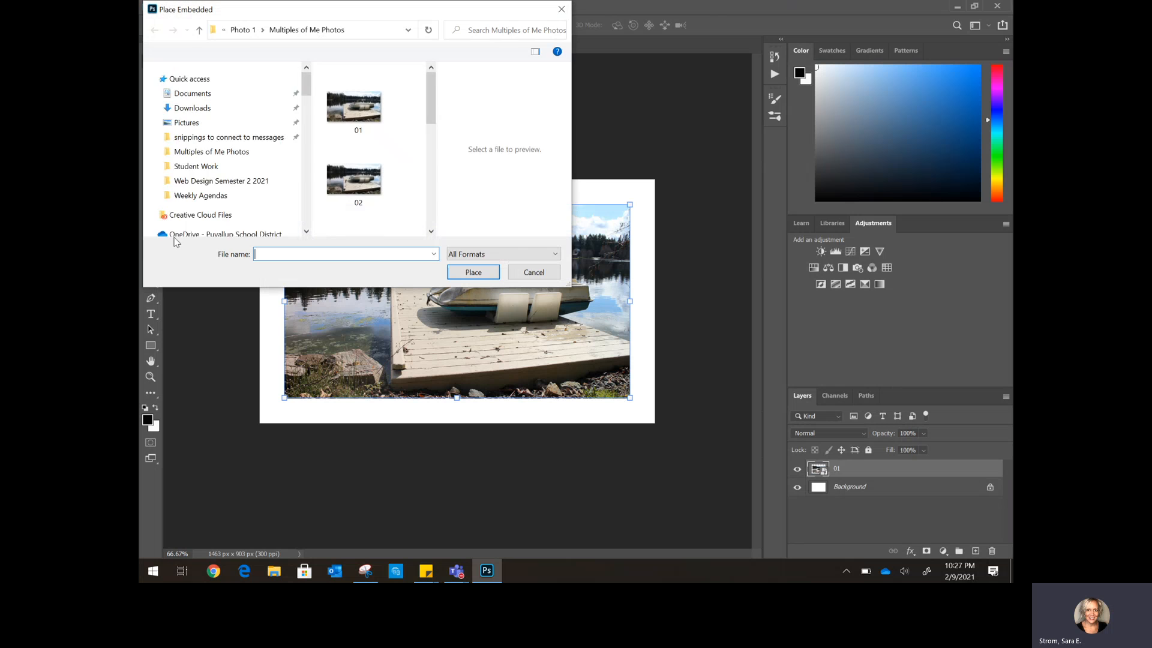
click(340, 191)
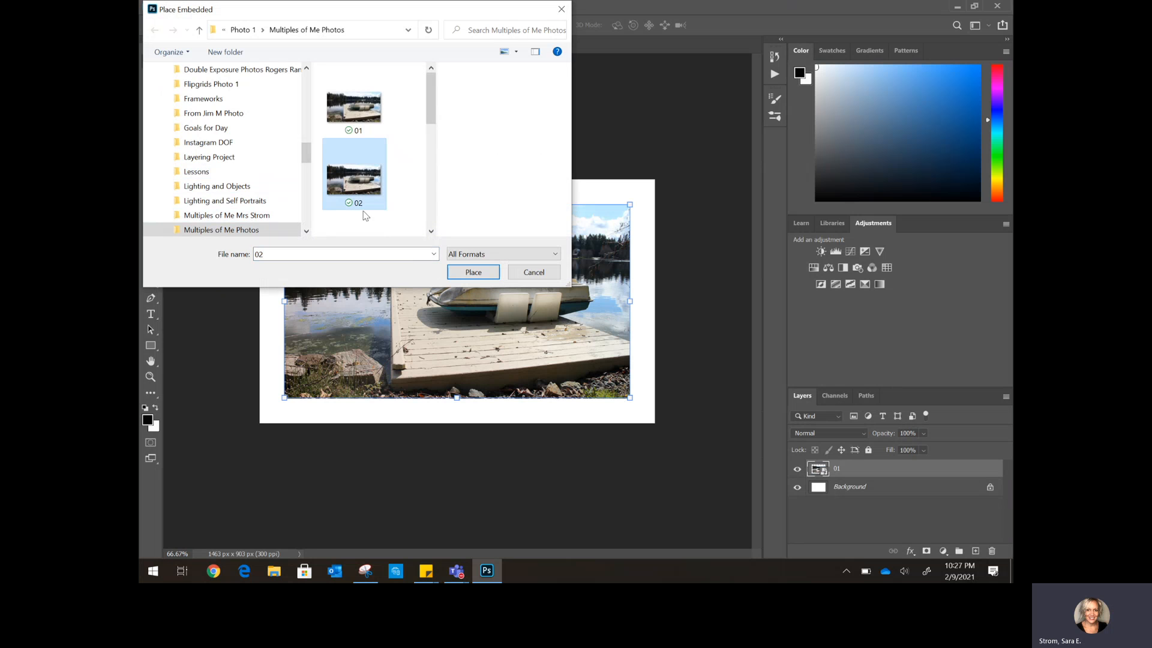
click(465, 273)
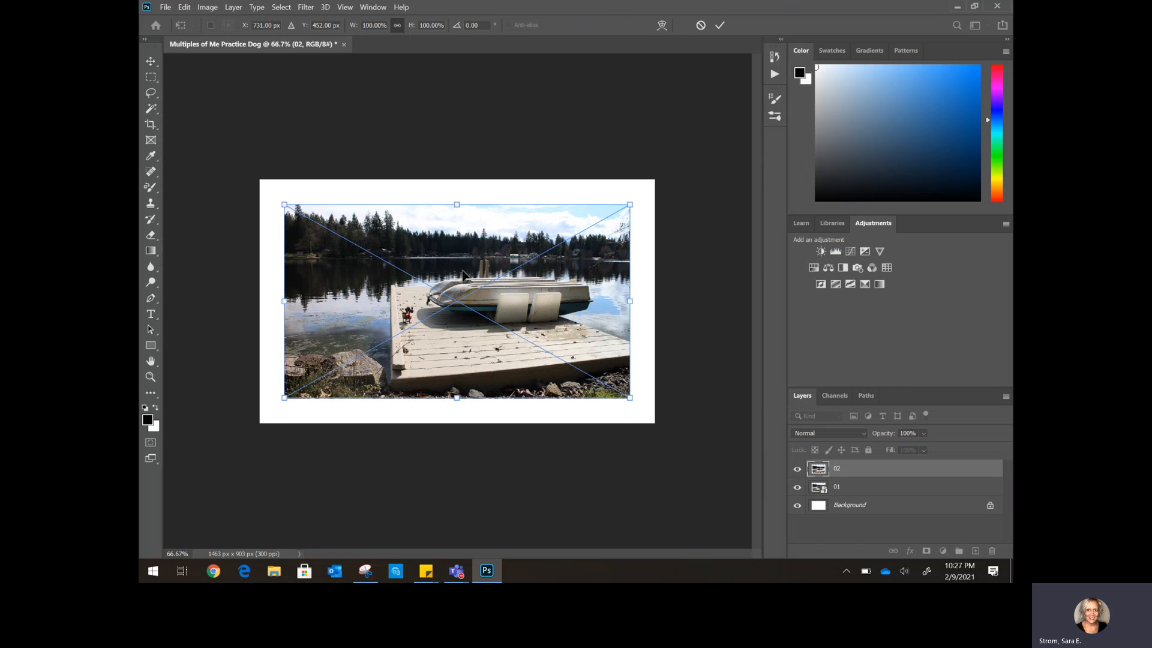
click(721, 24)
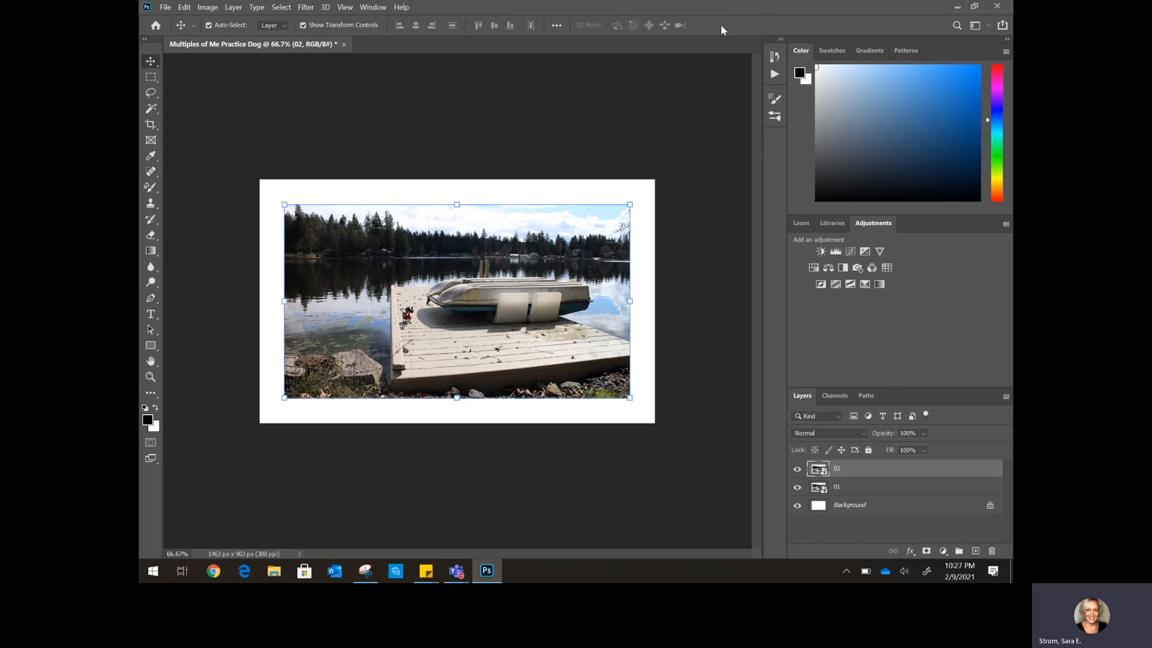
- Embed photo 03 from the Multiples of Me Photos folder as a new layer above 02
click(165, 8)
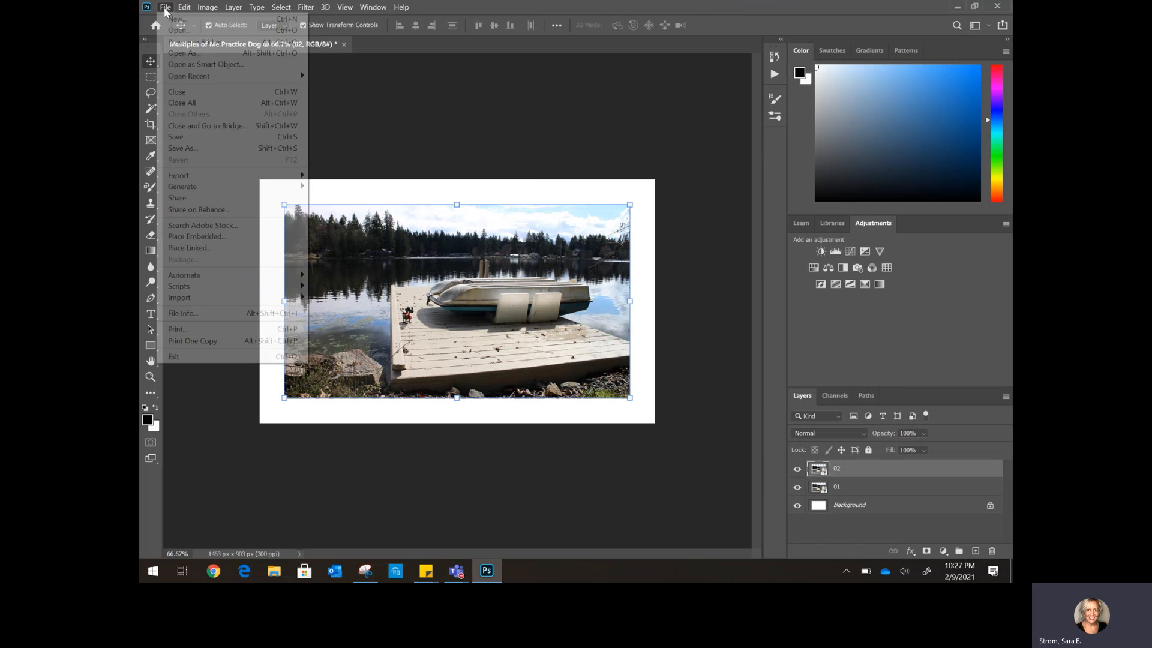
click(191, 237)
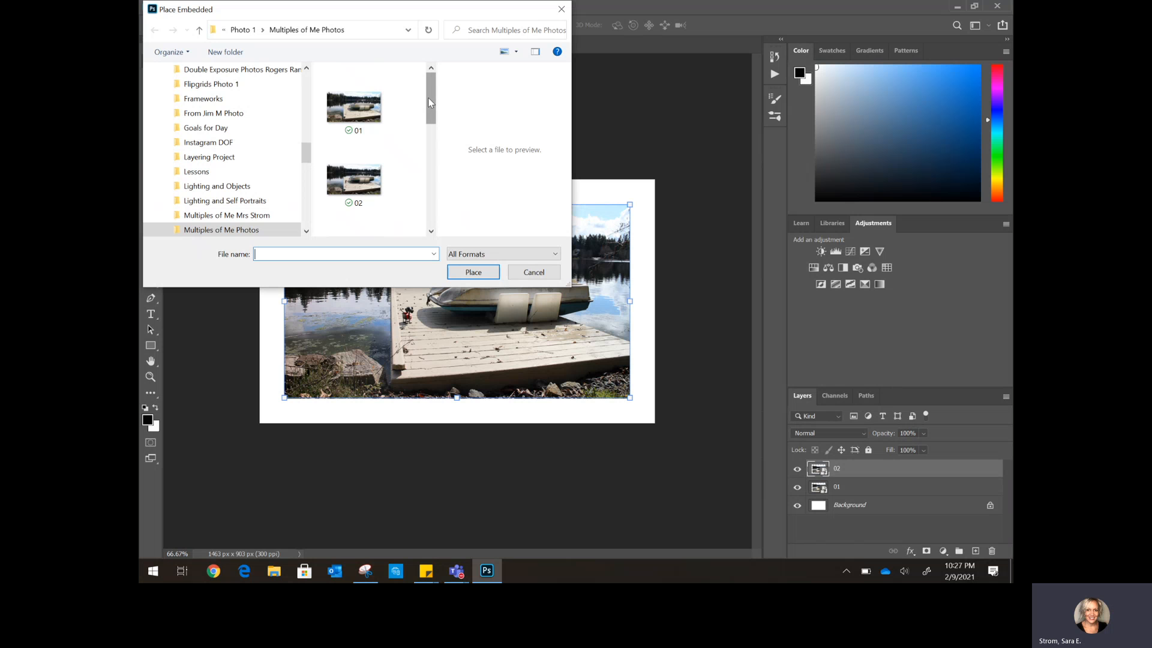
click(430, 231)
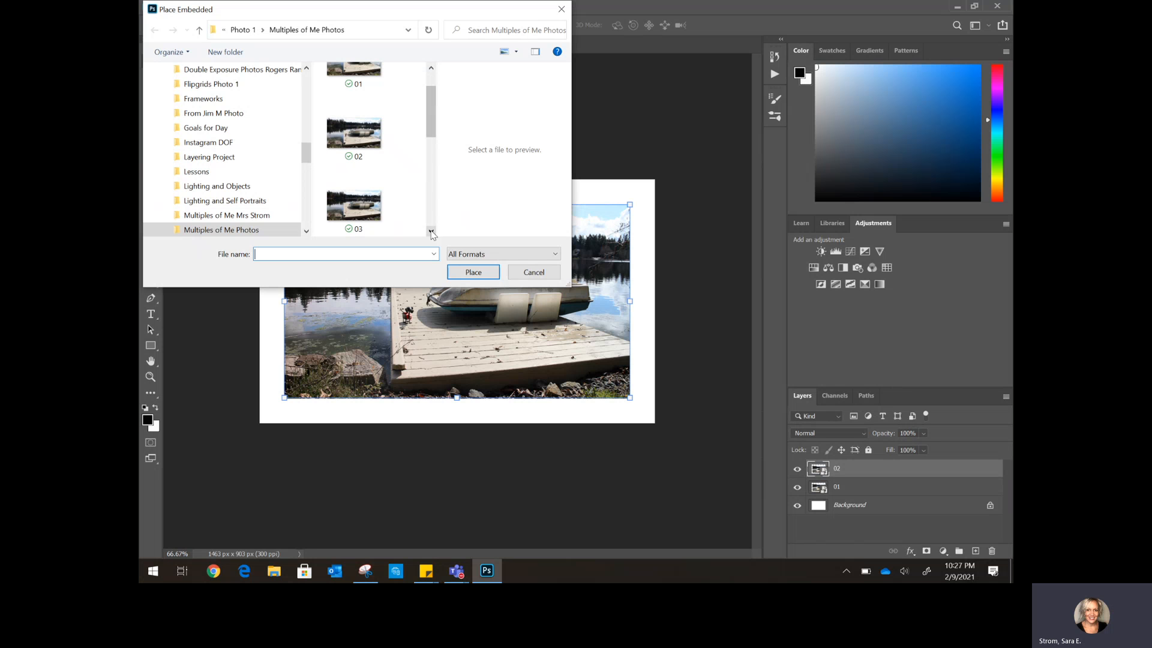
click(373, 219)
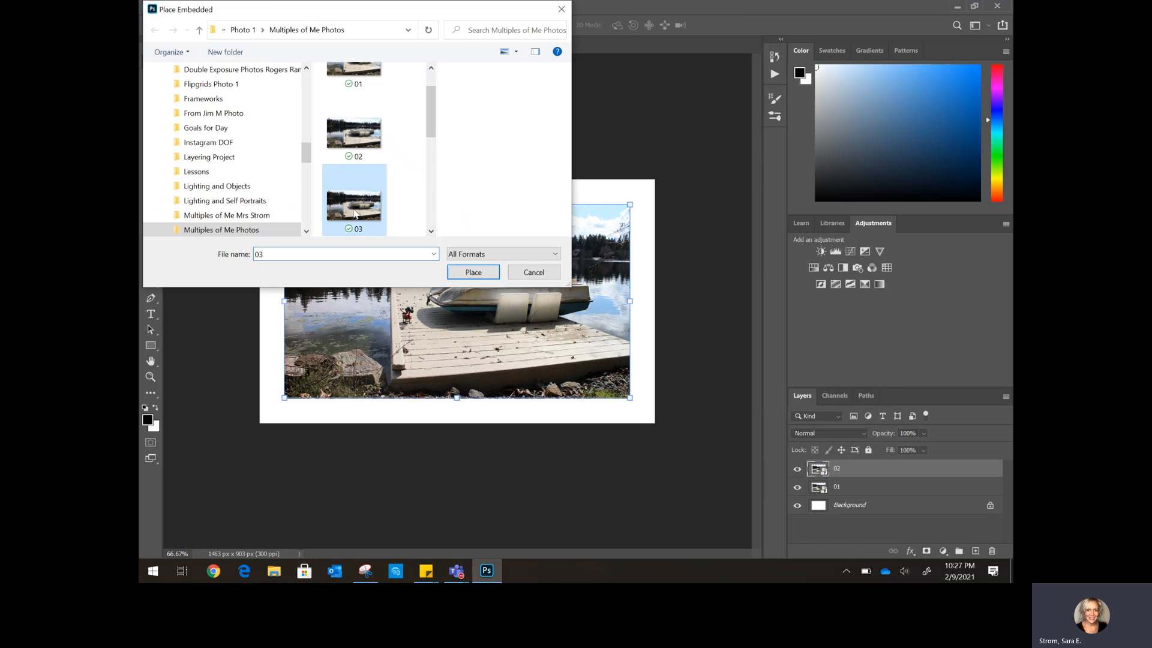
click(482, 273)
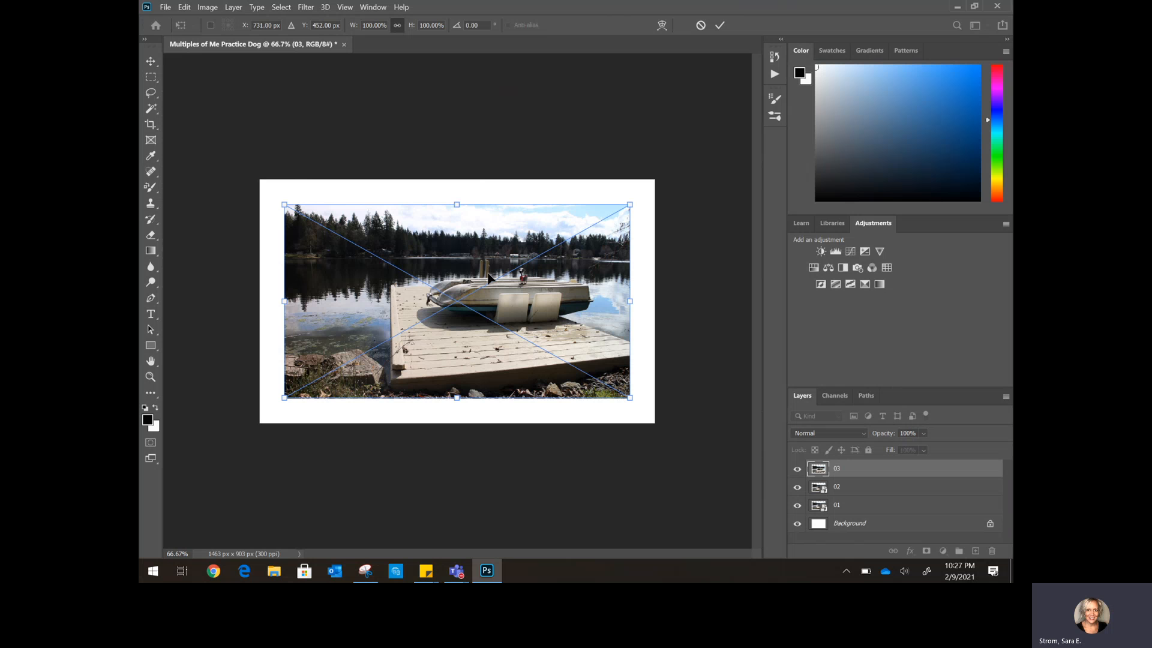
key(Return)
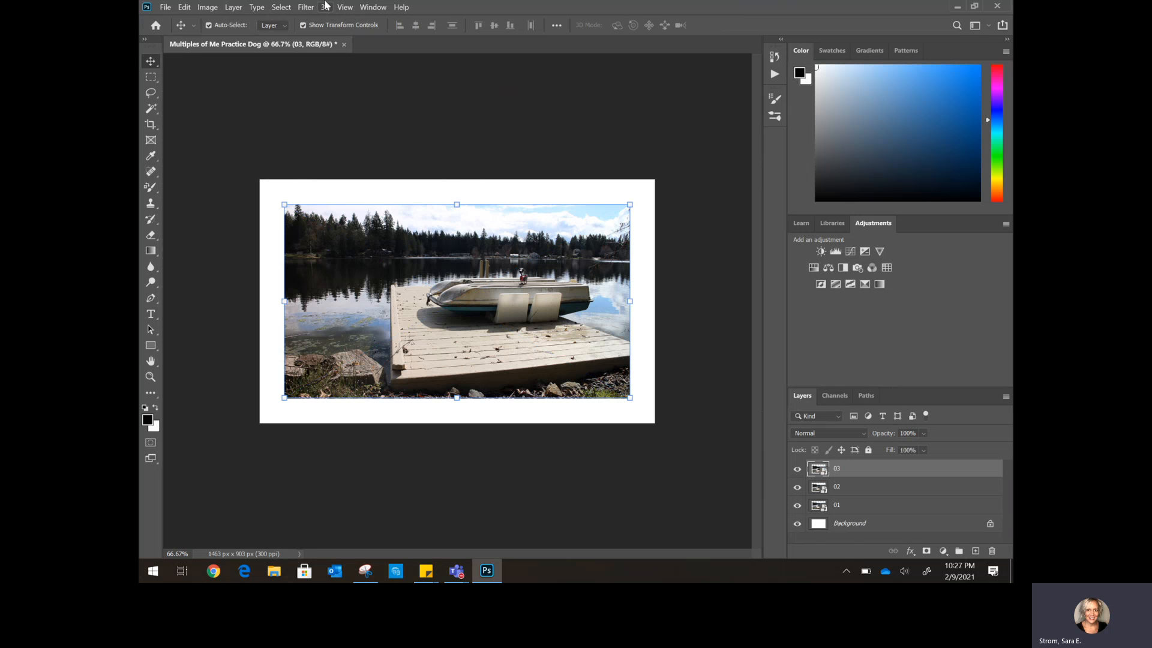
- Embed photo 04 from the Multiples of Me Photos folder as a new layer above 03
click(165, 8)
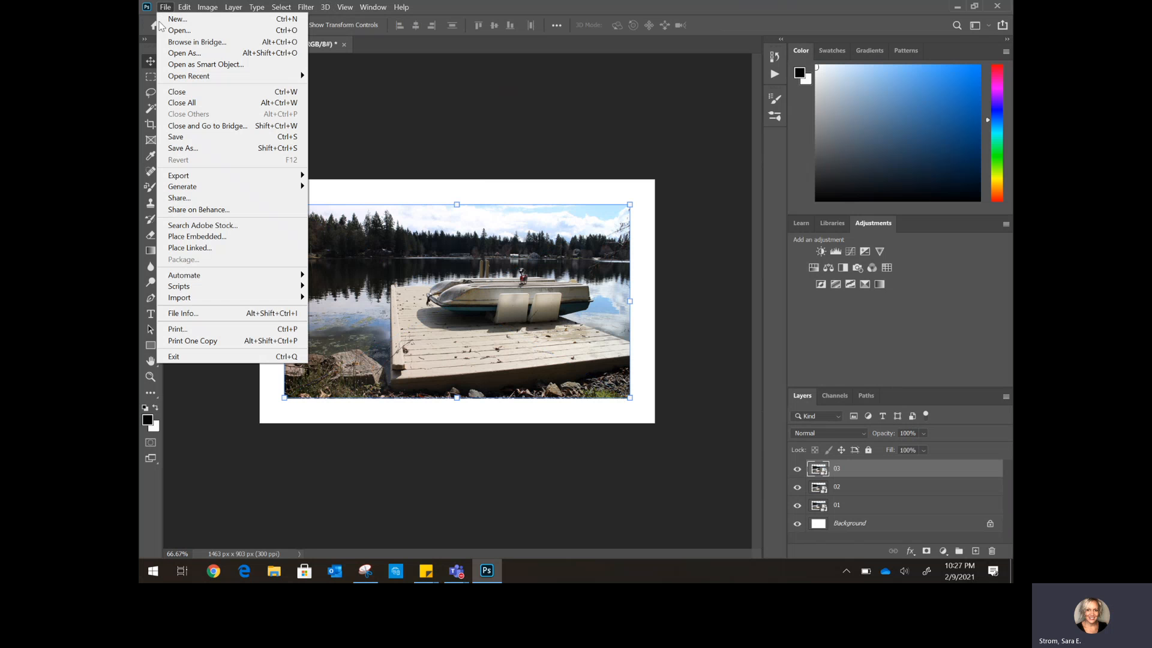
click(191, 239)
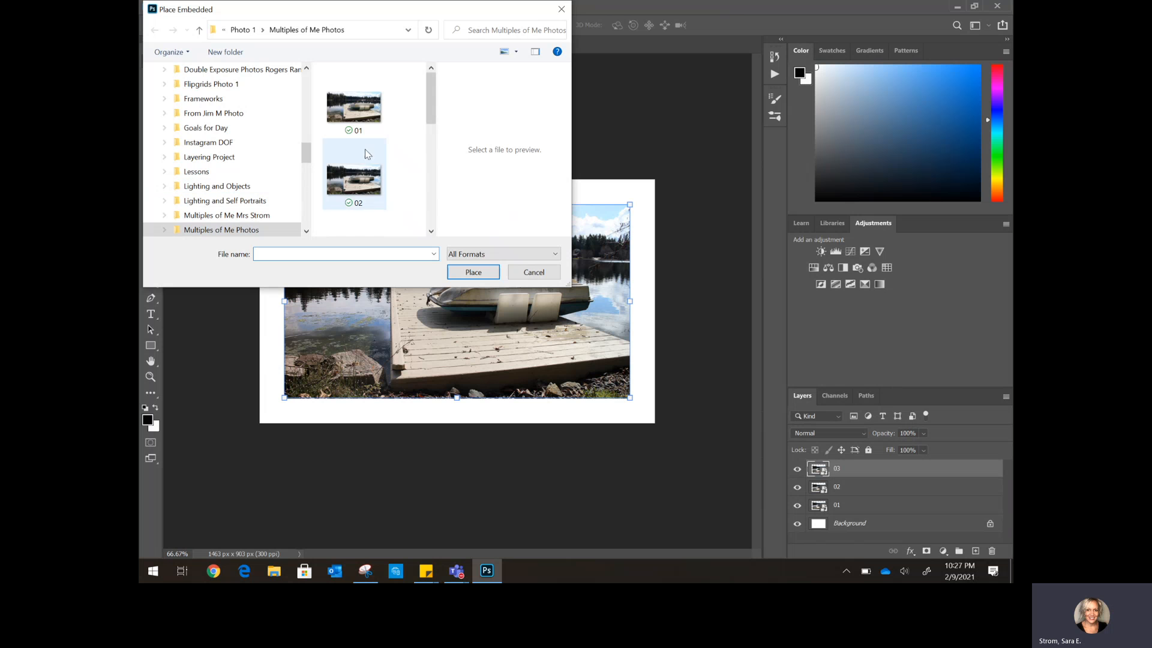
scroll(432, 231, down, 2)
click(360, 221)
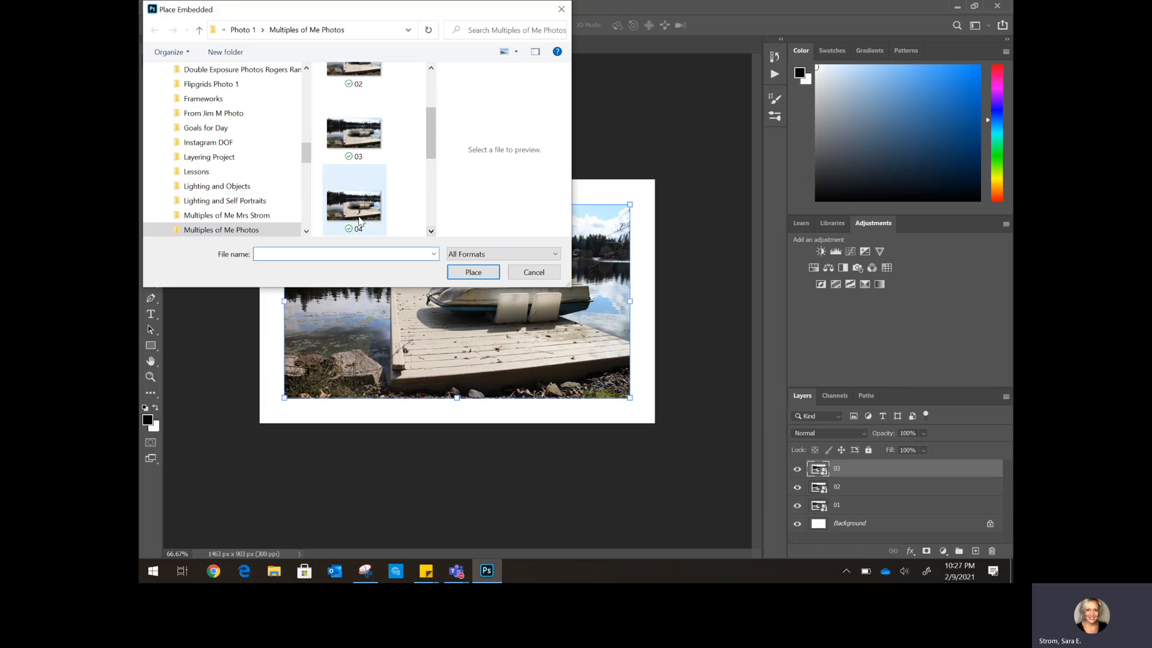
click(474, 272)
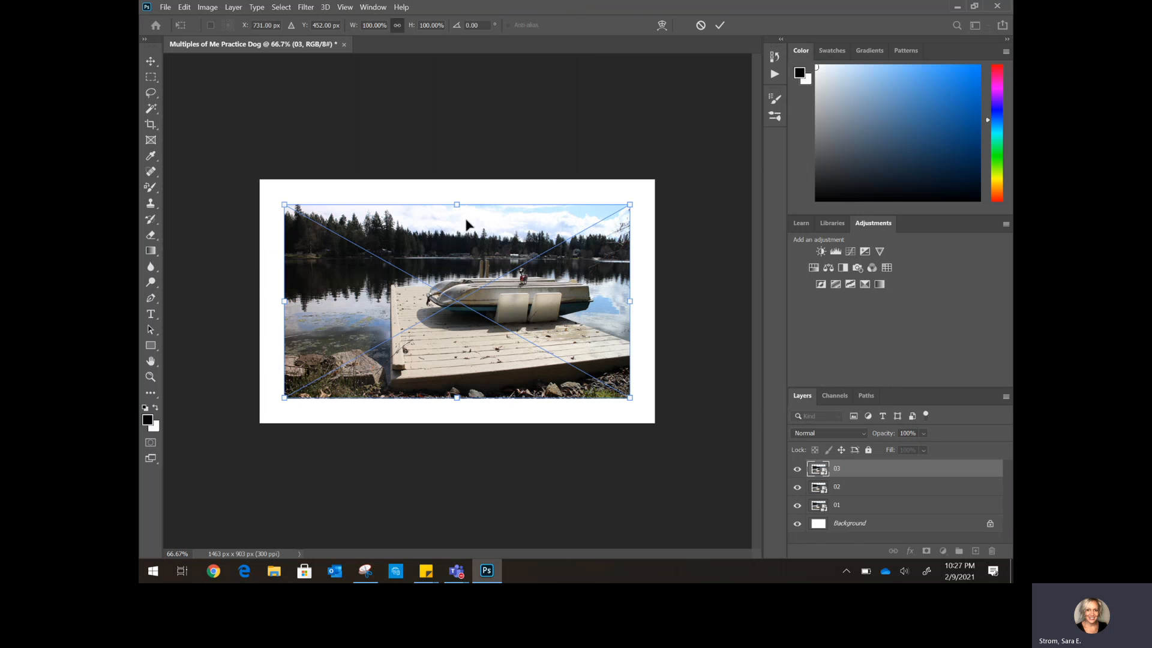
click(719, 25)
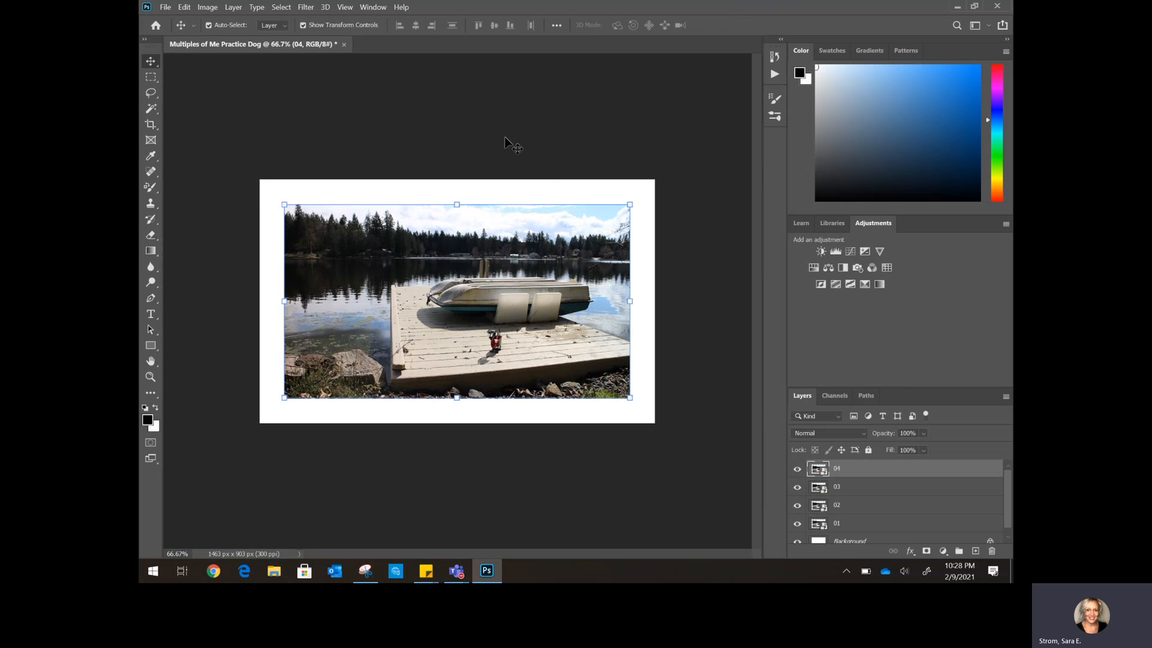
- Place photo 06 from the Multiples of Me Photos folder as an embedded layer above 04 at its default size and position
click(165, 7)
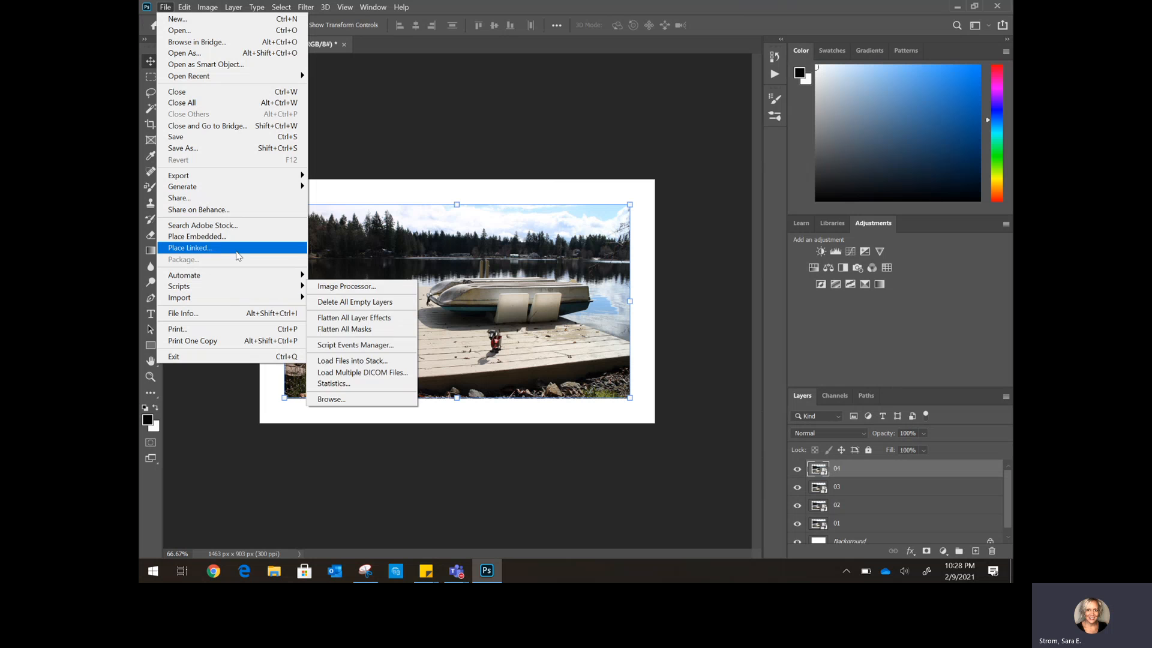
click(238, 240)
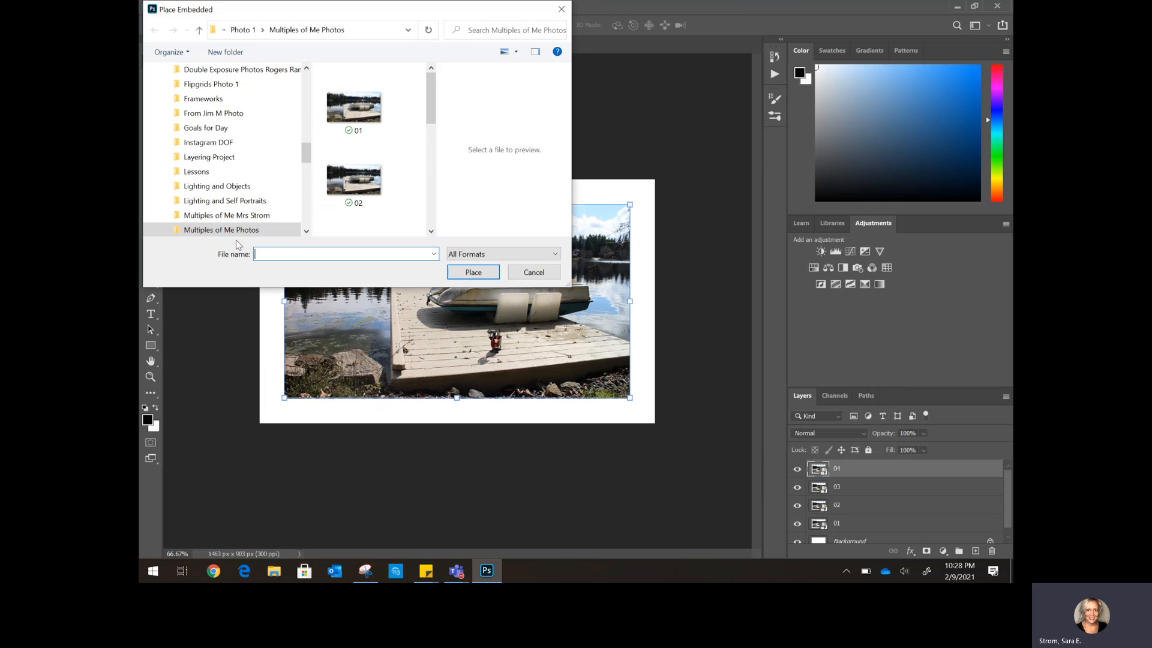
scroll(337, 187, down, 5)
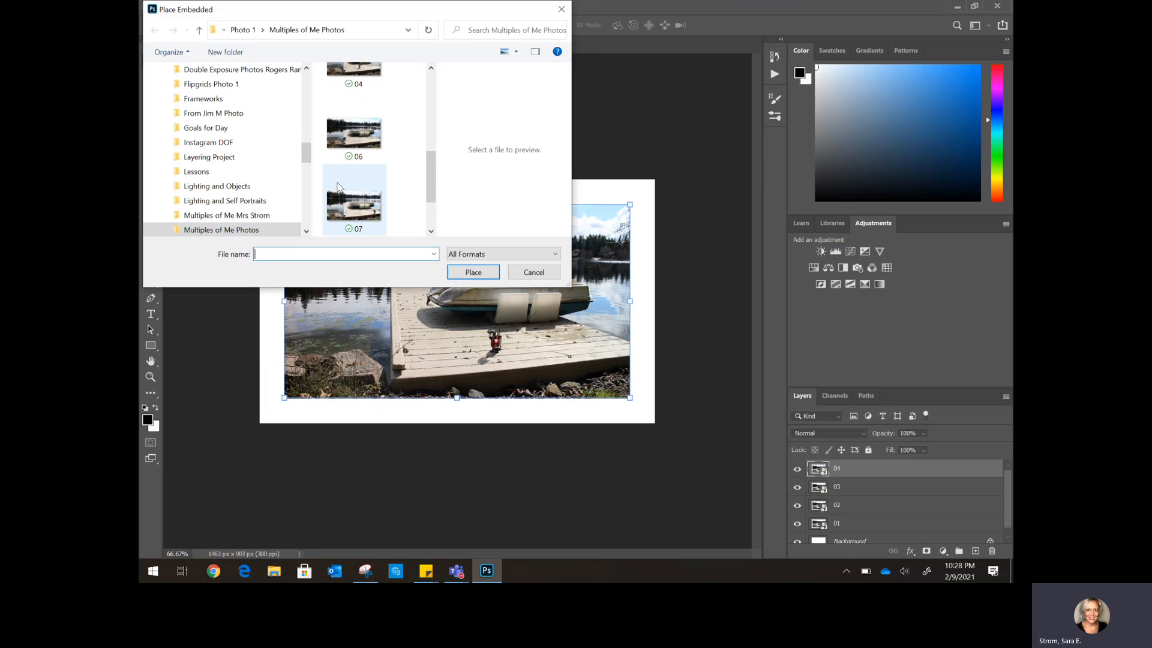
click(361, 140)
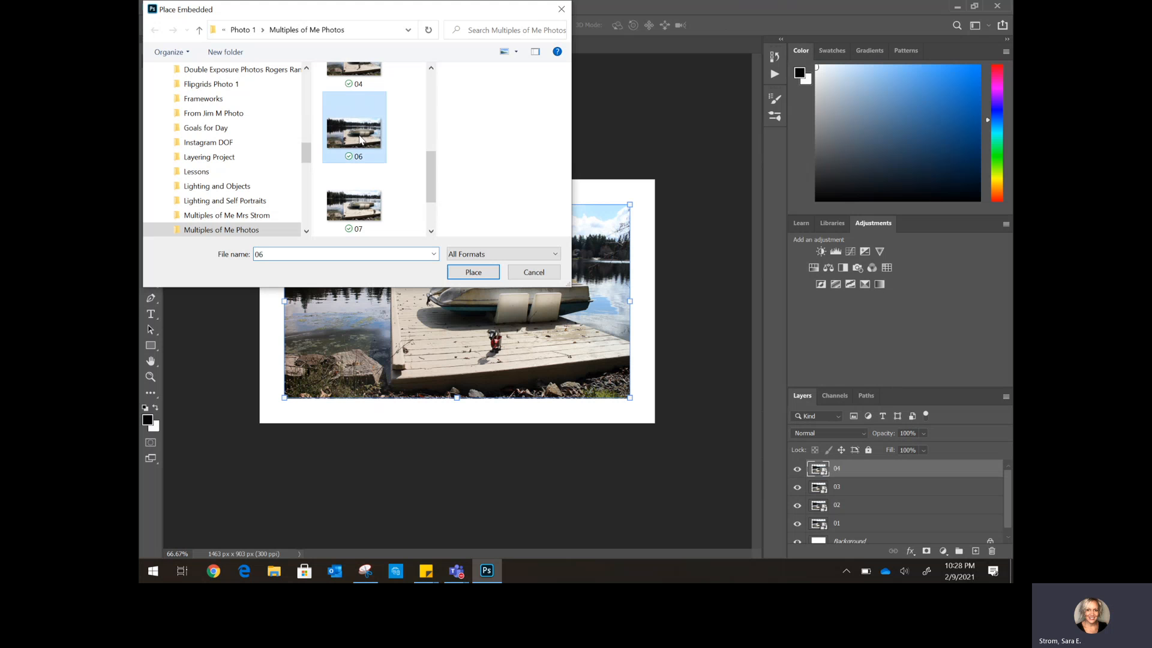
click(473, 269)
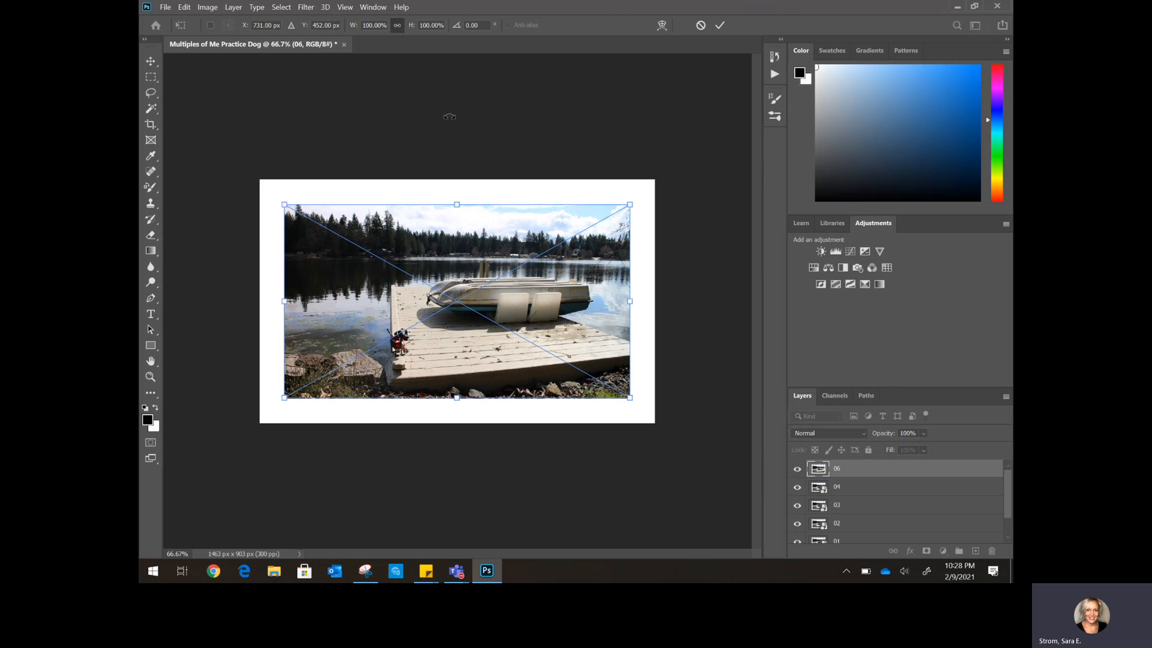
key(Return)
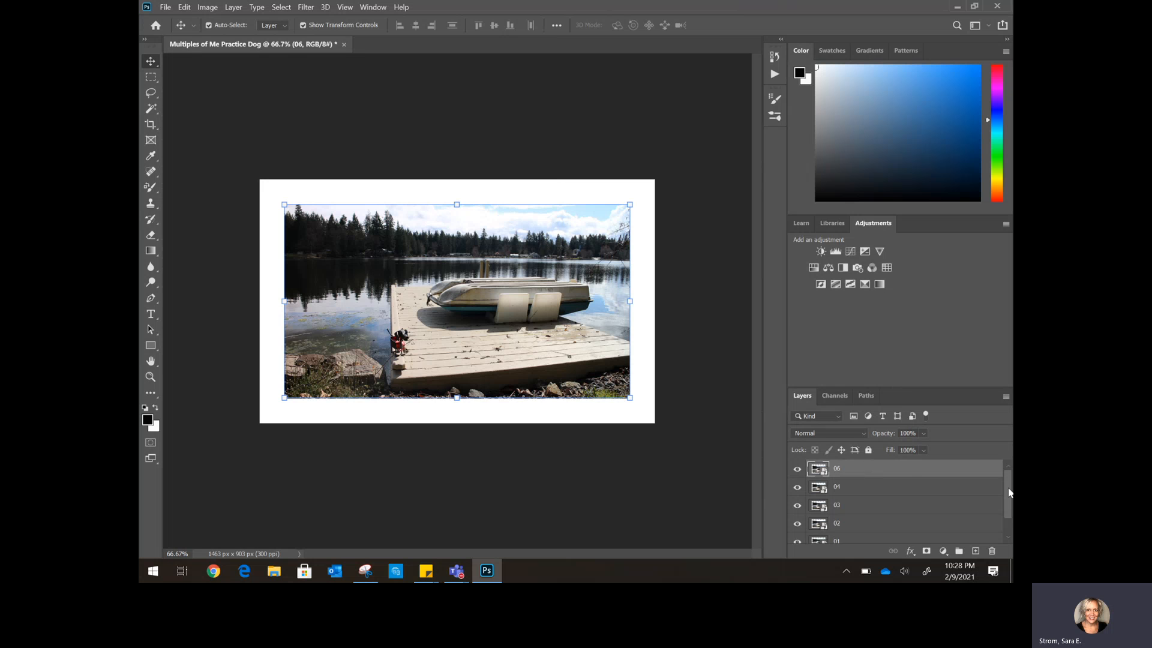
- Add an empty white layer mask to each of the photo layers 01, 02 and 03
drag(1008, 493, 1010, 515)
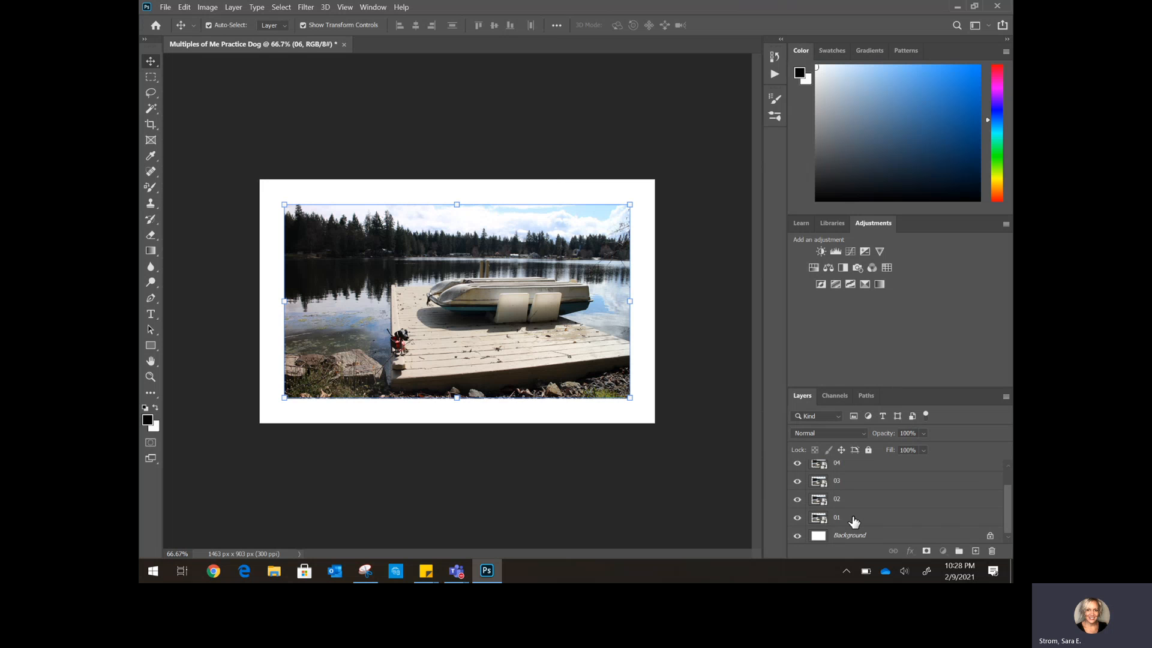
click(854, 520)
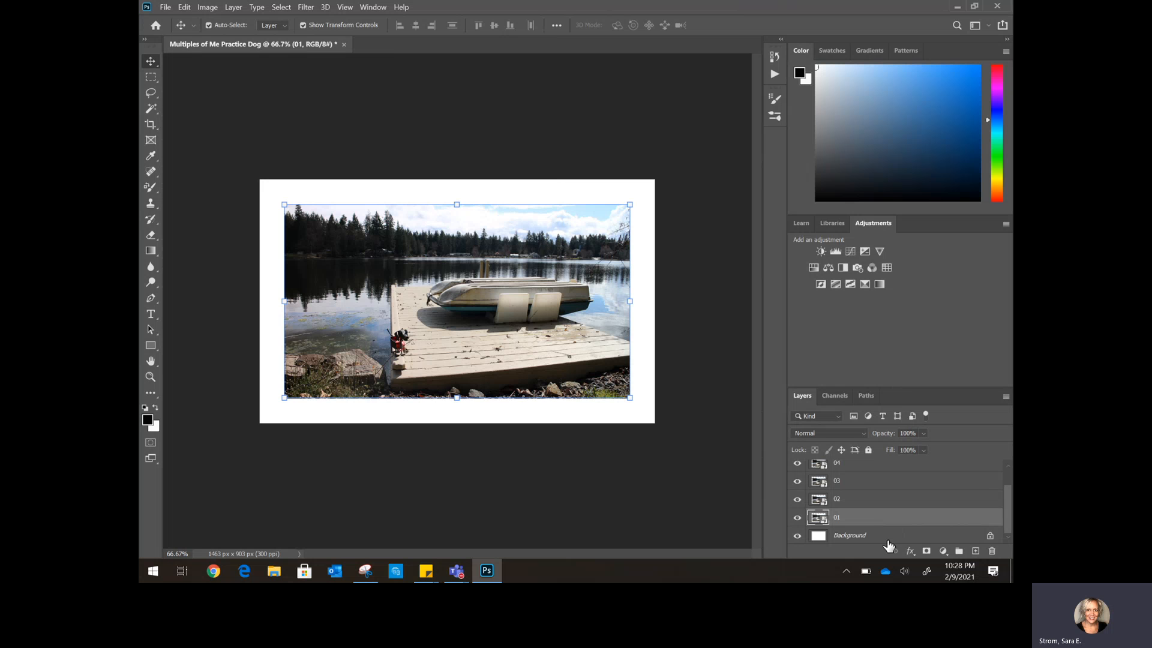
click(927, 551)
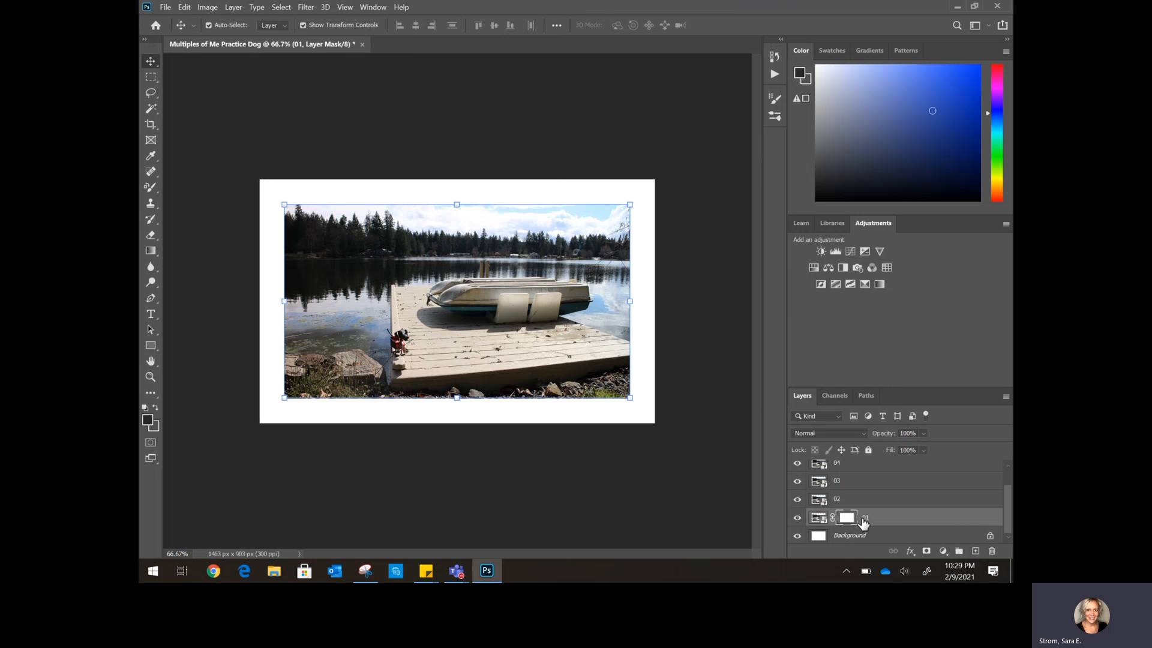
click(876, 502)
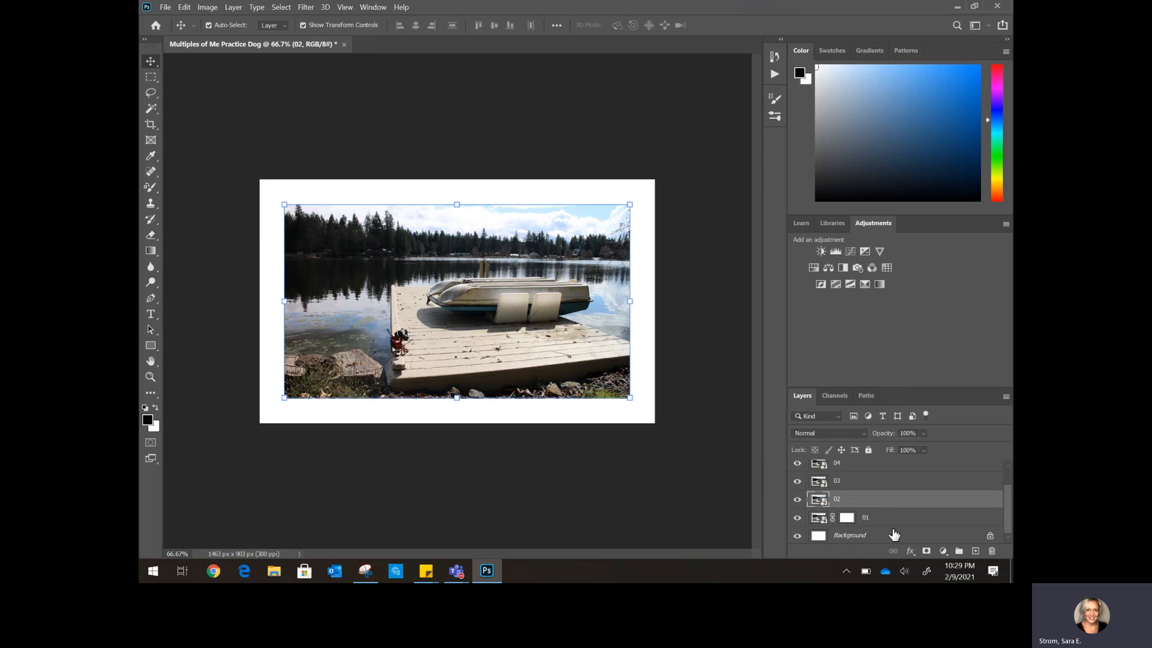
click(926, 551)
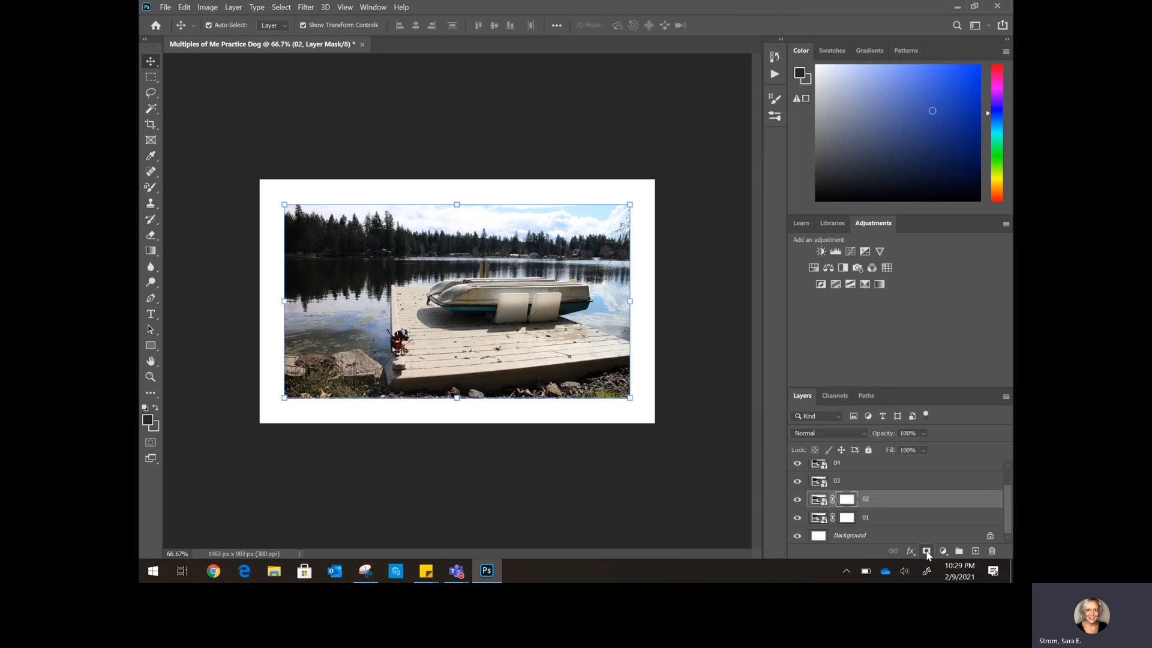
click(881, 485)
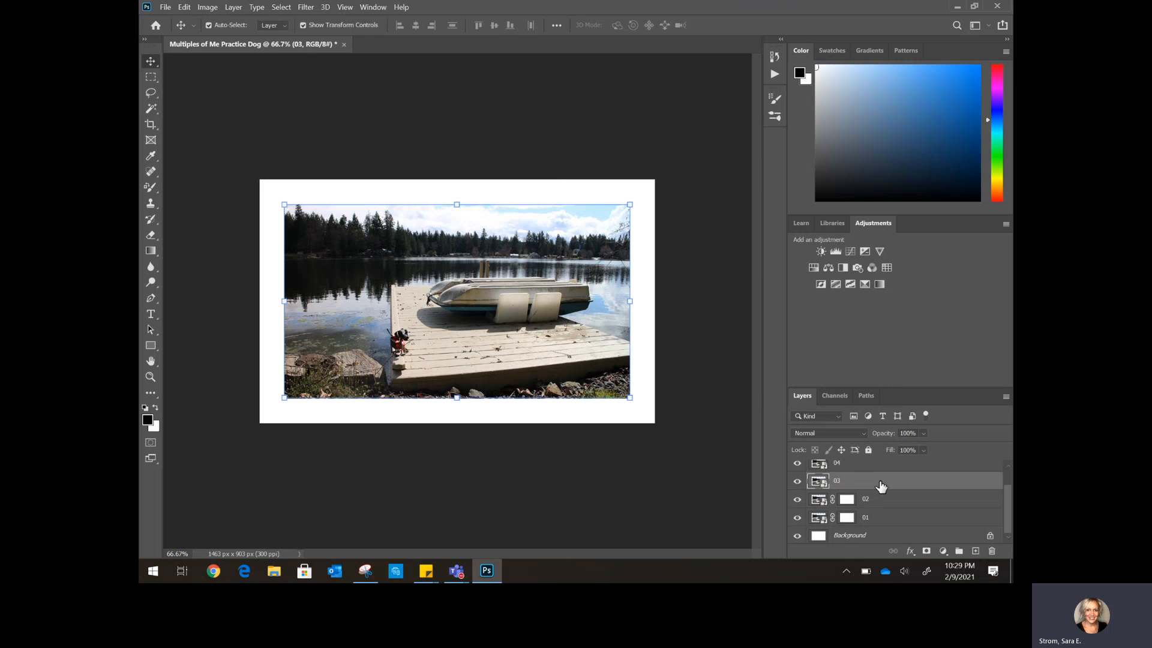
click(927, 552)
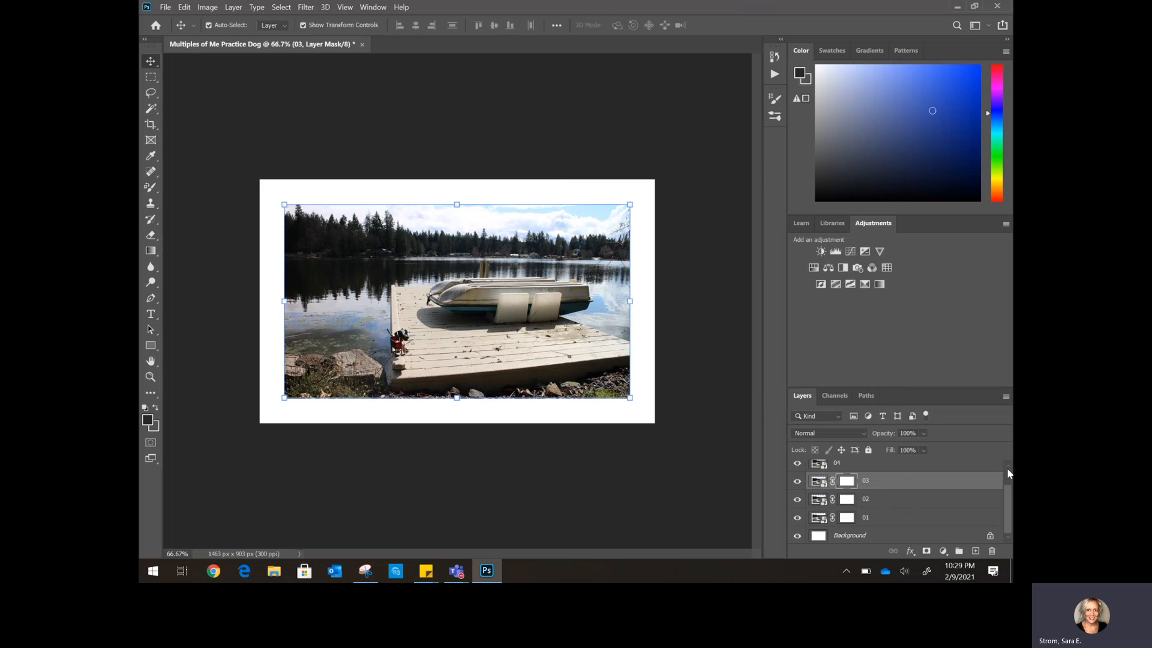
- Add an empty white layer mask to photo layers 04 and 06
scroll(1008, 474, up, 1)
click(897, 488)
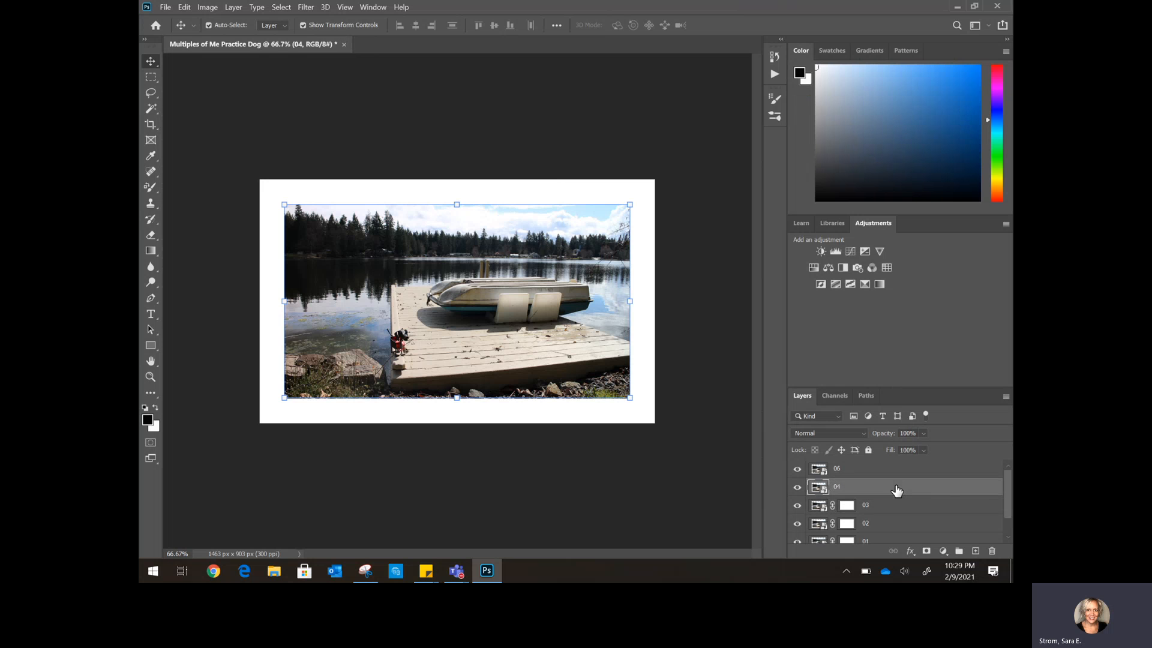
click(924, 551)
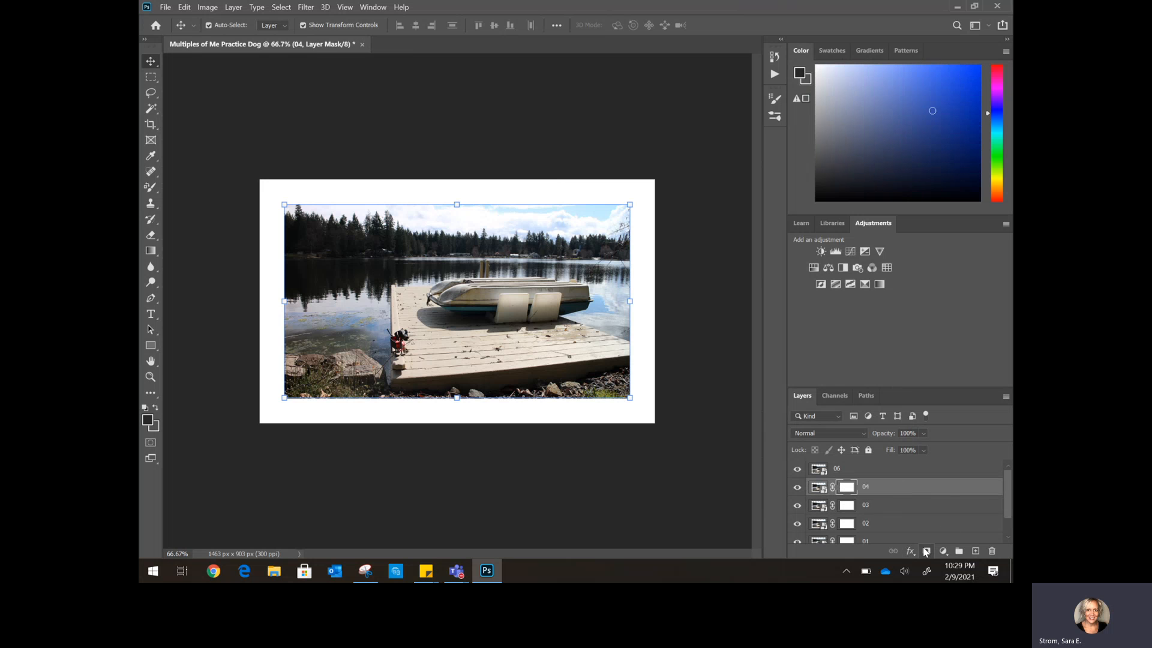
click(906, 469)
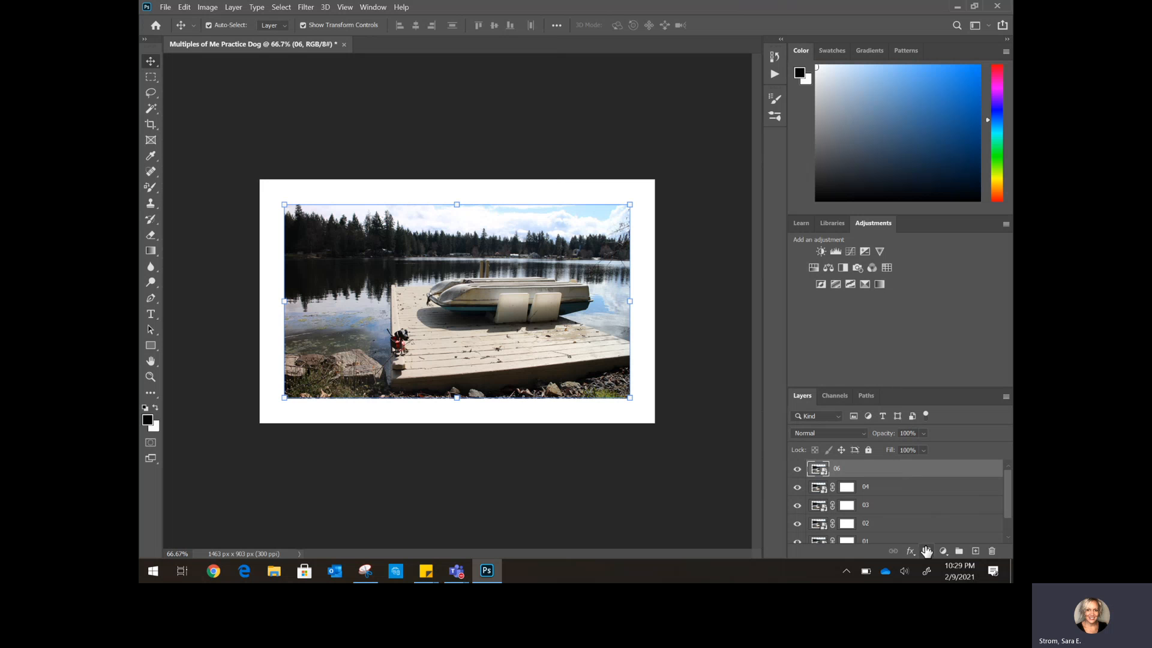
click(926, 551)
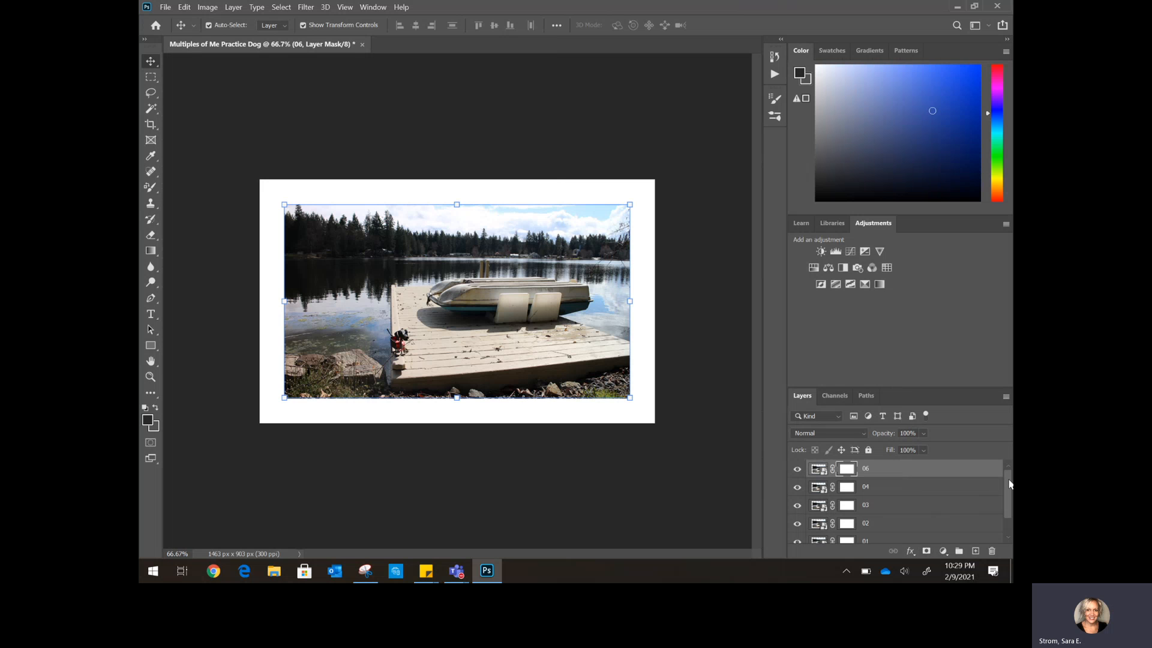
drag(1009, 485, 1011, 514)
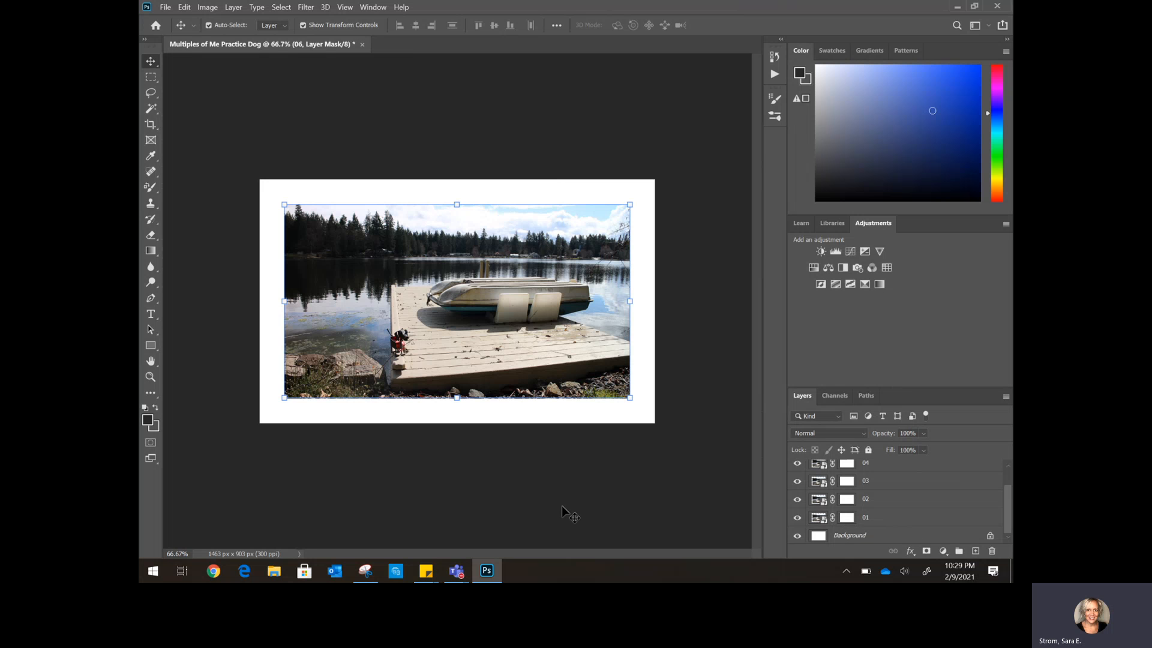
- Set the background color to near-white, hex fcfcfe, for painting on the masks
click(156, 429)
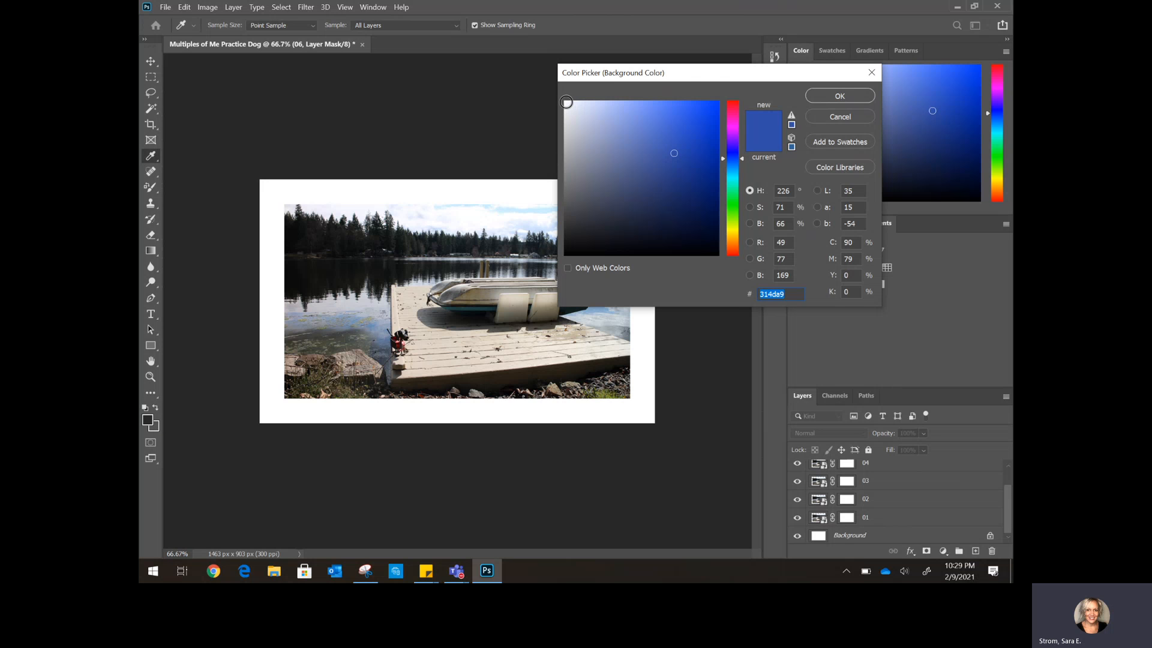
click(817, 117)
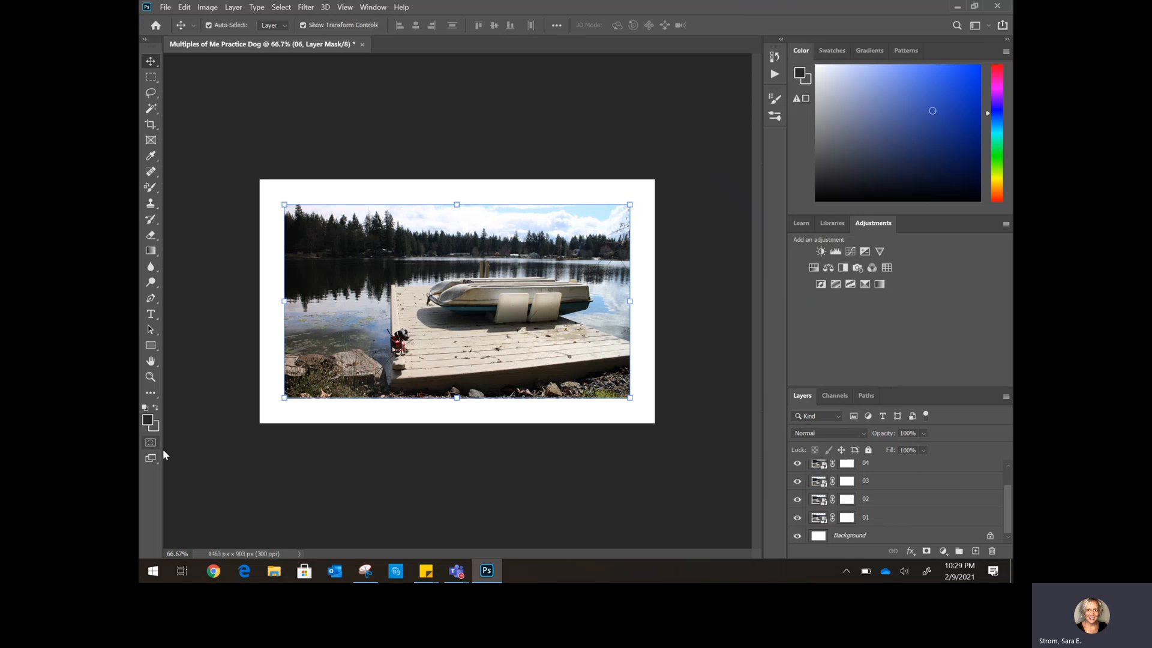
click(155, 428)
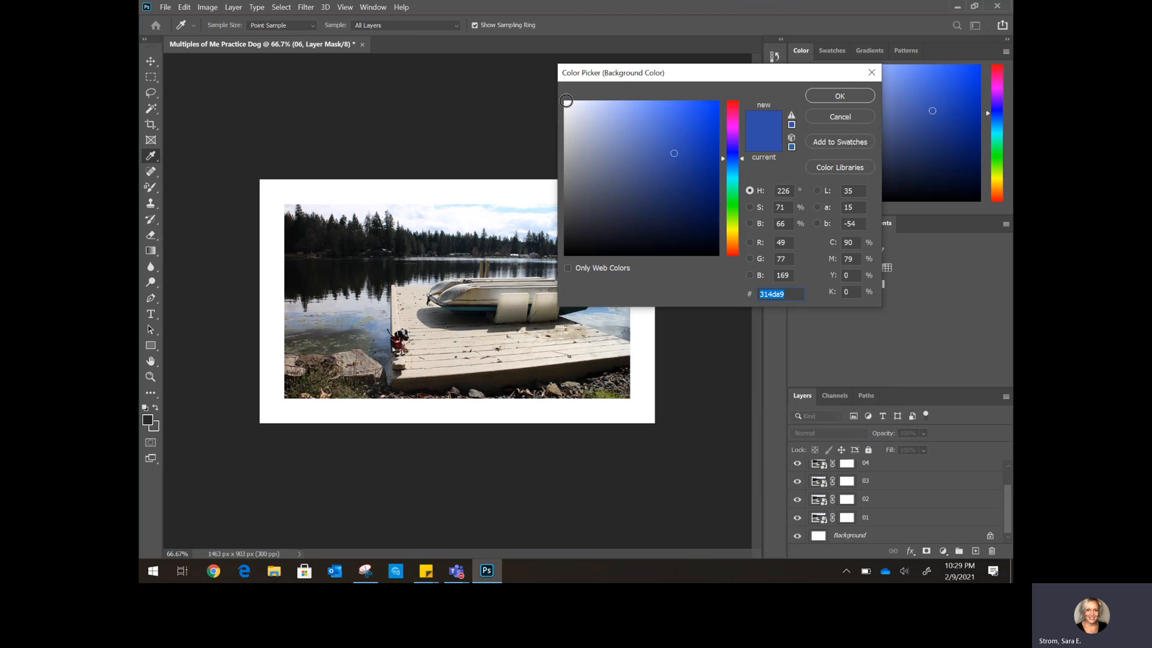
click(566, 101)
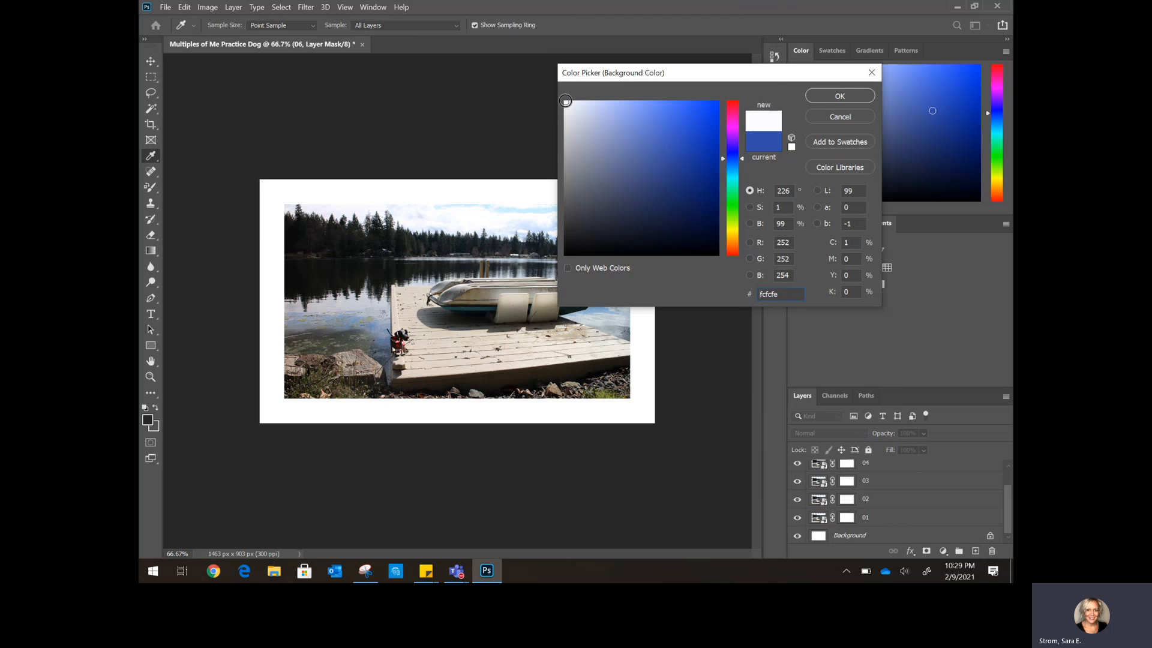
click(820, 97)
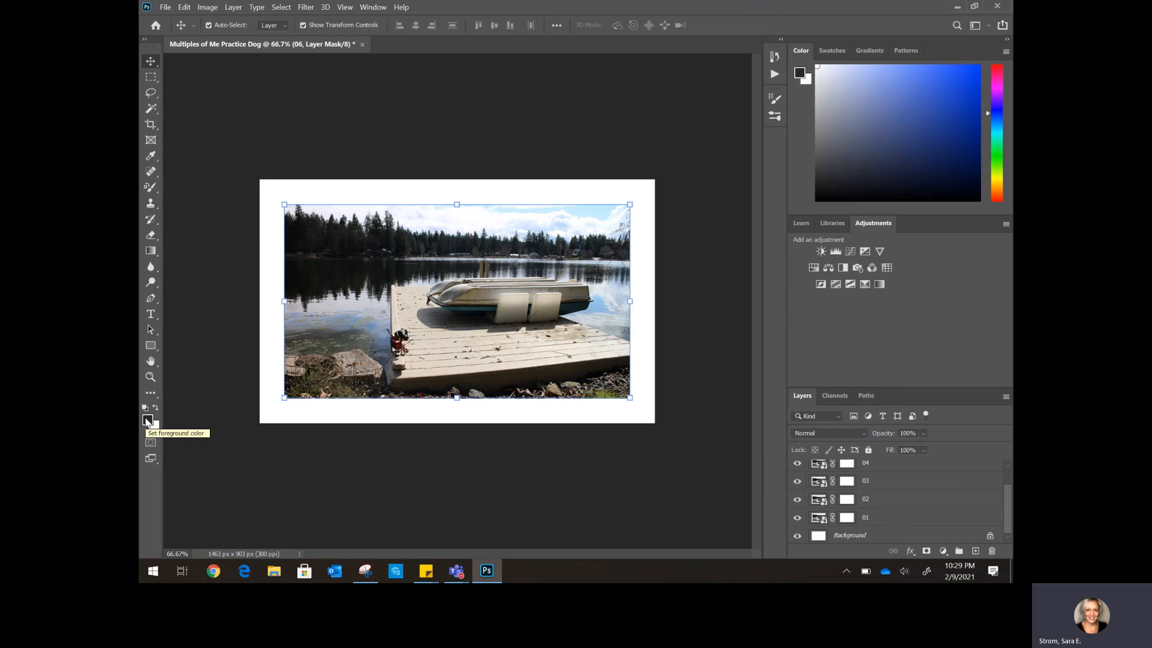
scroll(911, 501, up, 2)
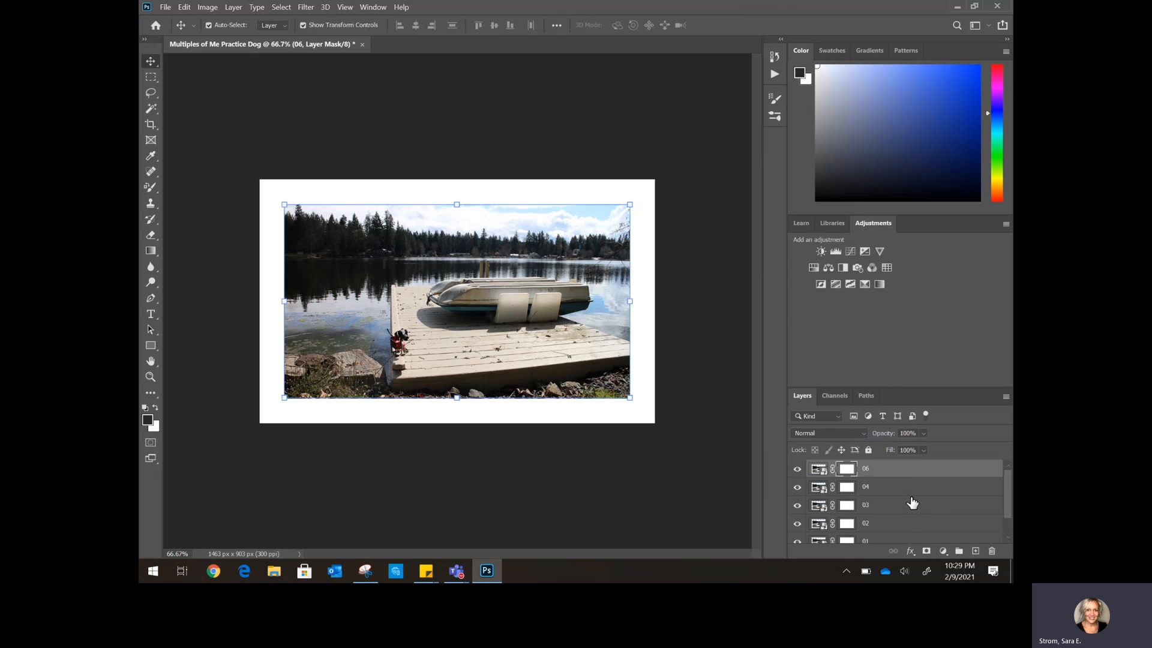
drag(899, 472, 909, 553)
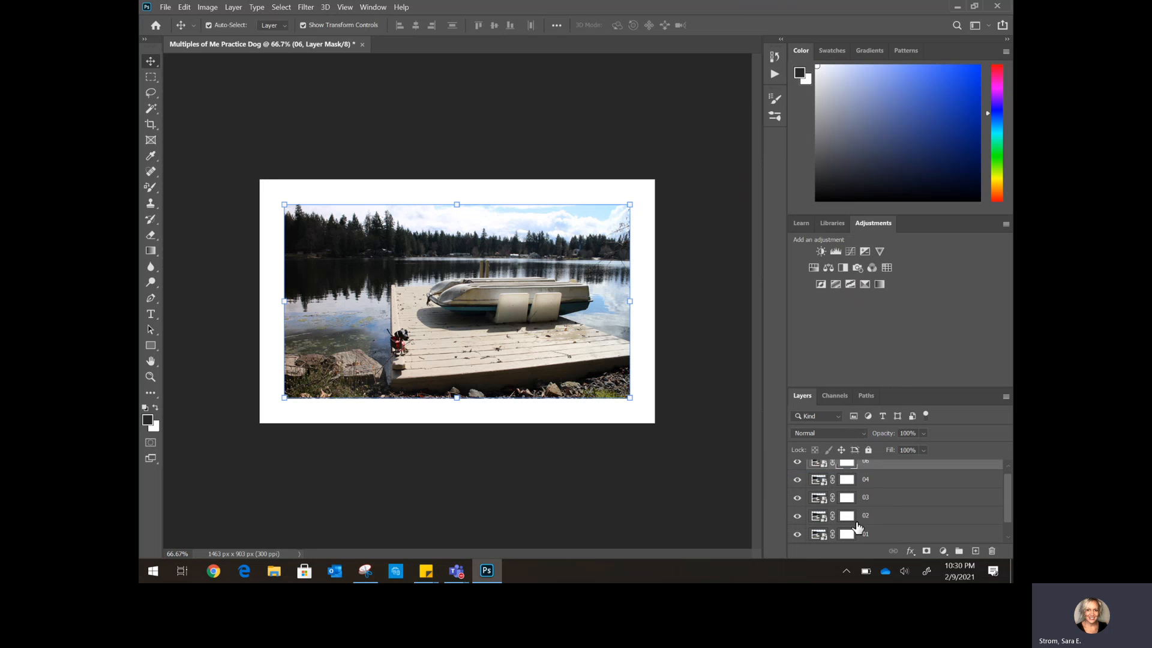
right_click(901, 486)
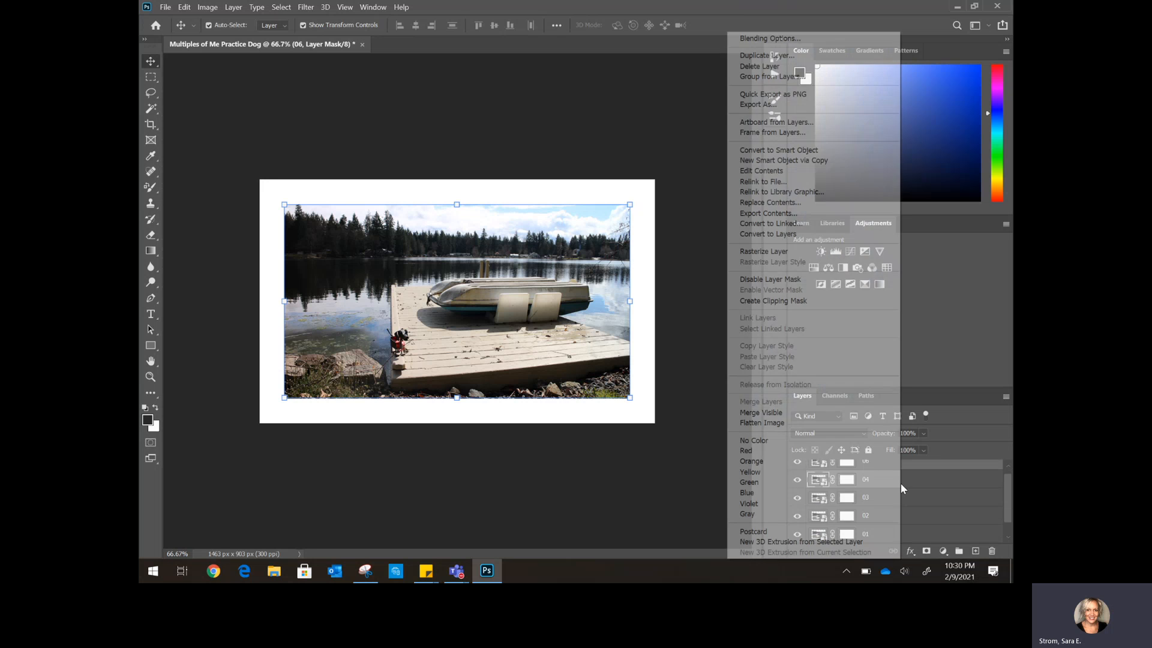
click(689, 447)
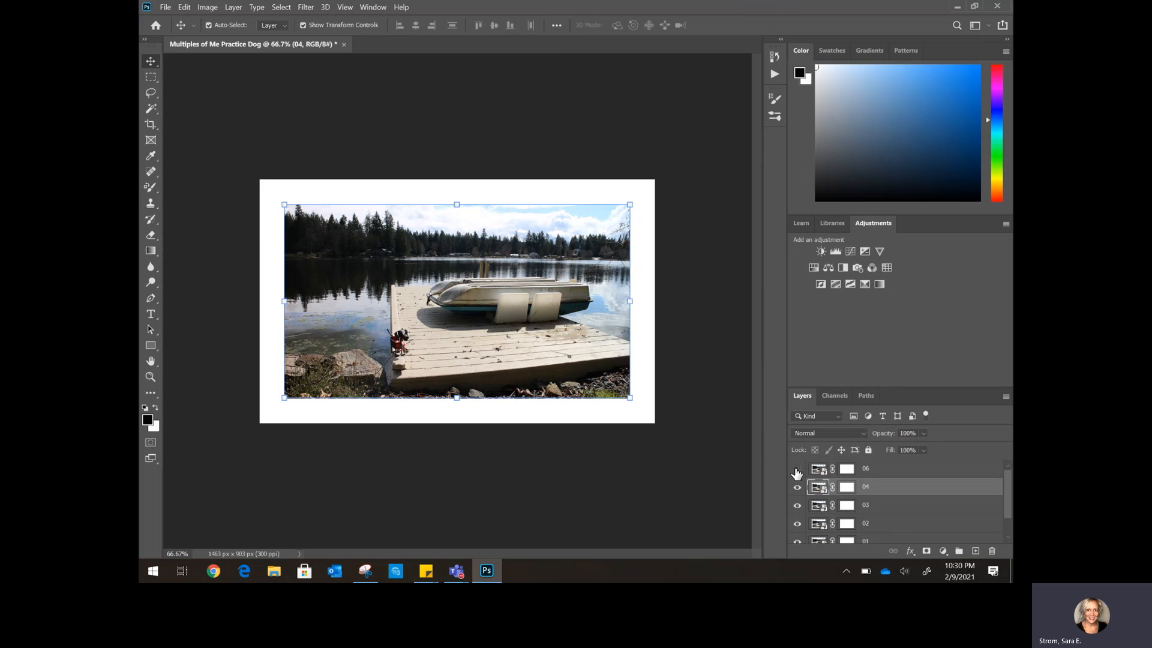
- Hide the photo layers one by one in the order 06, 04, 03, 02 and 01
click(797, 469)
click(797, 487)
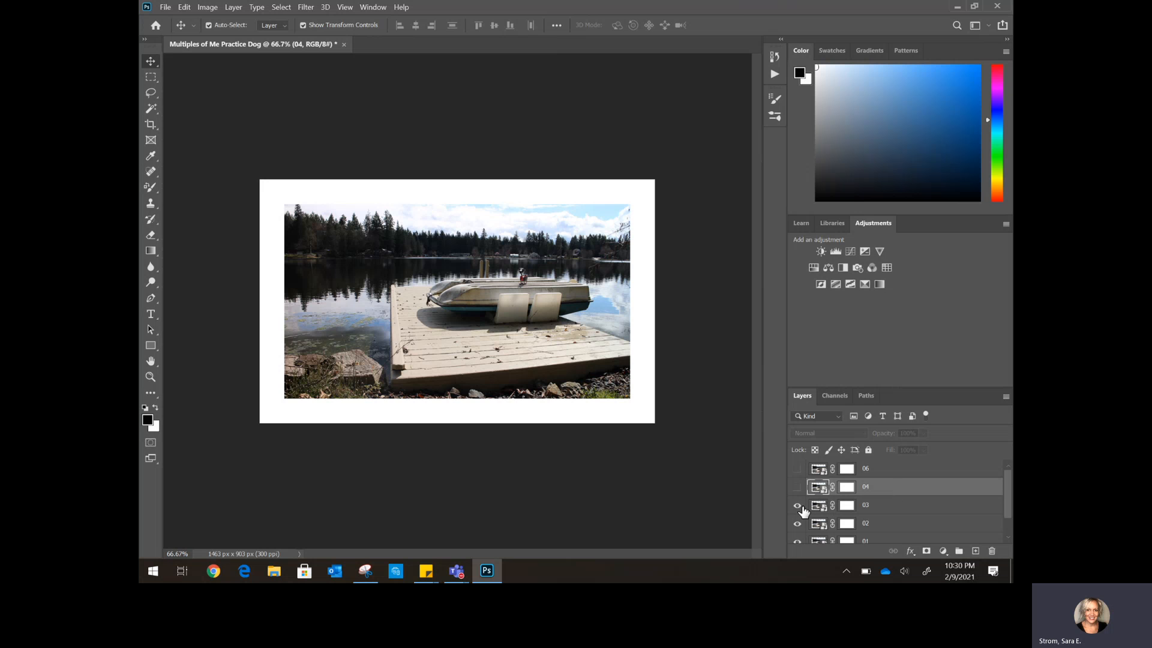
click(798, 505)
scroll(898, 516, down, 1)
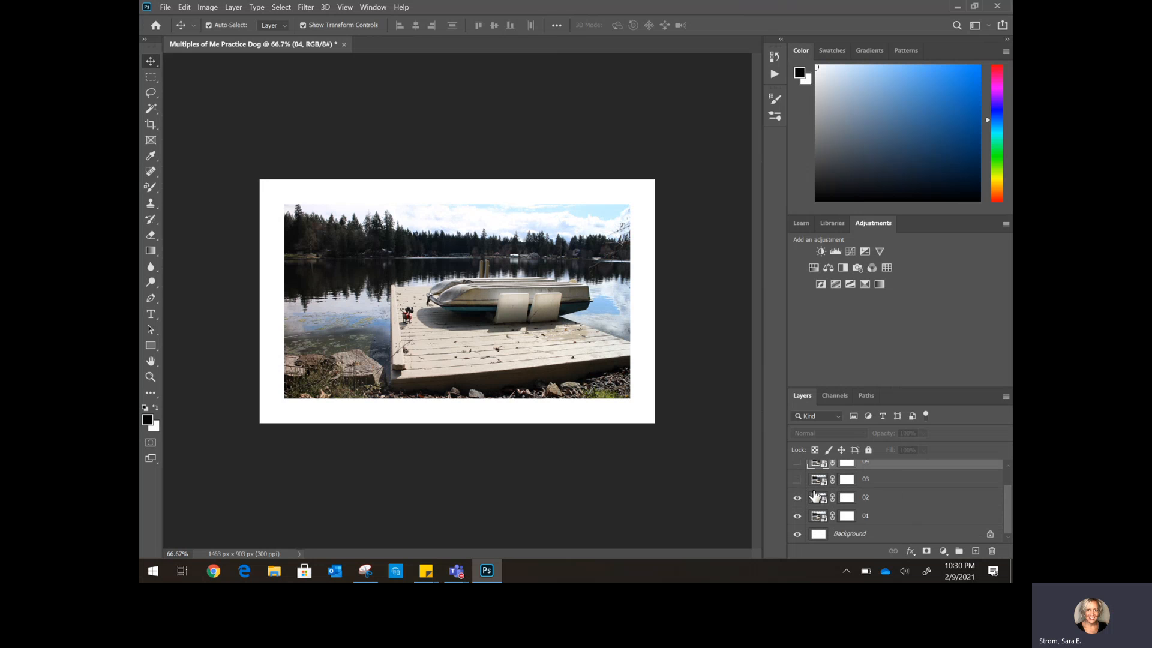
click(797, 498)
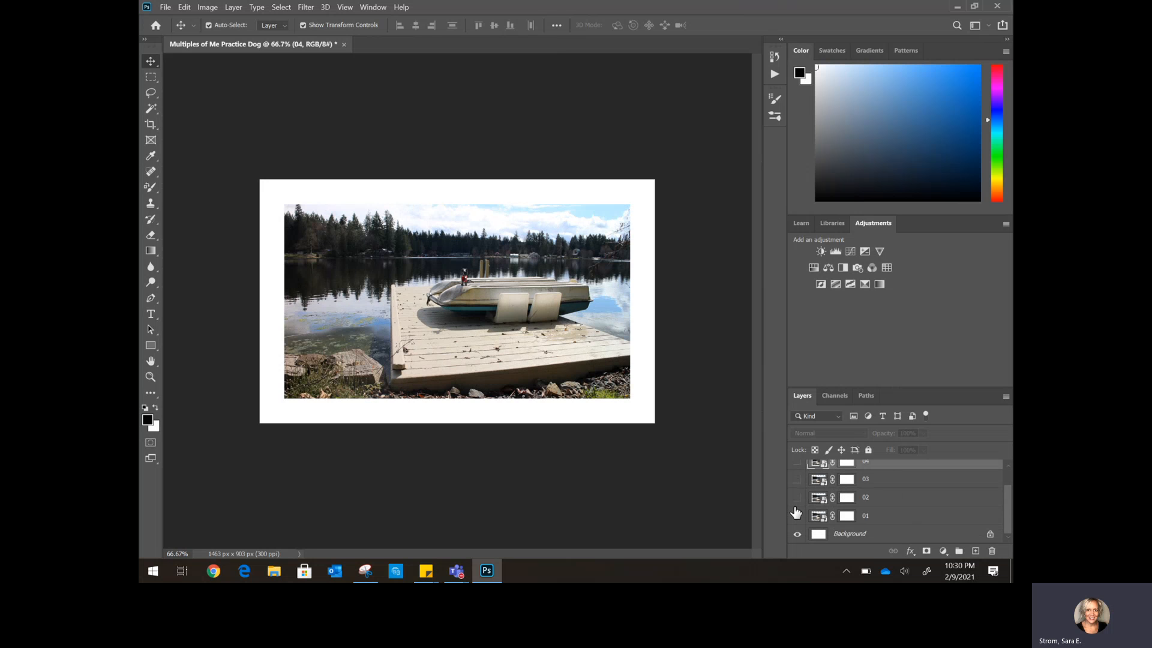
click(797, 516)
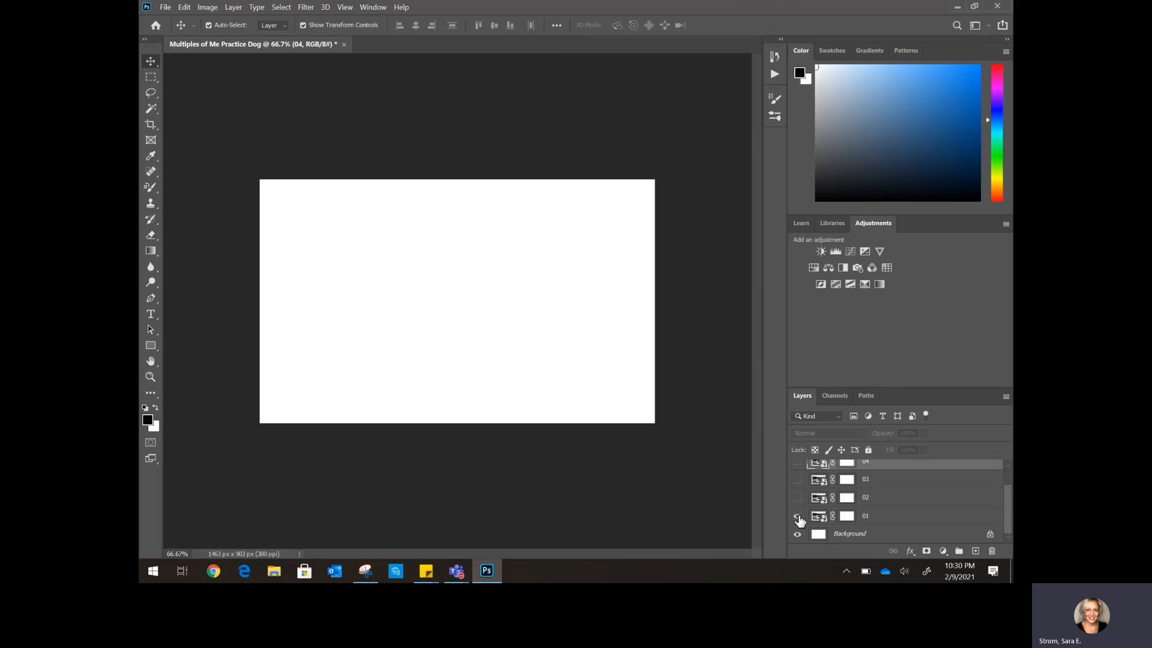
- Show photo layers 01 and 02 again and make layer 02's mask the active target
click(798, 517)
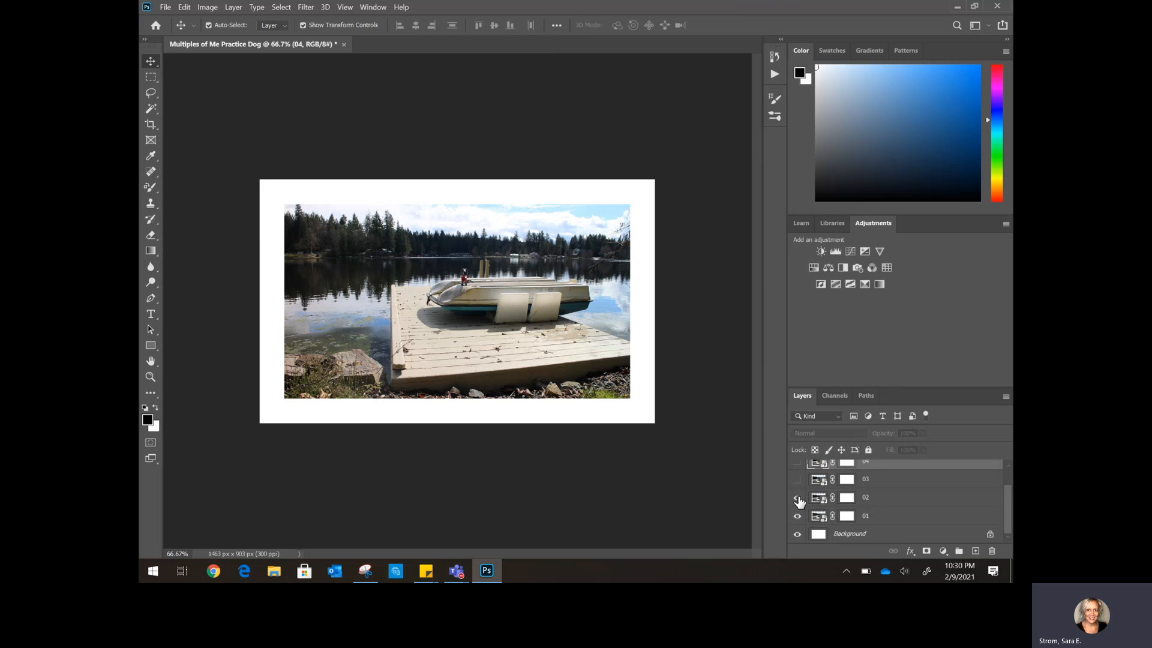
click(797, 497)
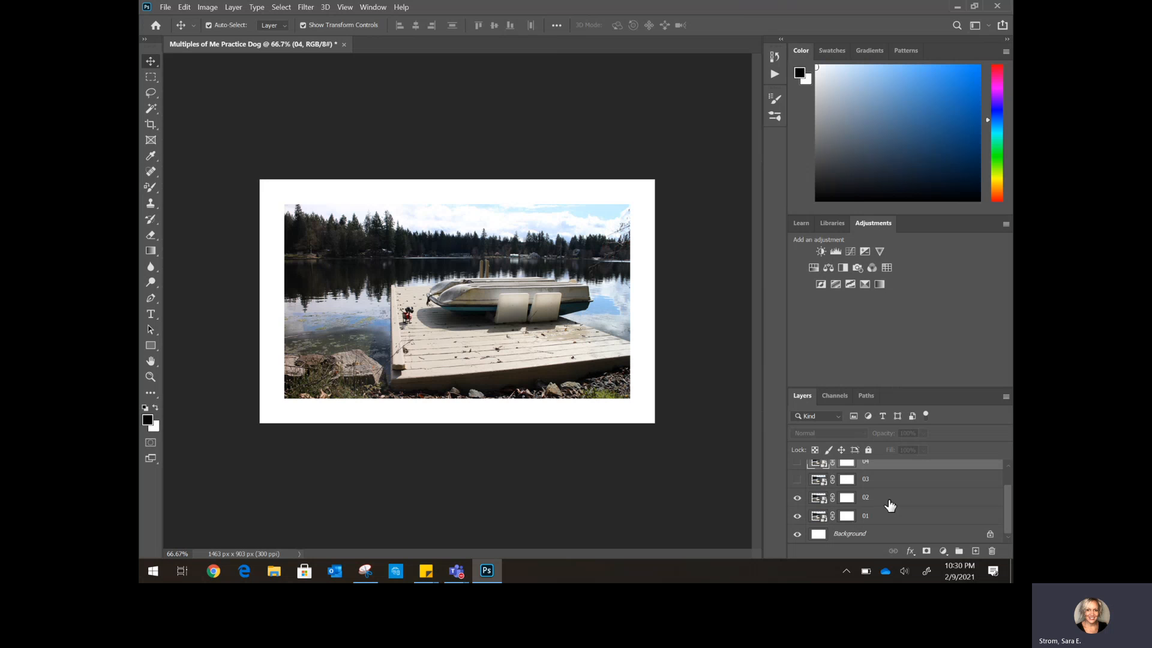
click(890, 504)
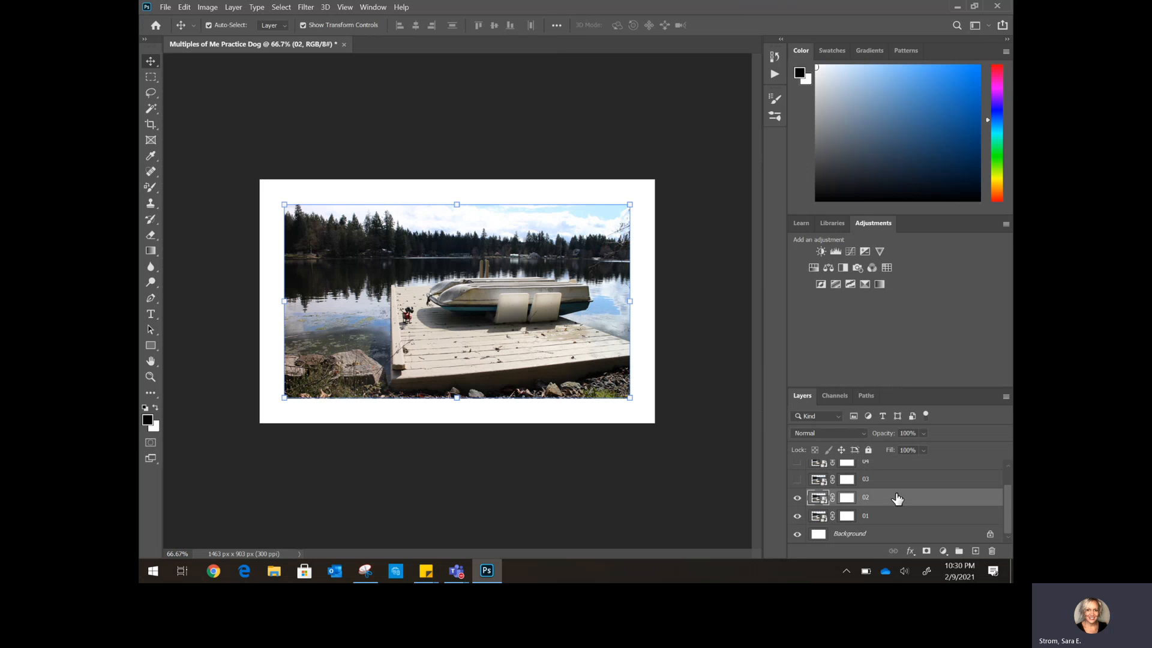
click(848, 499)
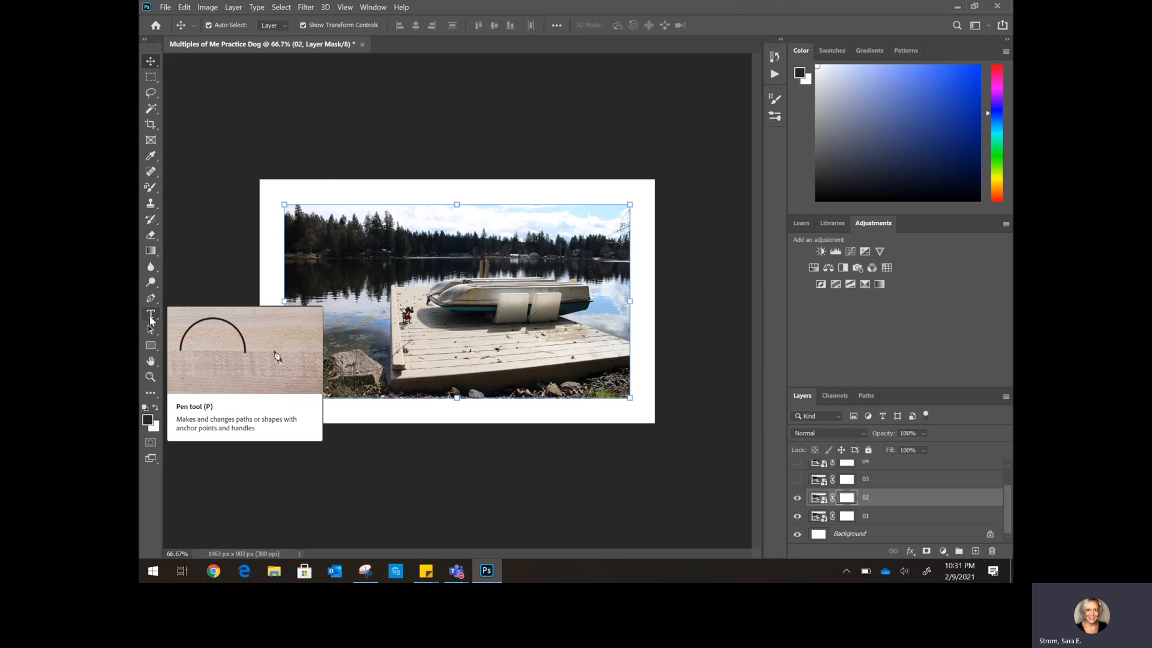
- Expand the toolbox to two columns and switch from the Color Replacement tool to the Brush tool
click(151, 109)
click(146, 40)
click(146, 41)
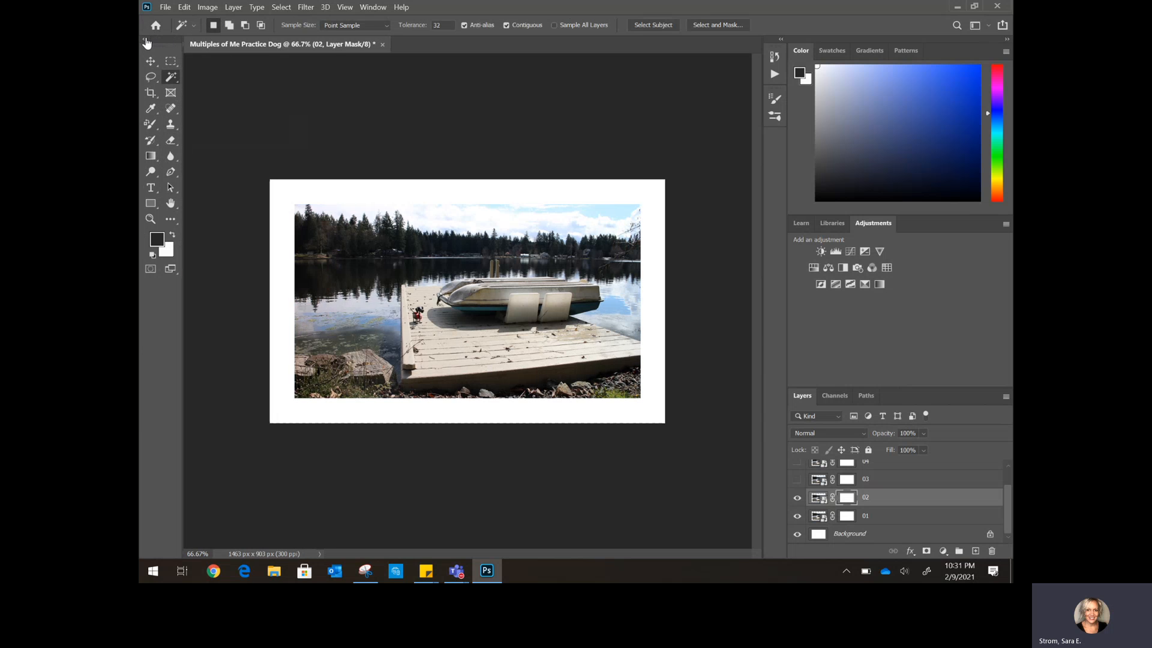
click(152, 126)
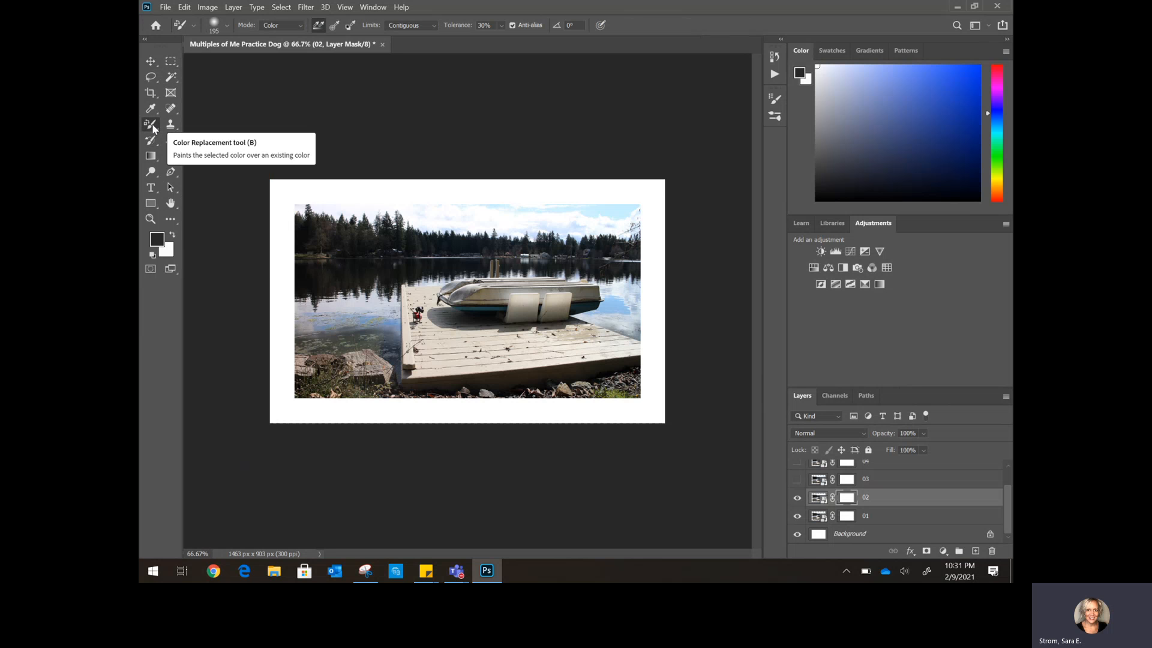
right_click(153, 127)
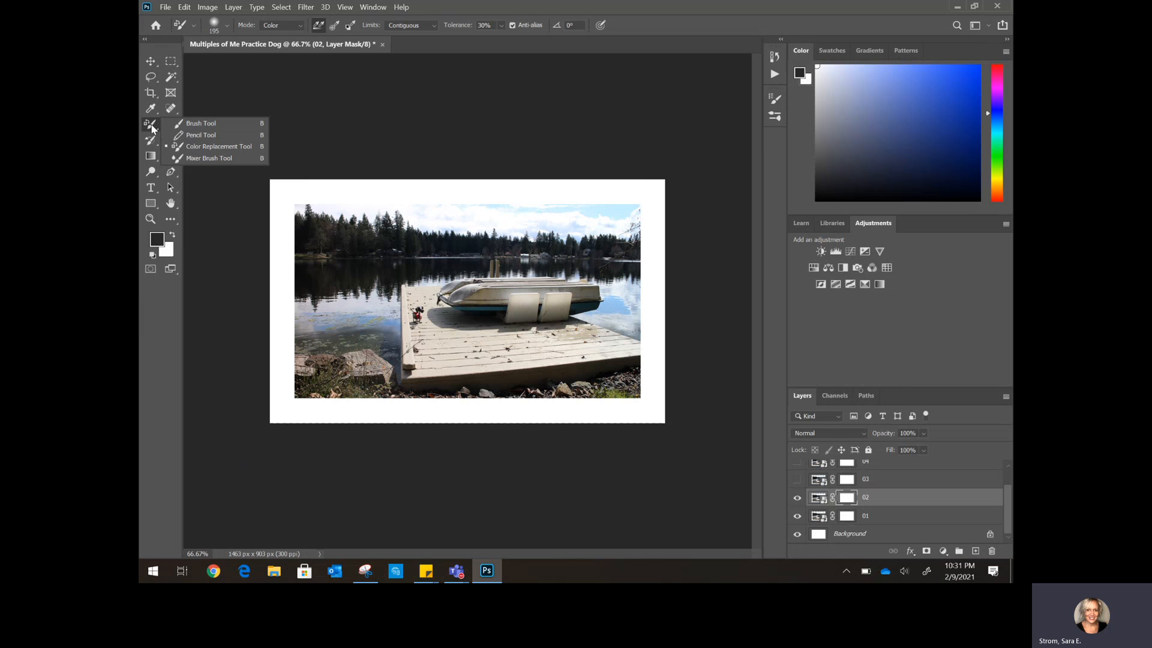
click(183, 124)
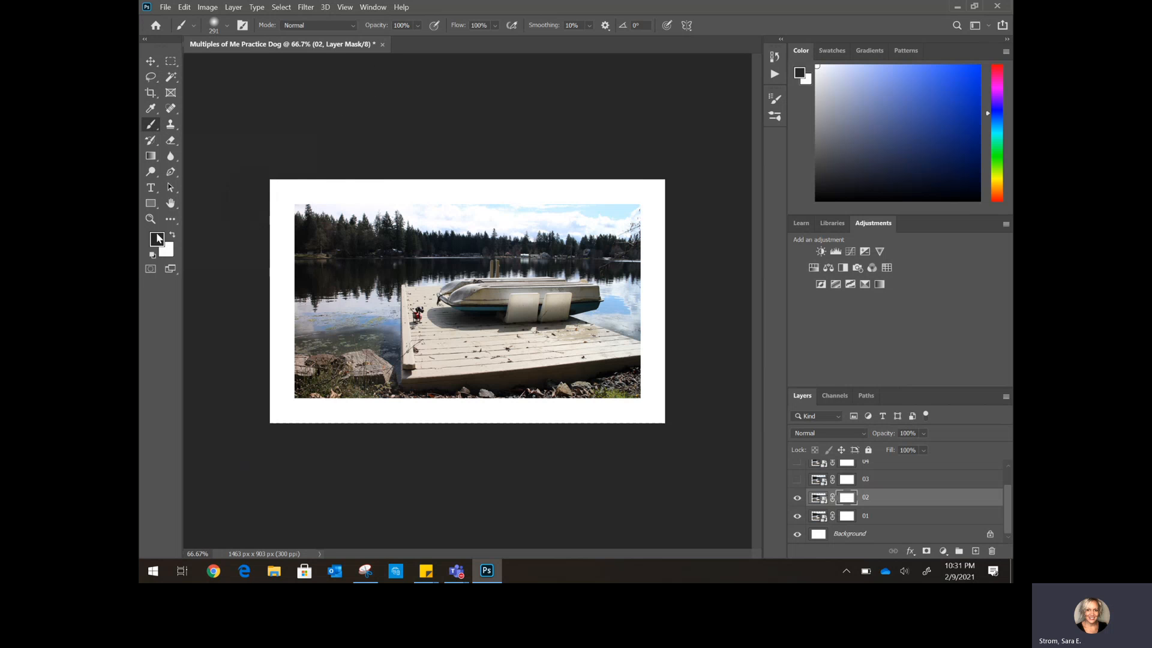
- Set the brush size to 88 px and its hardness to 100%
click(227, 26)
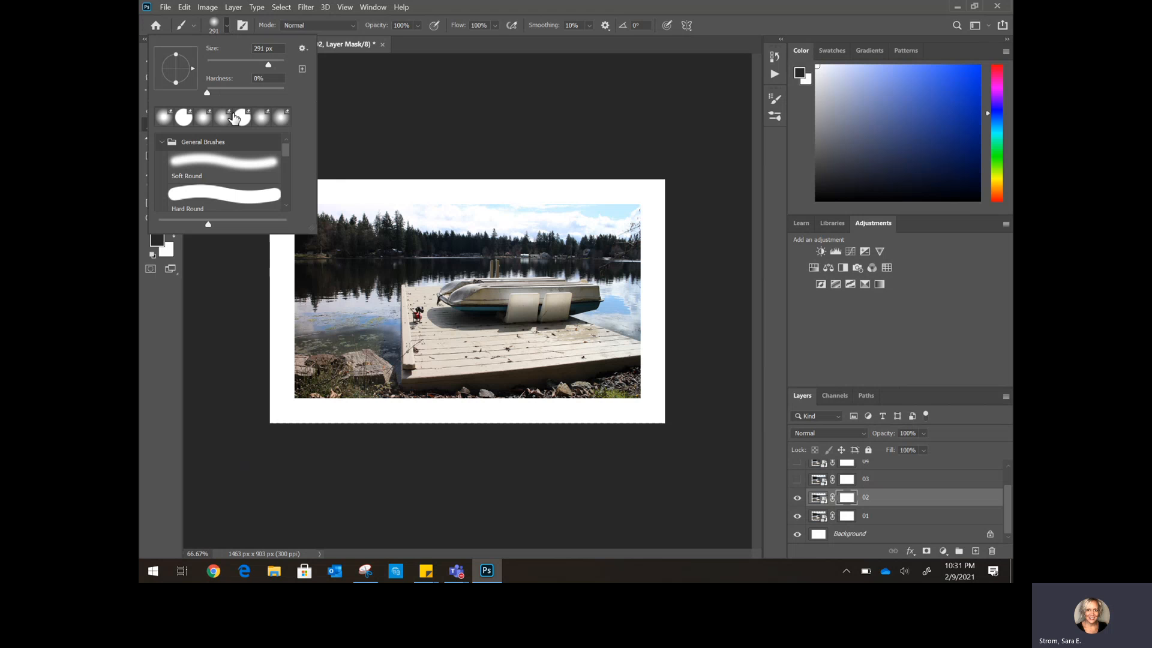
drag(268, 65, 241, 61)
drag(209, 94, 296, 89)
click(351, 192)
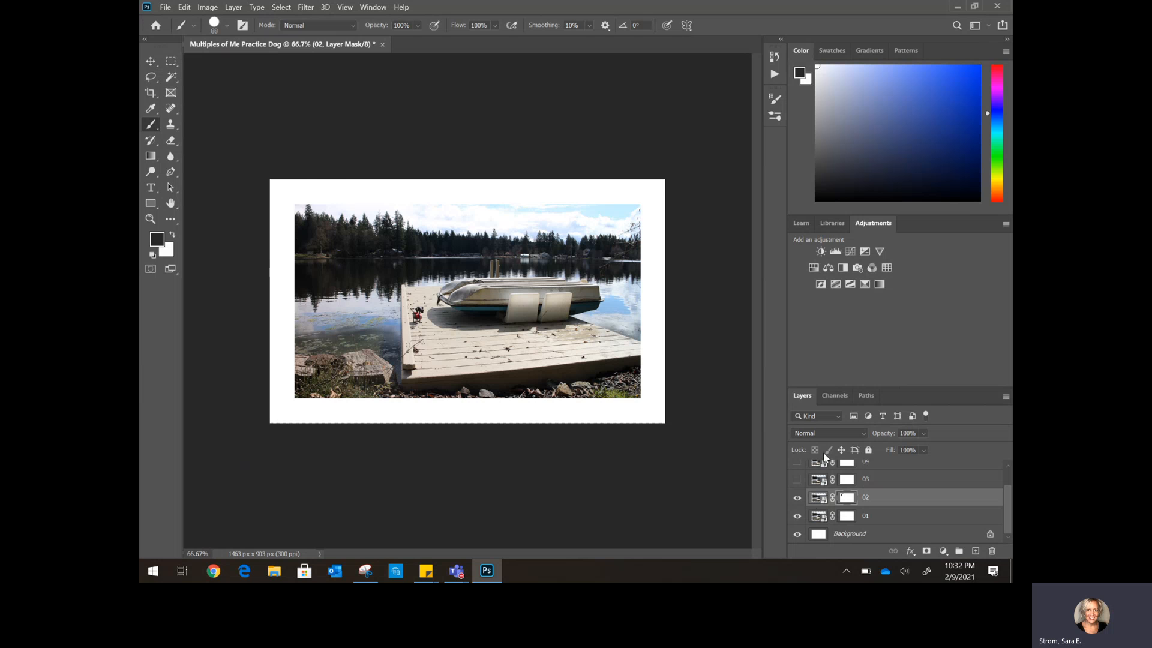
- Hide layer 01 and paint dark over the upper-left trees and water on layer 02's mask, toggling layer 01 to compare
click(797, 516)
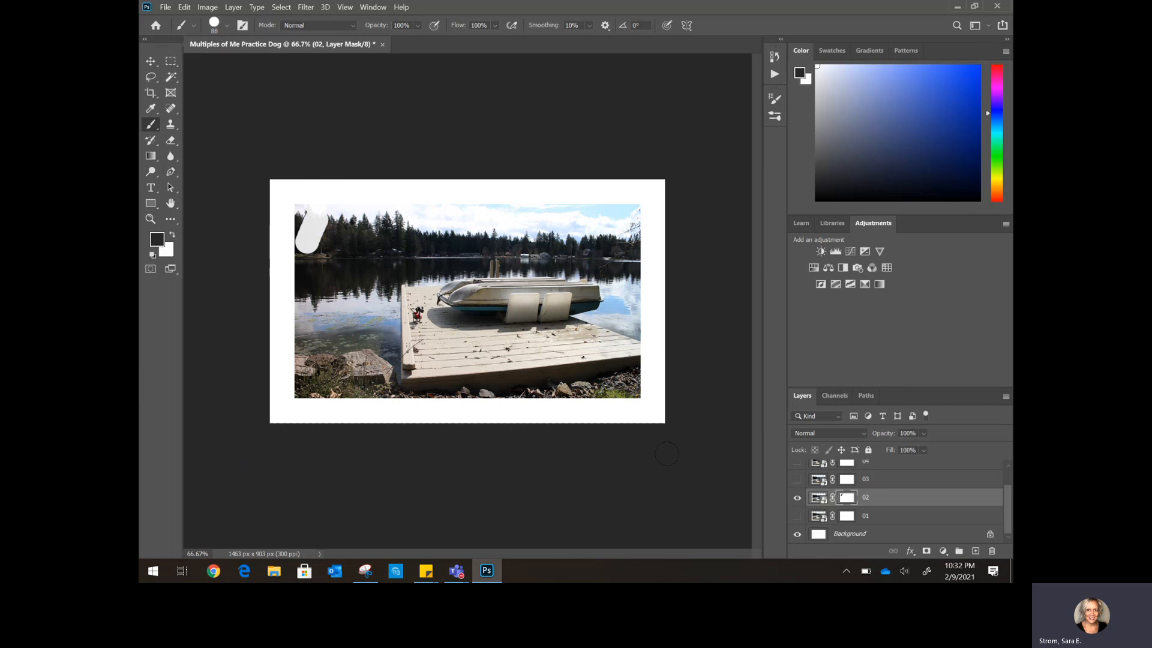
click(797, 517)
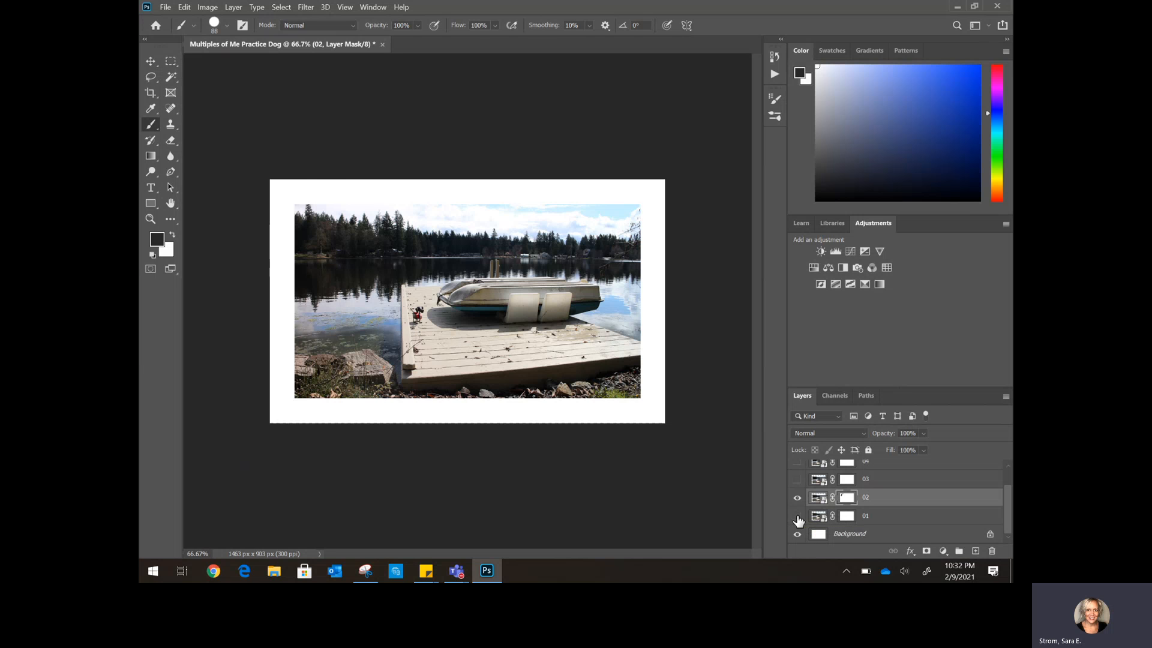
click(797, 517)
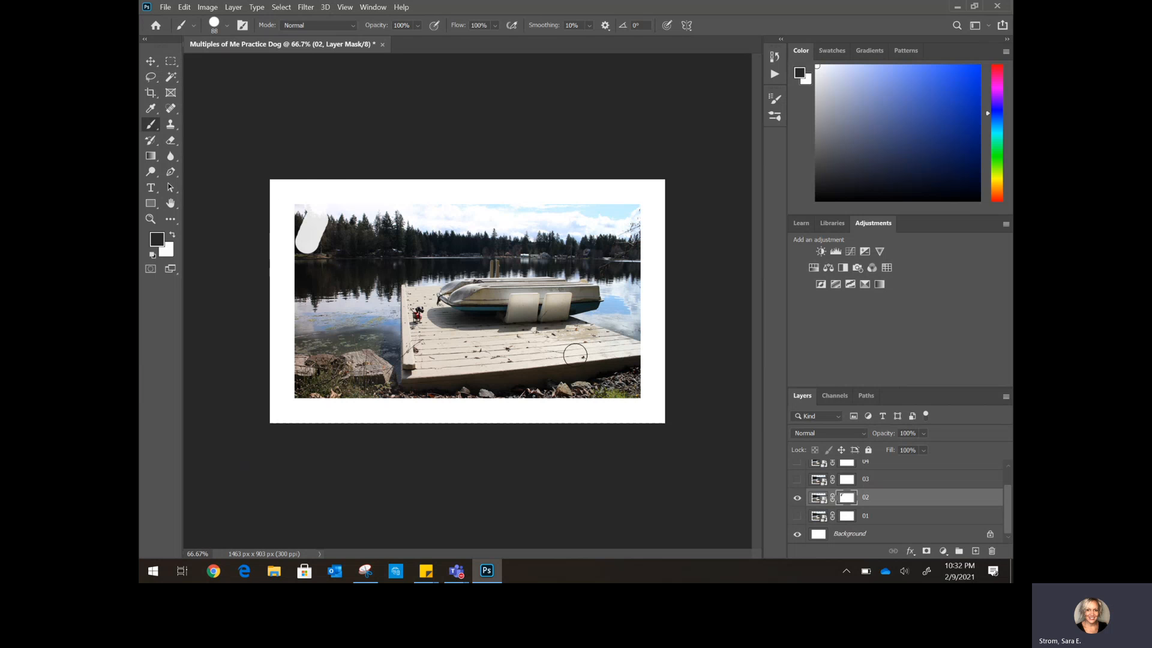
mouse_move(324, 219)
mouse_down()
mouse_move(294, 286)
mouse_move(326, 260)
mouse_move(314, 280)
mouse_up()
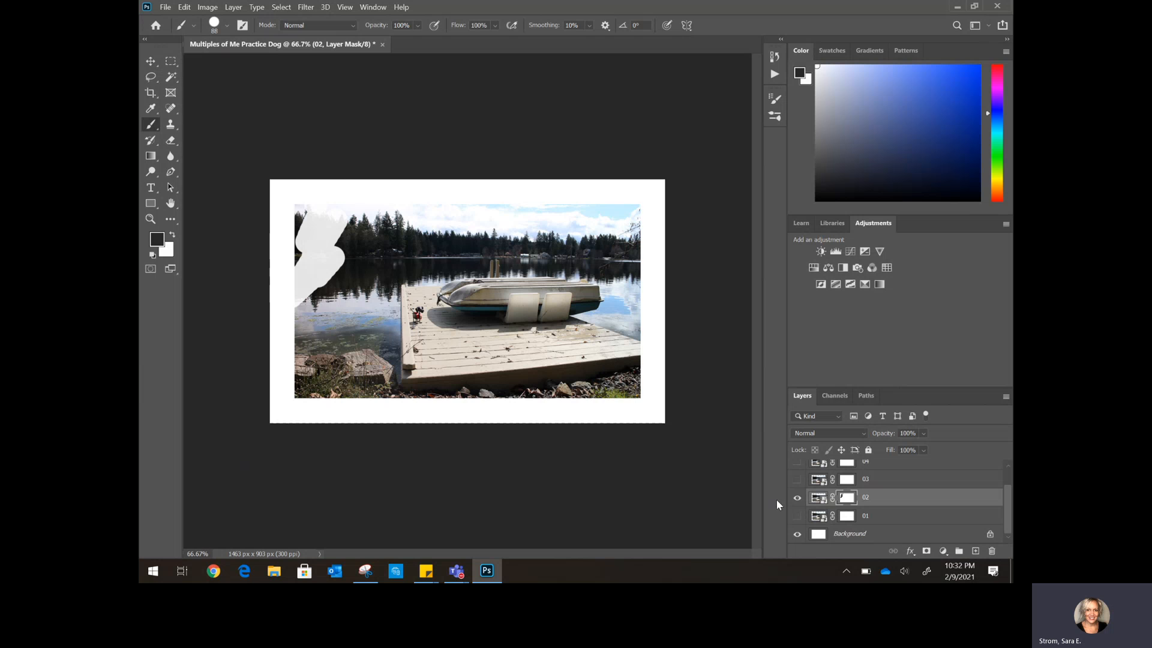
click(796, 517)
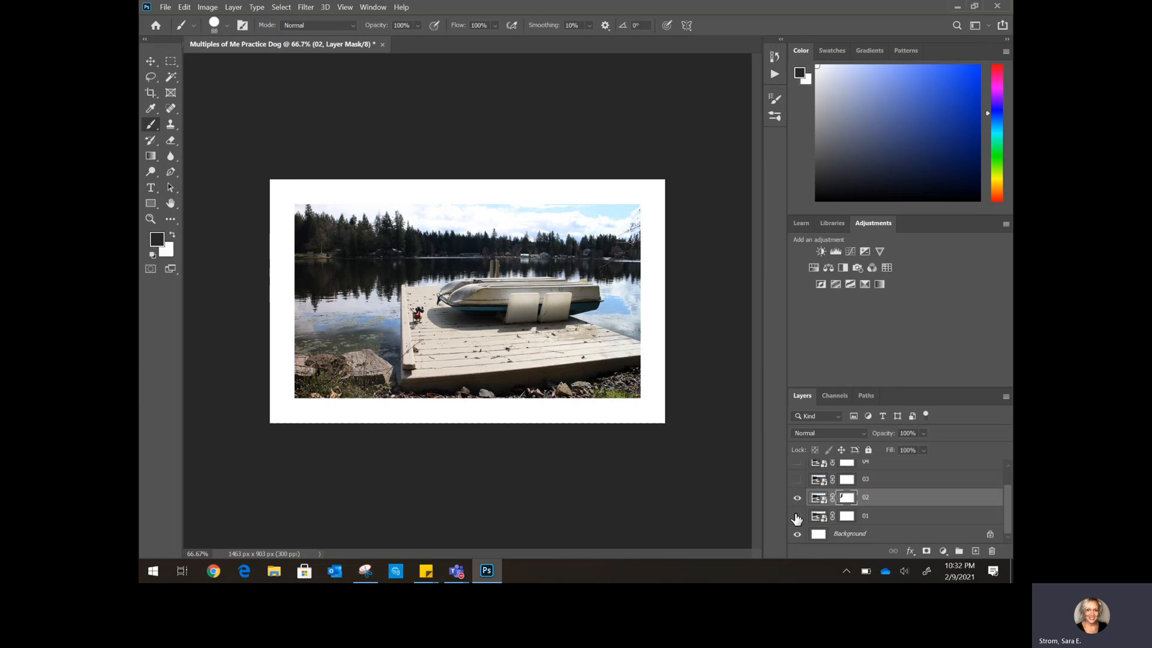
click(797, 517)
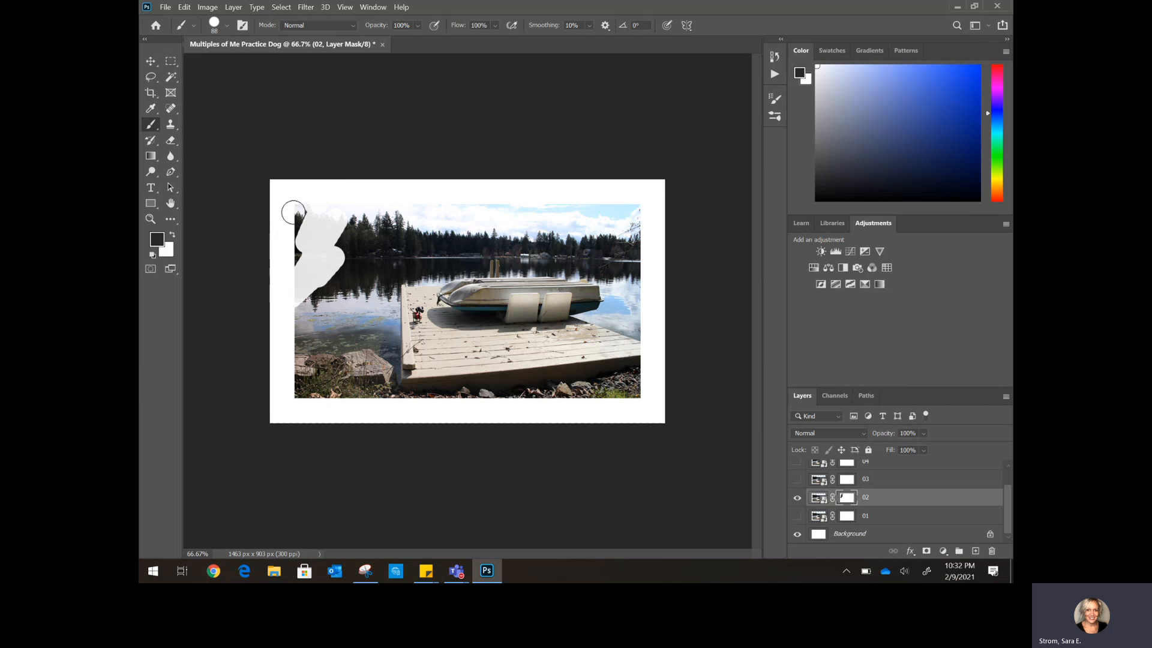
- Mask out the left side, lower shoreline and right edge of photo 02, comparing with layer 01 toggled on and off
mouse_move(295, 211)
mouse_down()
mouse_move(299, 271)
mouse_move(315, 238)
mouse_move(293, 304)
mouse_move(342, 251)
mouse_move(331, 282)
mouse_move(373, 211)
mouse_move(353, 213)
mouse_move(421, 190)
mouse_move(371, 242)
mouse_move(418, 208)
mouse_move(371, 249)
mouse_move(459, 219)
mouse_move(397, 282)
mouse_move(383, 305)
mouse_move(401, 299)
mouse_move(396, 341)
mouse_up()
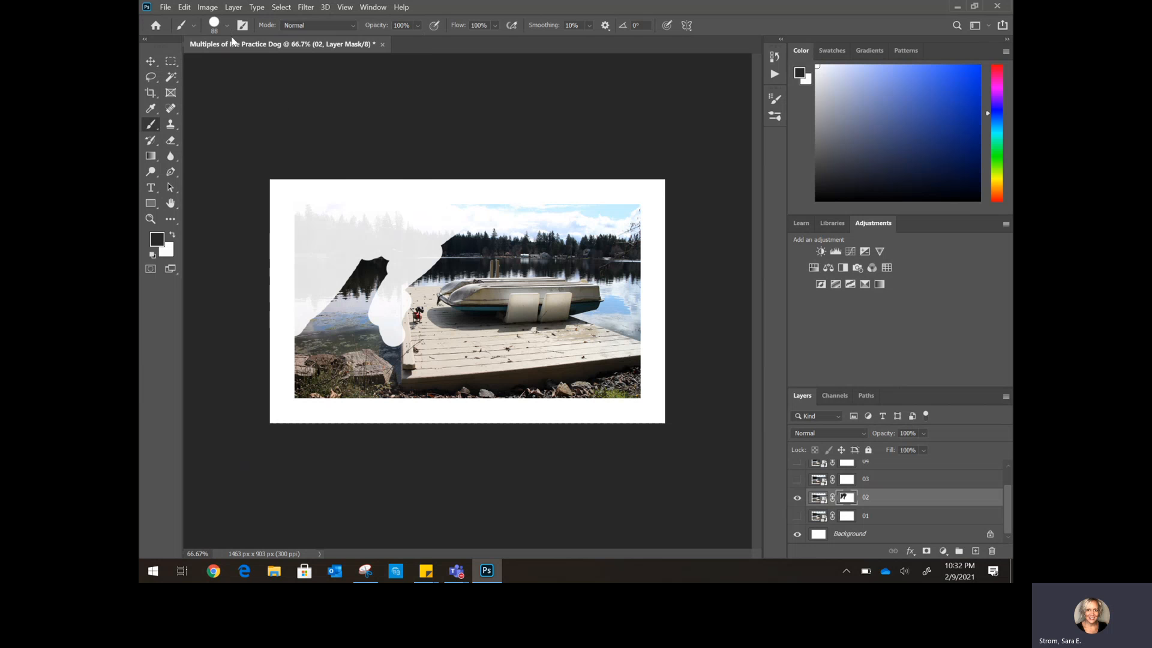
drag(351, 303, 324, 311)
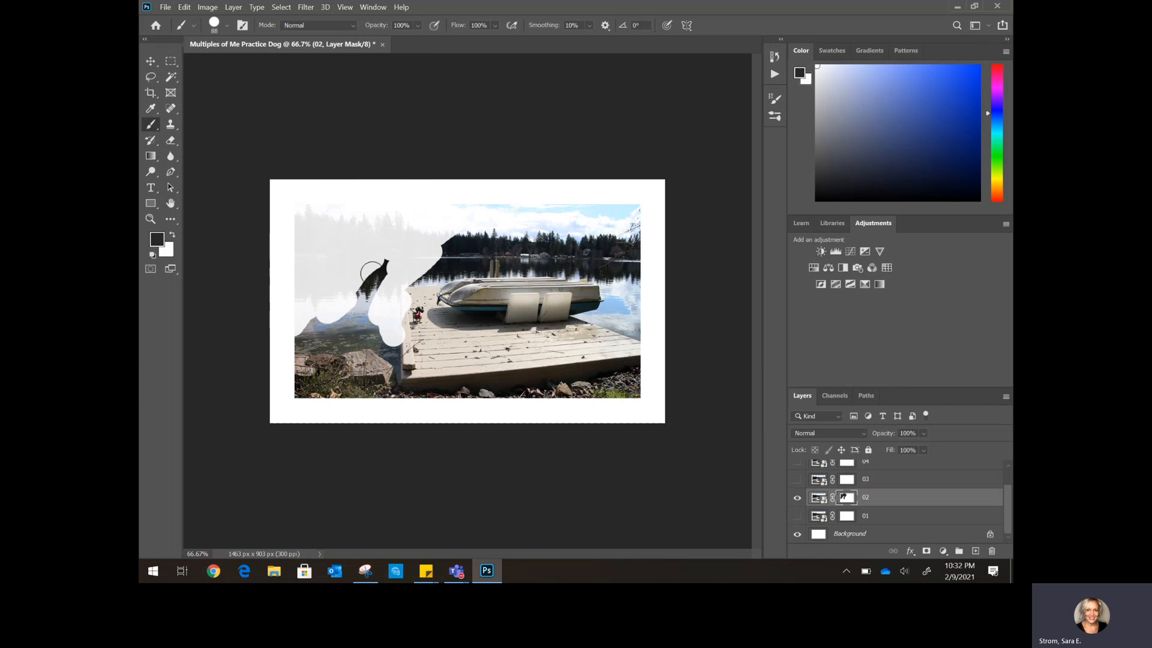
mouse_move(371, 271)
mouse_down()
mouse_move(393, 257)
mouse_move(341, 335)
mouse_move(380, 286)
mouse_move(325, 386)
mouse_move(335, 322)
mouse_move(312, 342)
mouse_move(308, 324)
mouse_move(316, 320)
mouse_move(296, 393)
mouse_move(302, 360)
mouse_move(310, 387)
mouse_move(637, 390)
mouse_move(631, 196)
mouse_move(628, 300)
mouse_move(637, 287)
mouse_move(613, 182)
mouse_move(607, 257)
mouse_up()
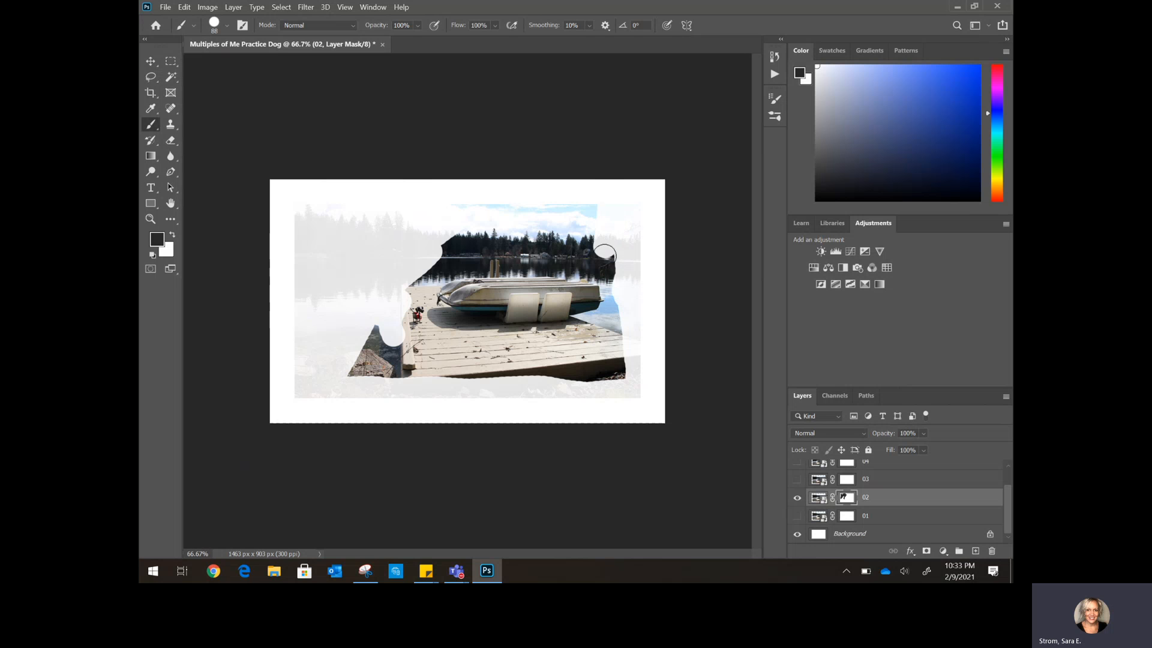
click(797, 516)
click(798, 516)
click(797, 516)
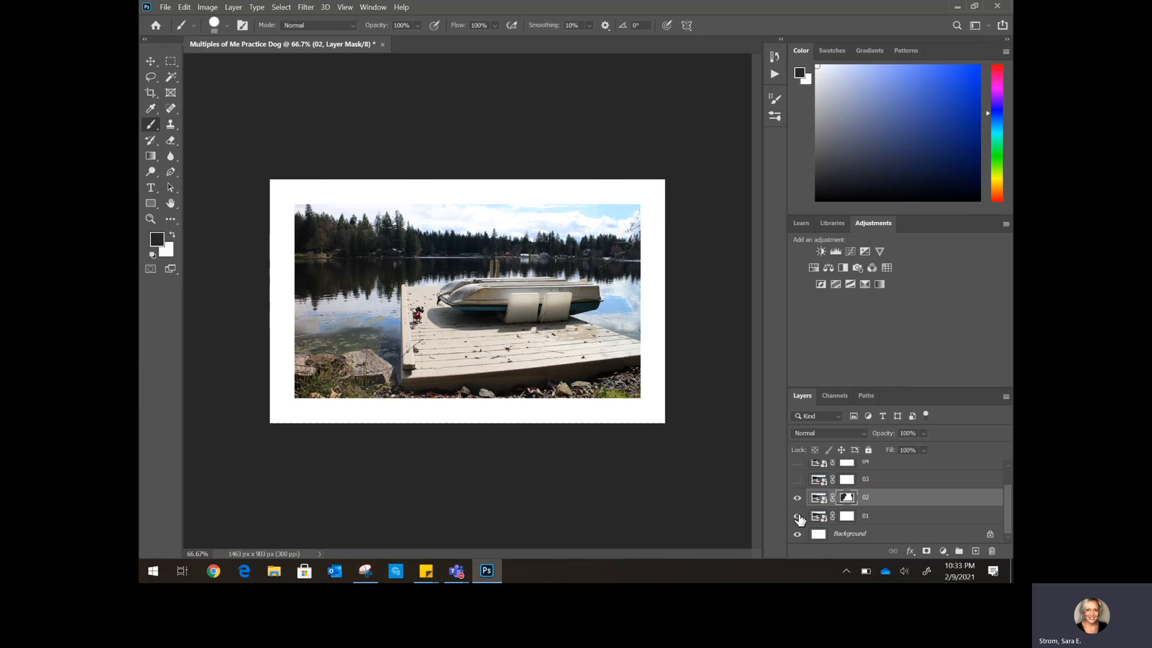
click(798, 517)
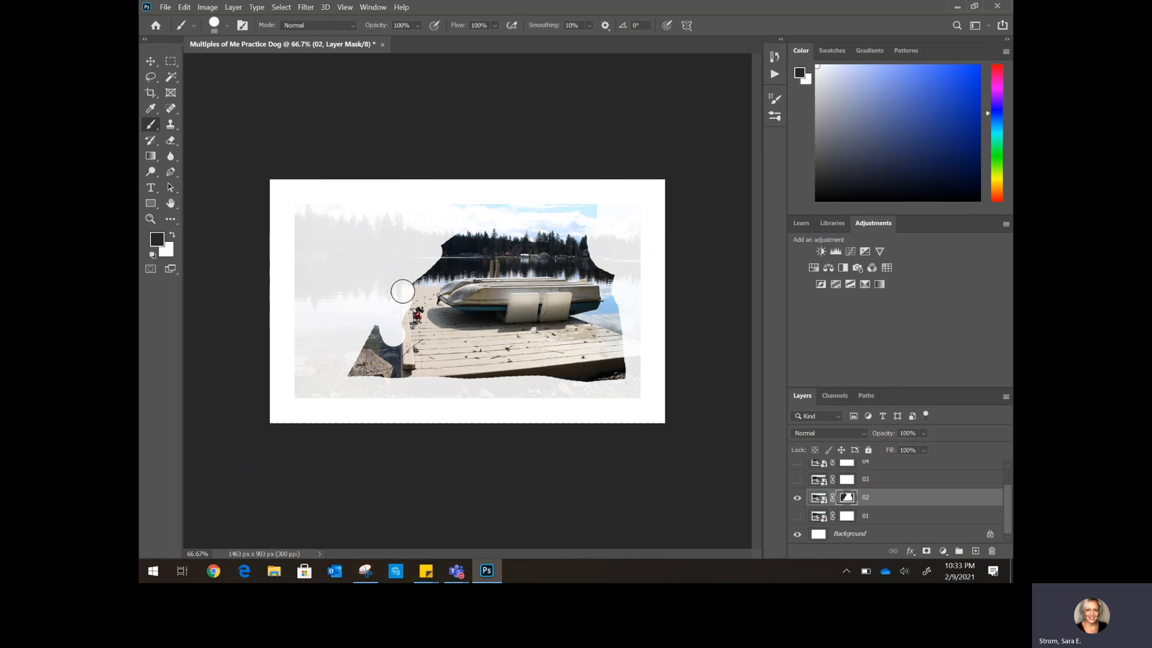
- Enlarge the brush to 202 px and mask out the boat and remaining dock of photo 02, keeping only a patch around the dog
mouse_move(402, 292)
mouse_down()
mouse_move(441, 295)
mouse_move(443, 328)
mouse_move(469, 291)
mouse_move(457, 294)
mouse_move(463, 285)
mouse_move(438, 268)
mouse_move(413, 275)
mouse_move(454, 282)
mouse_move(465, 236)
mouse_move(494, 241)
mouse_move(461, 209)
mouse_move(569, 220)
mouse_move(507, 210)
mouse_move(594, 210)
mouse_move(552, 219)
mouse_move(603, 235)
mouse_move(544, 259)
mouse_up()
click(226, 26)
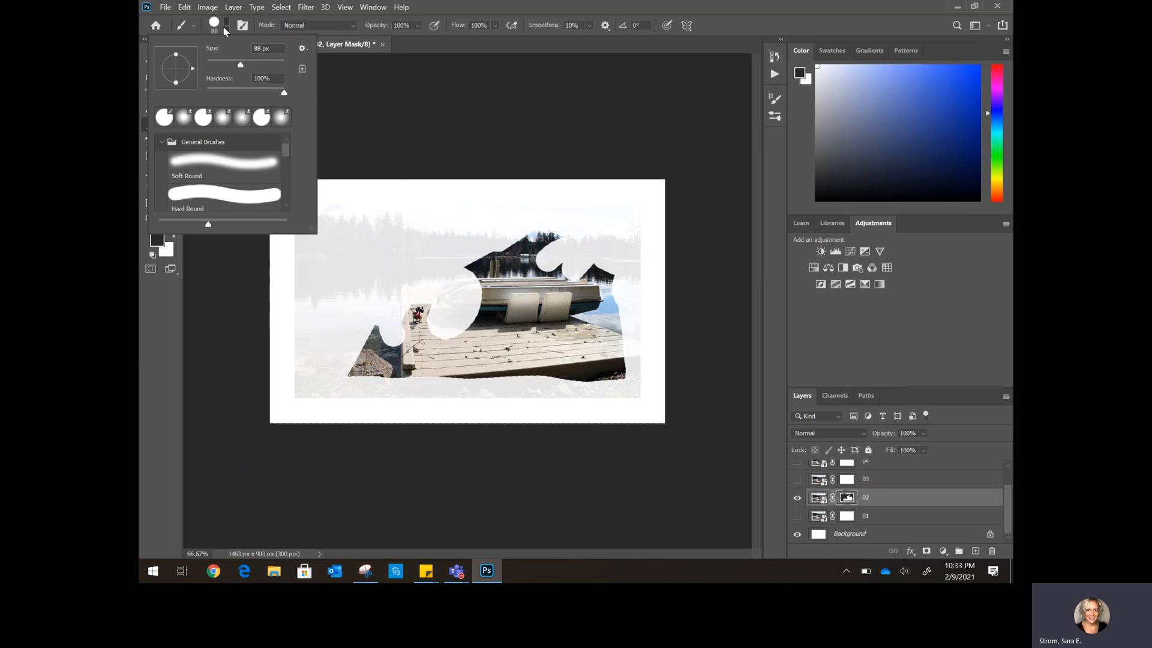
drag(245, 65, 254, 65)
drag(255, 67, 267, 68)
key(e)
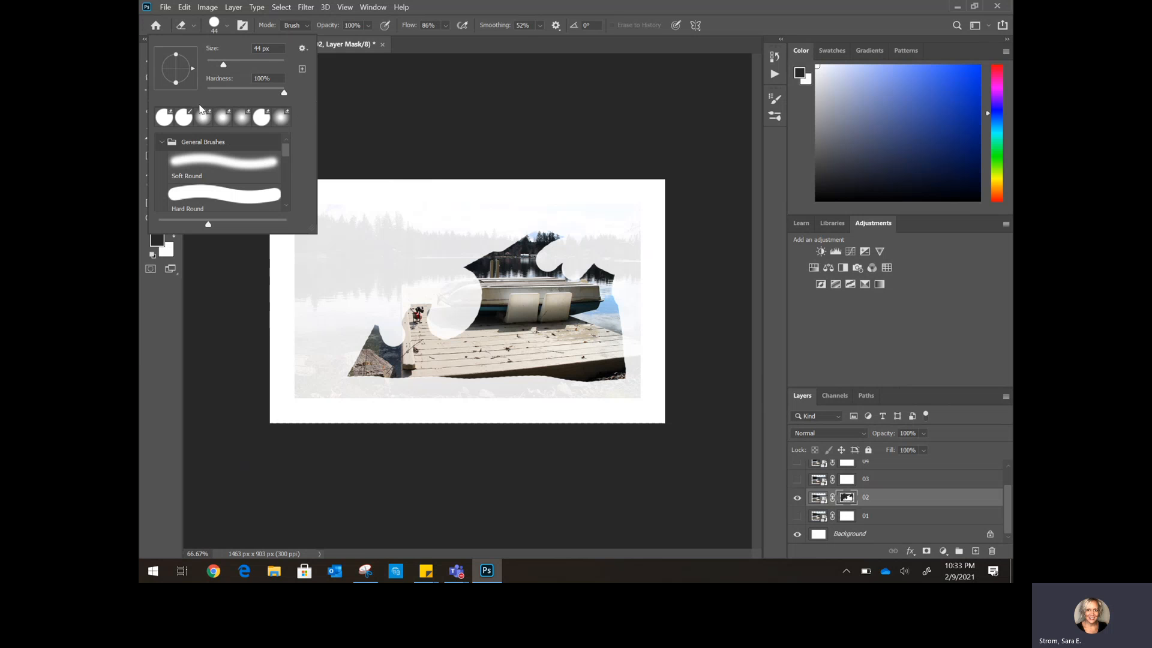
key(b)
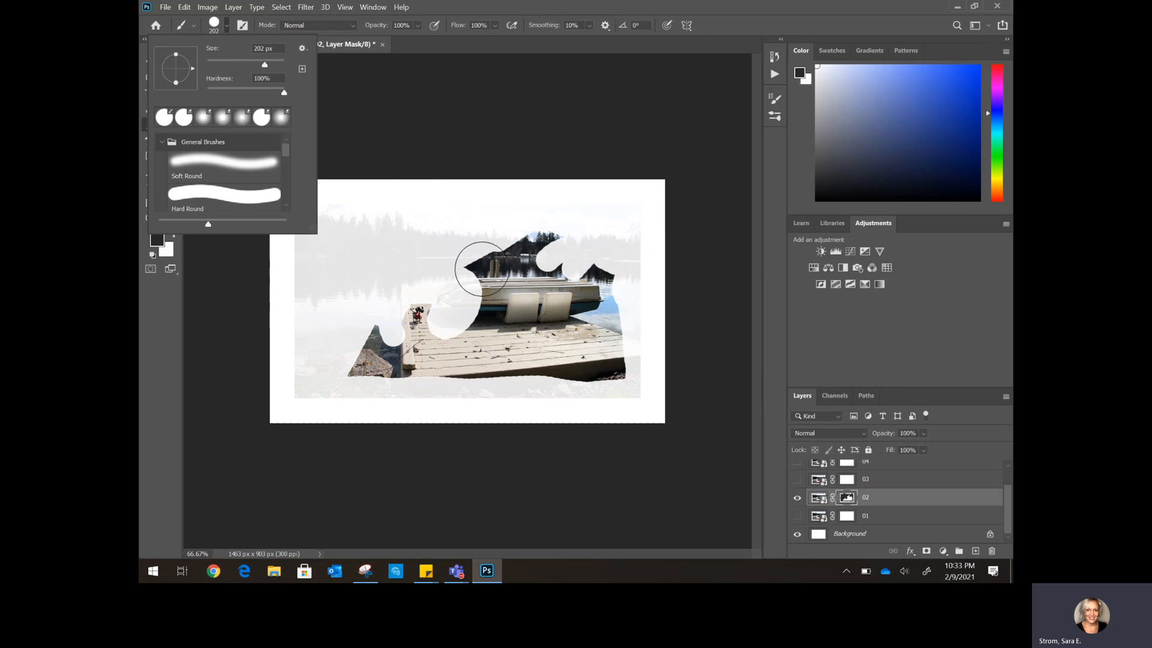
mouse_move(482, 270)
mouse_down()
mouse_move(529, 306)
mouse_move(521, 264)
mouse_move(549, 299)
mouse_move(552, 263)
mouse_move(584, 315)
mouse_move(604, 317)
mouse_move(619, 287)
mouse_move(582, 245)
mouse_move(599, 366)
mouse_move(637, 382)
mouse_move(546, 373)
mouse_move(419, 384)
mouse_move(363, 338)
mouse_move(353, 372)
mouse_move(414, 375)
mouse_move(498, 319)
mouse_move(490, 346)
mouse_move(571, 322)
mouse_move(553, 348)
mouse_up()
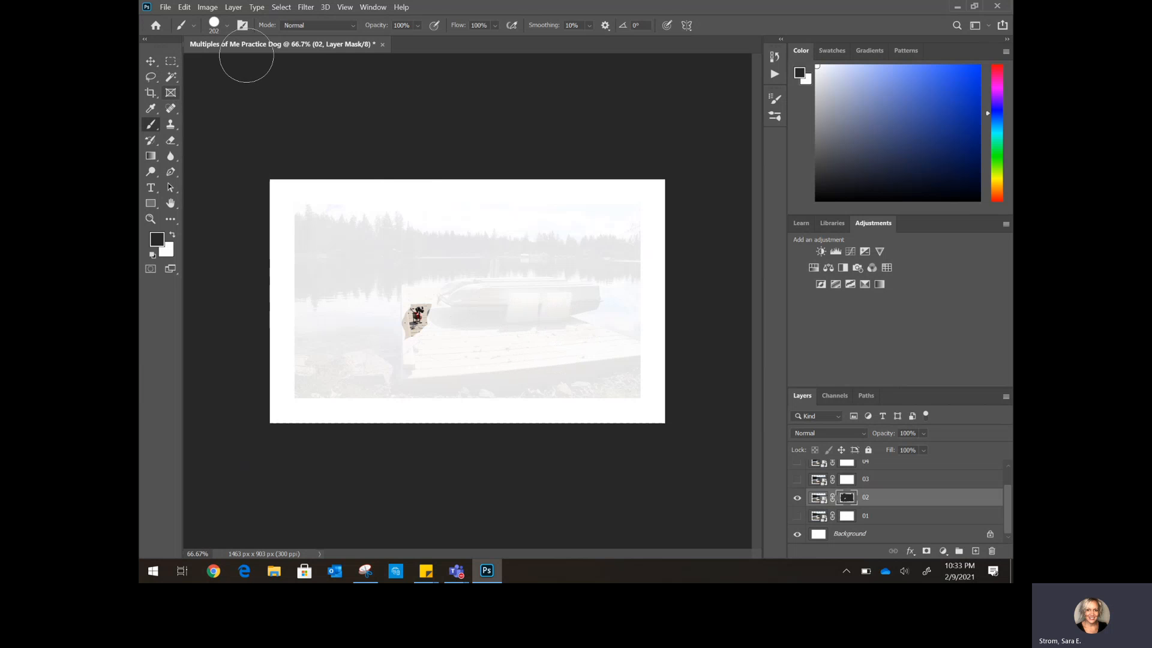
- Trim layer 02's mask closer around the dog with a 55 px brush at 65% hardness, and show layer 01 to check the blend
click(227, 27)
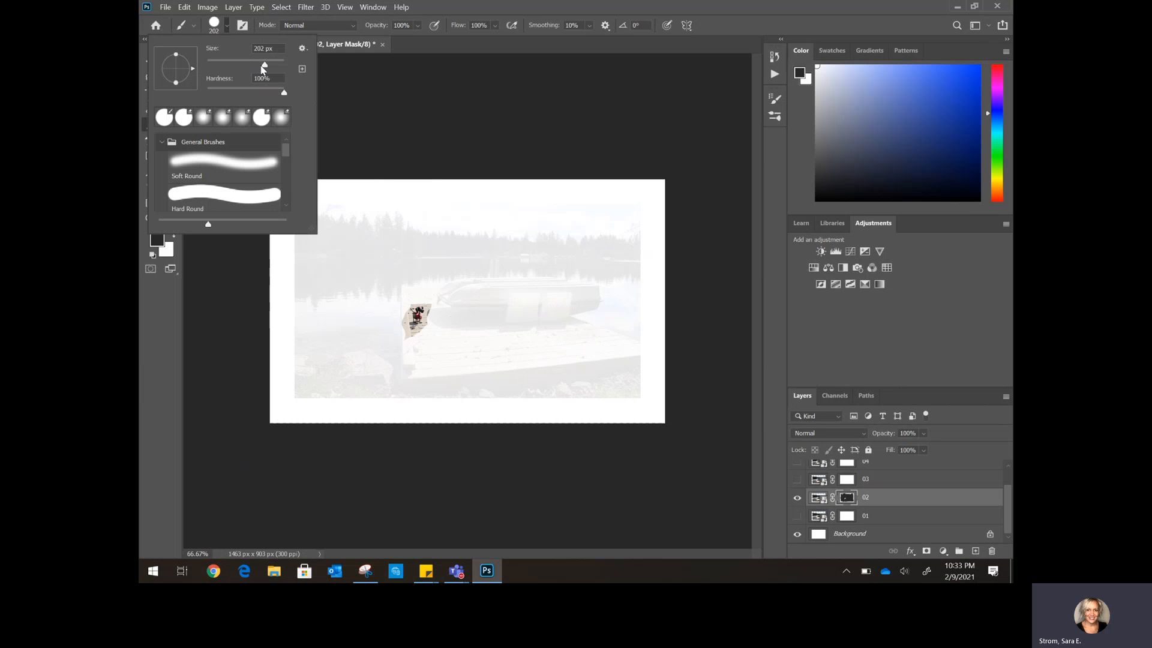
mouse_move(265, 64)
mouse_down()
mouse_move(245, 66)
mouse_move(273, 97)
mouse_move(258, 97)
mouse_up()
drag(230, 67, 228, 66)
click(401, 318)
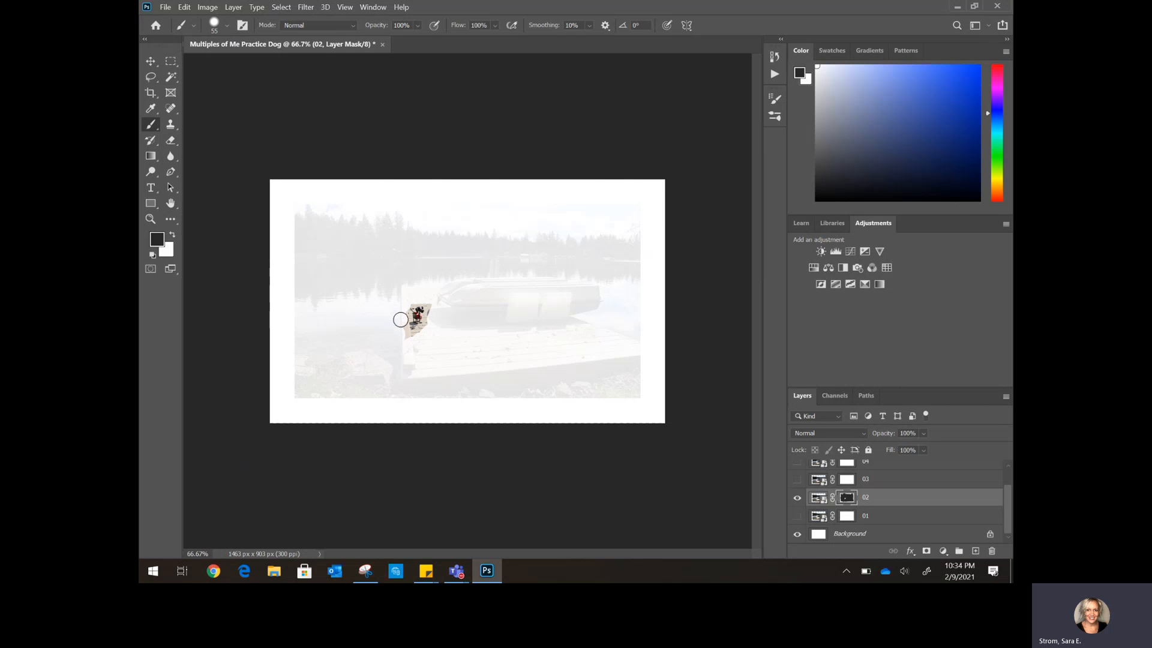
mouse_move(405, 337)
mouse_down()
mouse_move(422, 340)
mouse_move(433, 318)
mouse_move(437, 298)
mouse_move(412, 299)
mouse_up()
drag(393, 311, 402, 314)
click(797, 516)
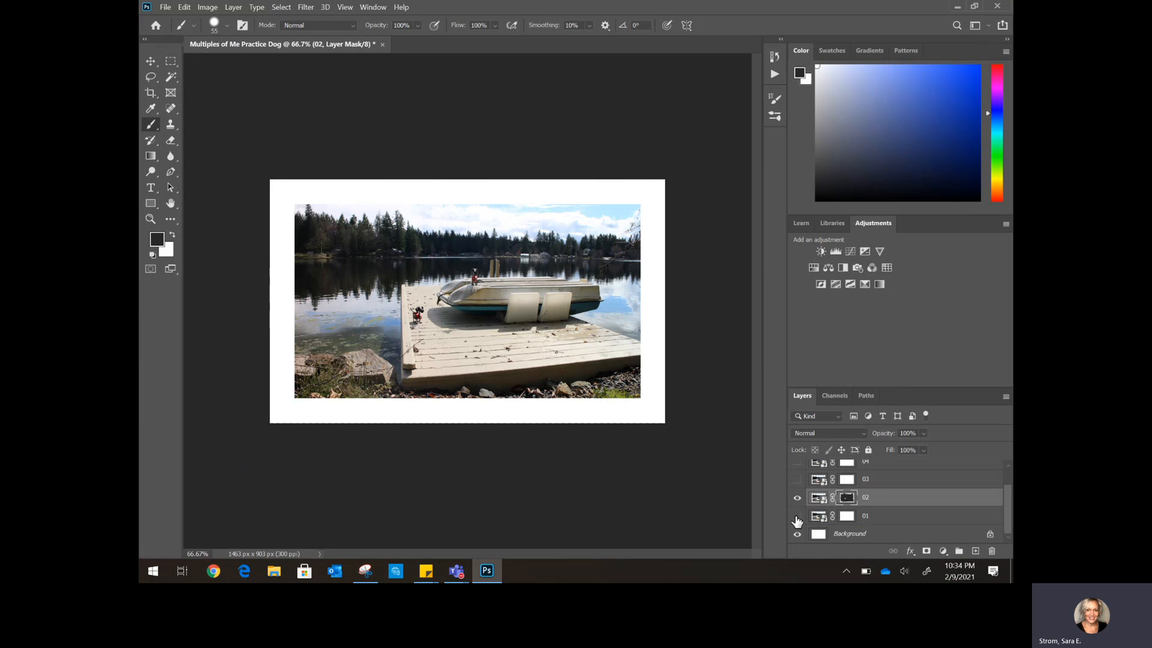
- Hide layers 01 and 02, show layer 03 and make its layer mask the active target
click(797, 516)
click(797, 499)
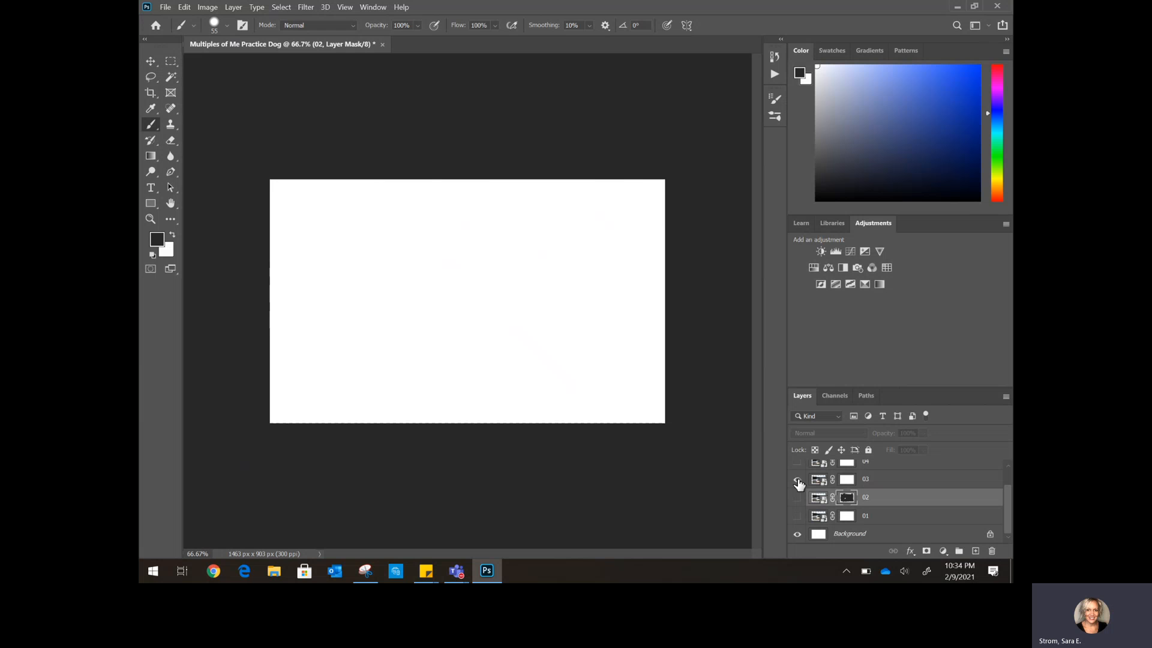
click(797, 480)
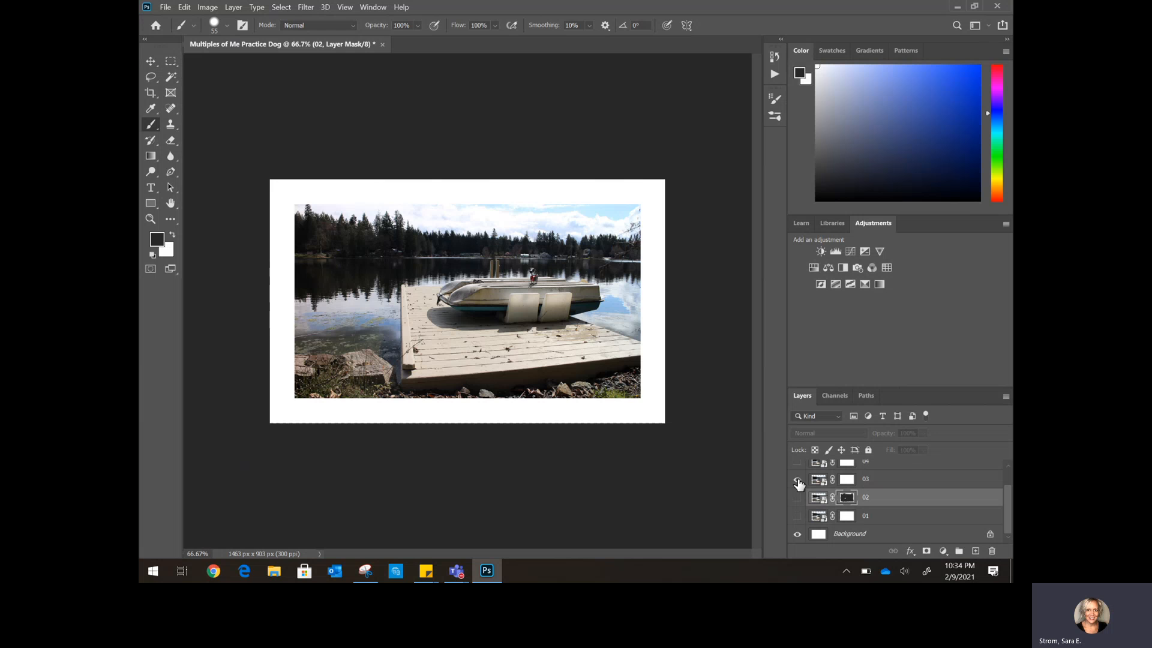
click(904, 480)
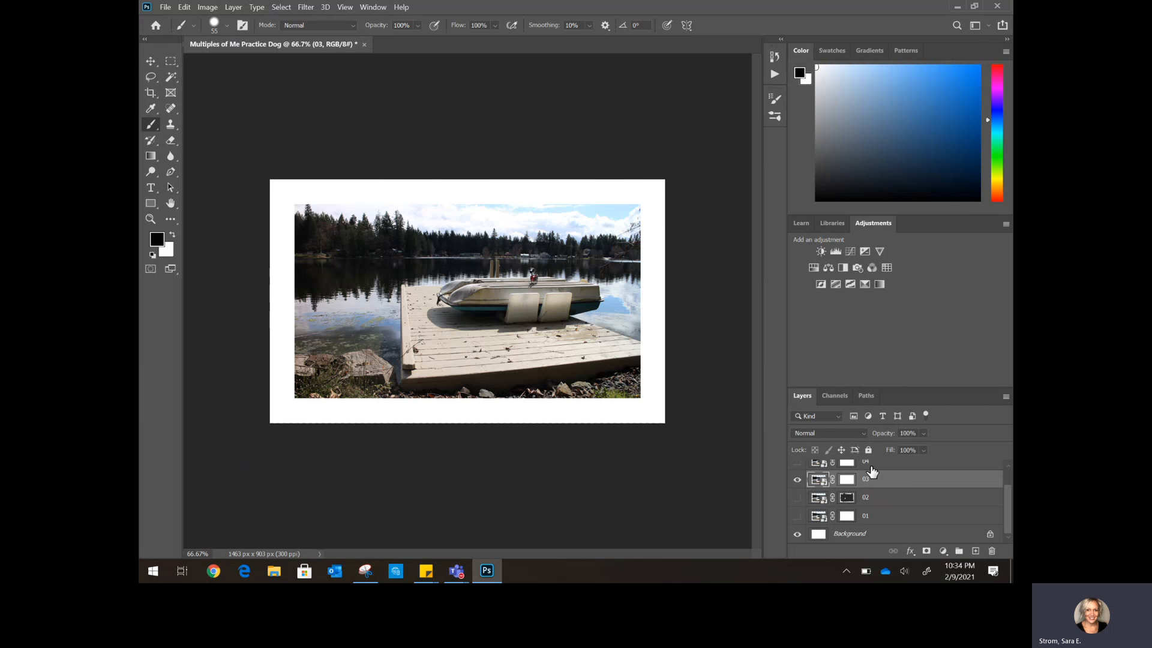
click(847, 481)
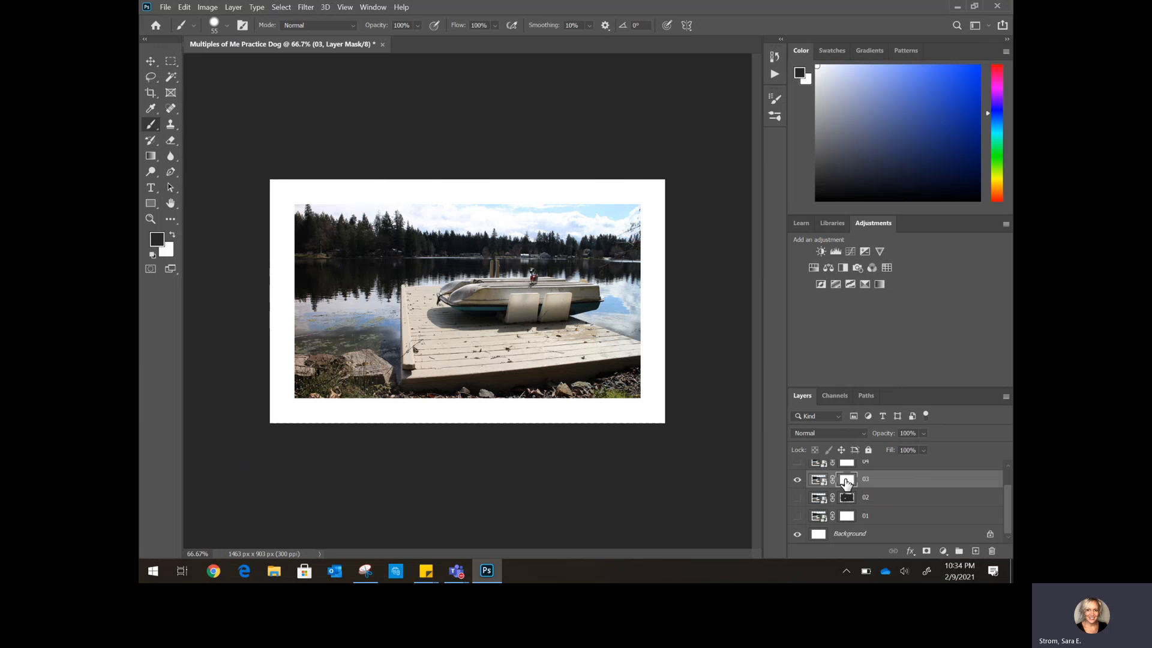
- Set the brush to 193 px and mask out photo 03 except for an area around the dog on the boat
click(226, 26)
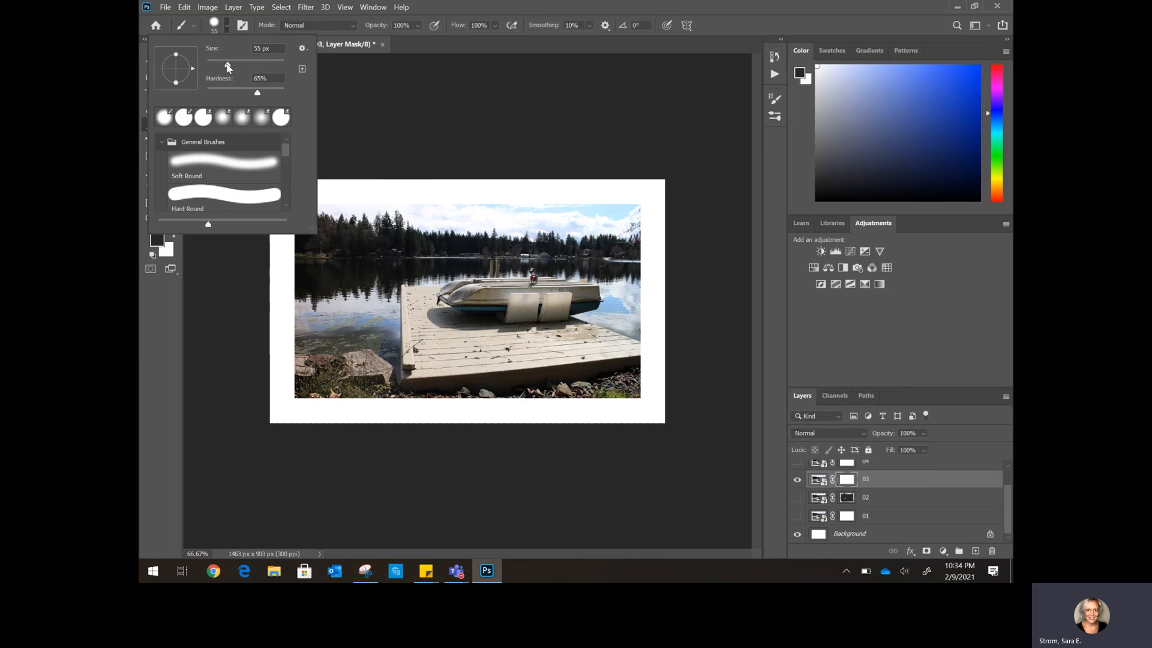
drag(227, 65, 248, 65)
click(406, 221)
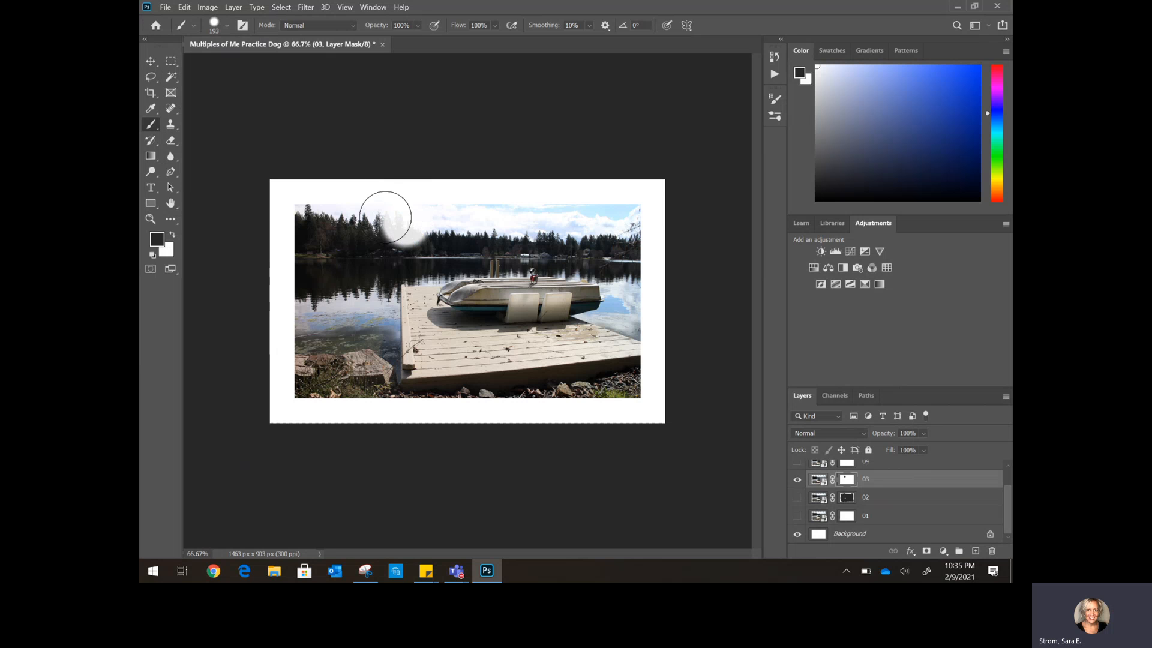
mouse_move(385, 217)
mouse_down()
mouse_move(288, 219)
mouse_move(283, 257)
mouse_move(341, 227)
mouse_move(351, 236)
mouse_move(291, 283)
mouse_move(274, 315)
mouse_move(405, 223)
mouse_move(289, 352)
mouse_move(263, 403)
mouse_move(309, 385)
mouse_move(329, 343)
mouse_move(458, 218)
mouse_move(510, 204)
mouse_move(638, 214)
mouse_move(630, 269)
mouse_move(589, 235)
mouse_move(577, 241)
mouse_move(577, 311)
mouse_move(617, 287)
mouse_move(600, 326)
mouse_move(627, 308)
mouse_move(622, 325)
mouse_move(649, 301)
mouse_move(631, 412)
mouse_move(604, 362)
mouse_move(569, 387)
mouse_move(584, 368)
mouse_move(557, 319)
mouse_move(493, 314)
mouse_move(442, 271)
mouse_move(435, 293)
mouse_move(495, 343)
mouse_move(559, 354)
mouse_move(494, 352)
mouse_move(384, 317)
mouse_move(417, 305)
mouse_move(466, 352)
mouse_move(552, 382)
mouse_move(436, 388)
mouse_move(344, 342)
mouse_move(386, 362)
mouse_move(339, 386)
mouse_up()
mouse_move(479, 247)
mouse_down()
mouse_move(499, 222)
mouse_move(589, 218)
mouse_up()
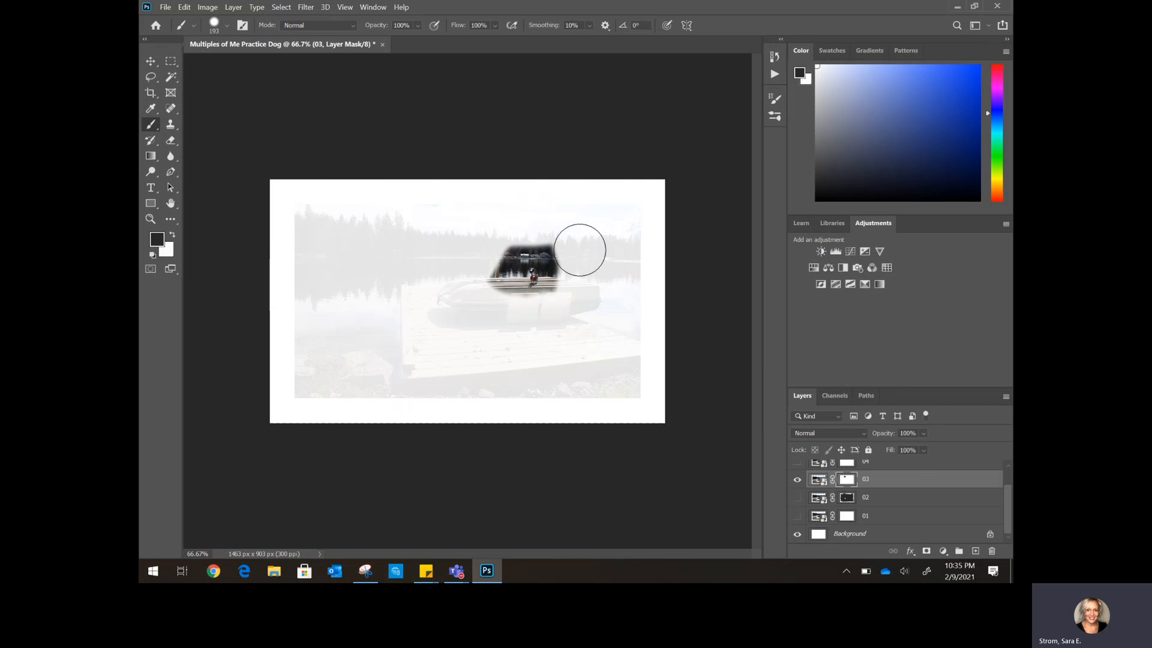
- Trim layer 03's mask closely around the dog with a 53 px brush, and show layers 02 and 01 again
click(227, 25)
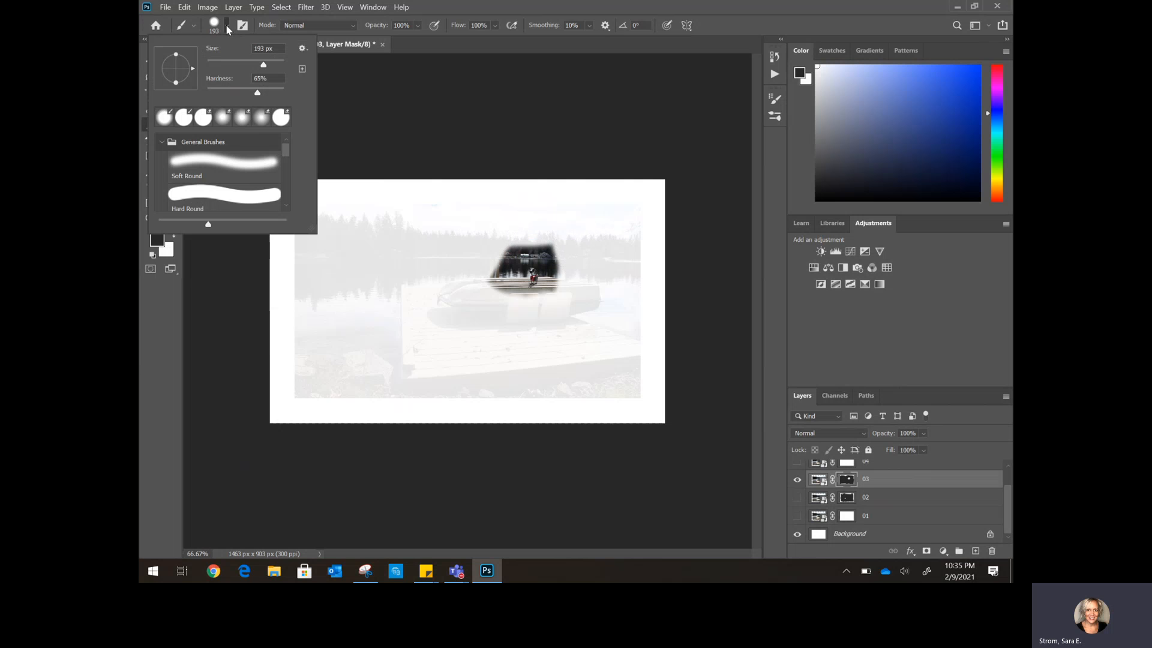
drag(263, 65, 229, 66)
mouse_move(512, 252)
mouse_down()
mouse_move(490, 283)
mouse_move(518, 249)
mouse_move(549, 244)
mouse_move(508, 247)
mouse_move(555, 266)
mouse_move(558, 246)
mouse_move(555, 292)
mouse_move(557, 270)
mouse_move(551, 295)
mouse_move(557, 275)
mouse_move(530, 305)
mouse_move(494, 284)
mouse_move(523, 251)
mouse_move(544, 254)
mouse_move(550, 276)
mouse_move(513, 270)
mouse_move(511, 296)
mouse_move(512, 286)
mouse_move(537, 302)
mouse_move(517, 265)
mouse_move(544, 267)
mouse_up()
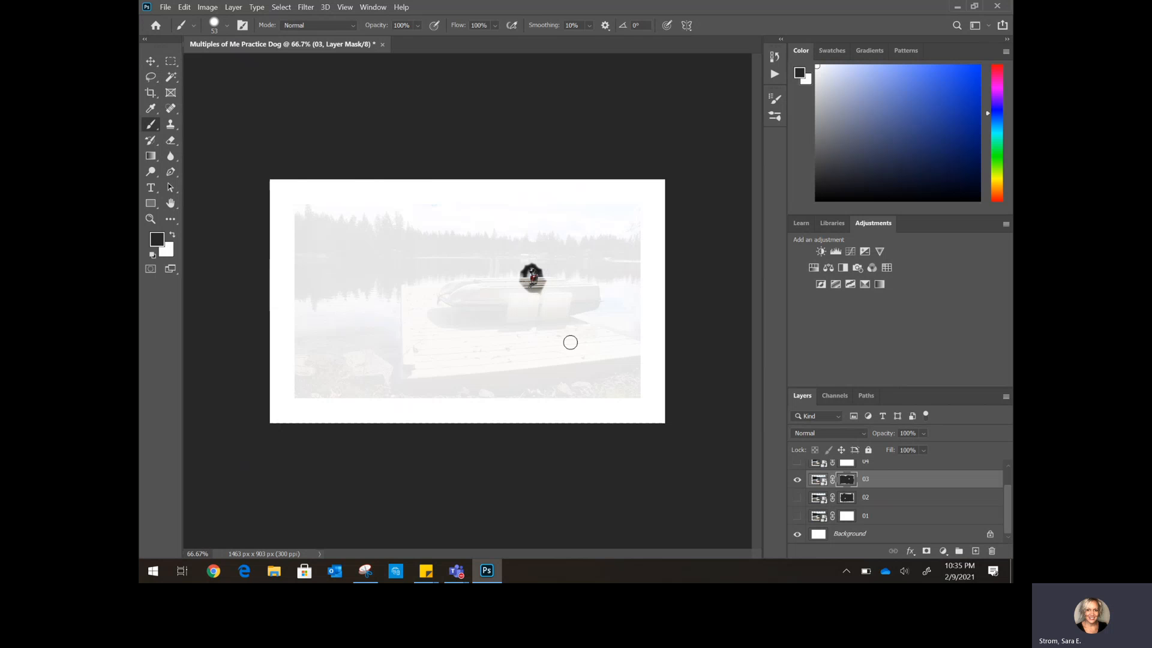
click(798, 497)
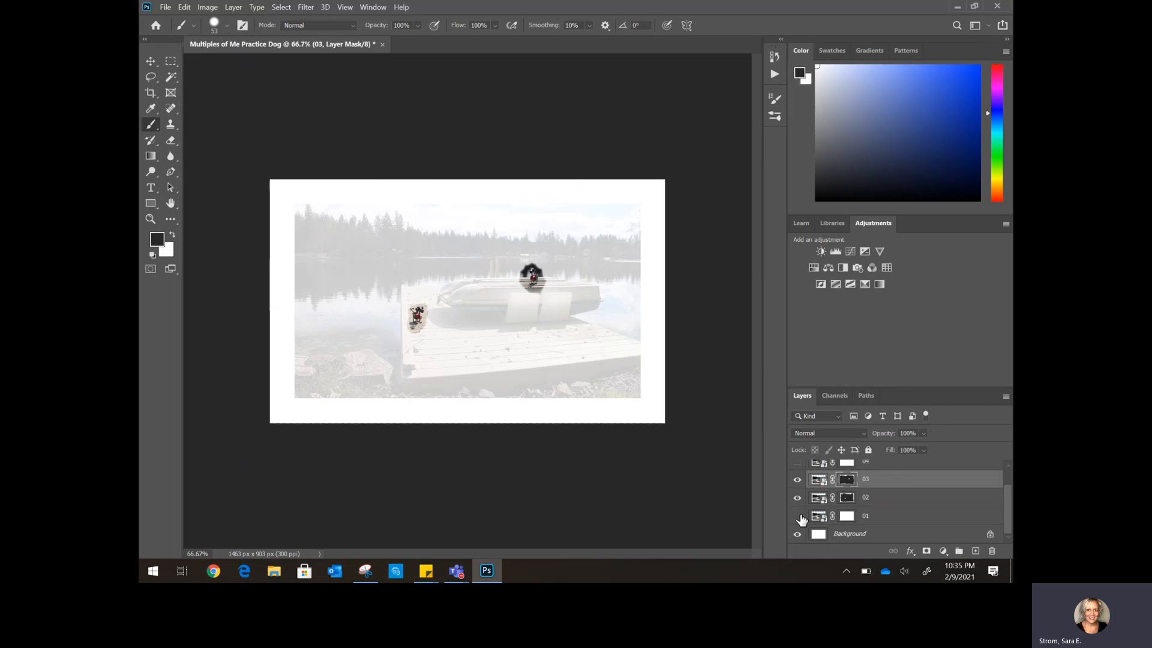
click(797, 516)
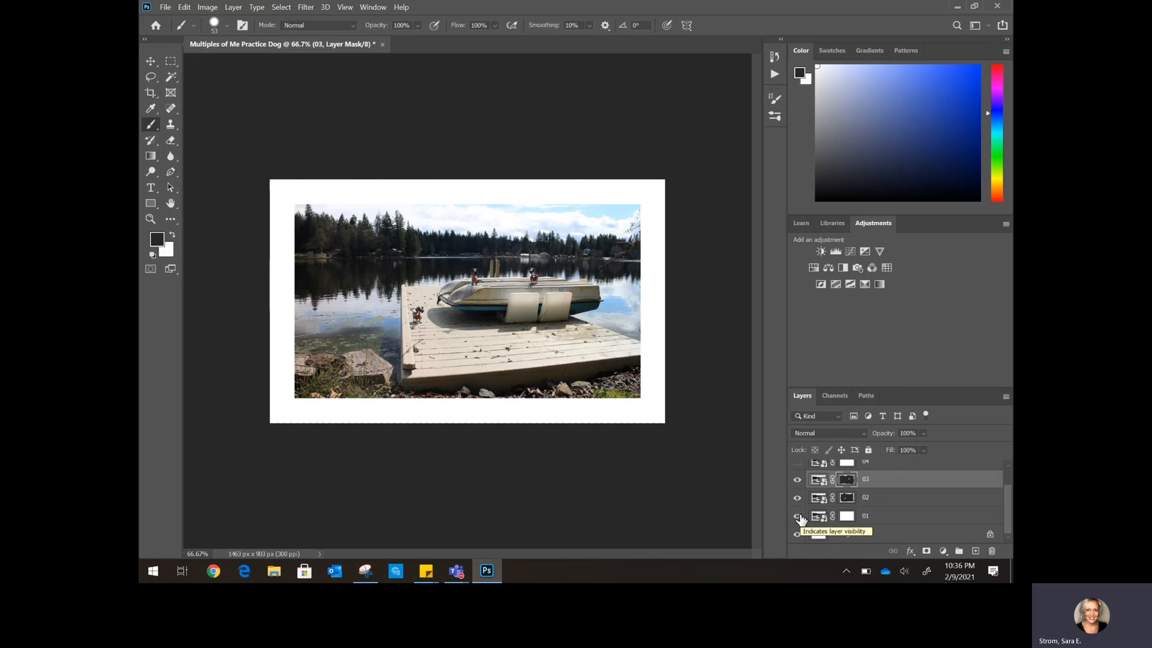
- Hide layers 01, 02 and 03, show layer 04 and make its layer mask the active target
click(798, 516)
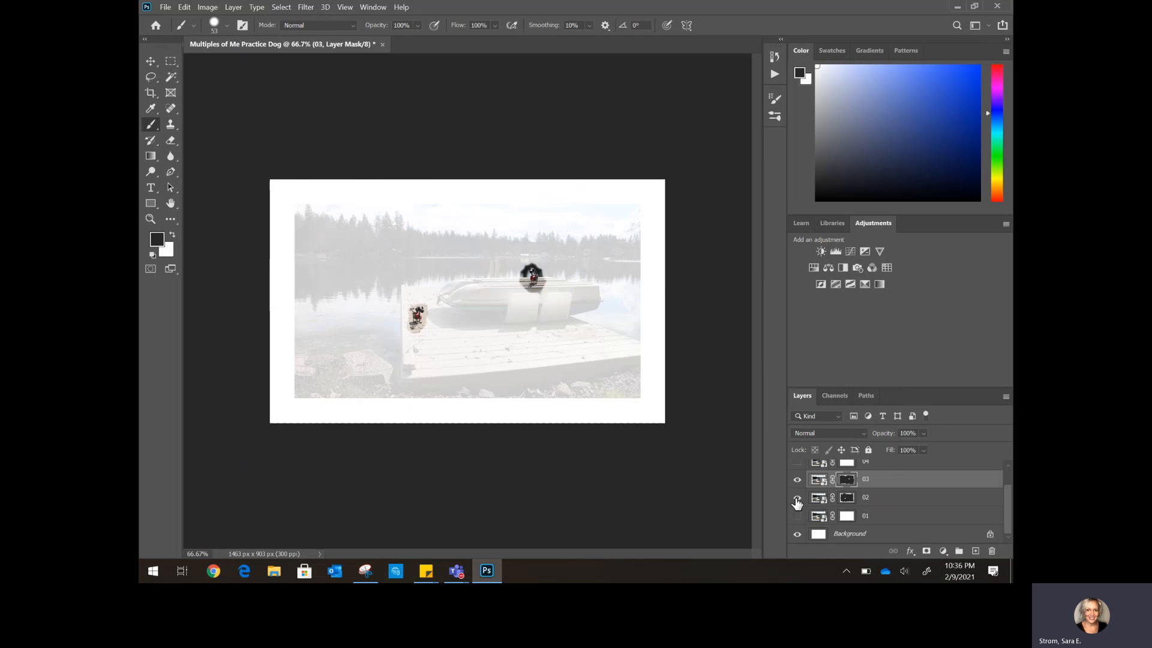
click(797, 497)
click(797, 480)
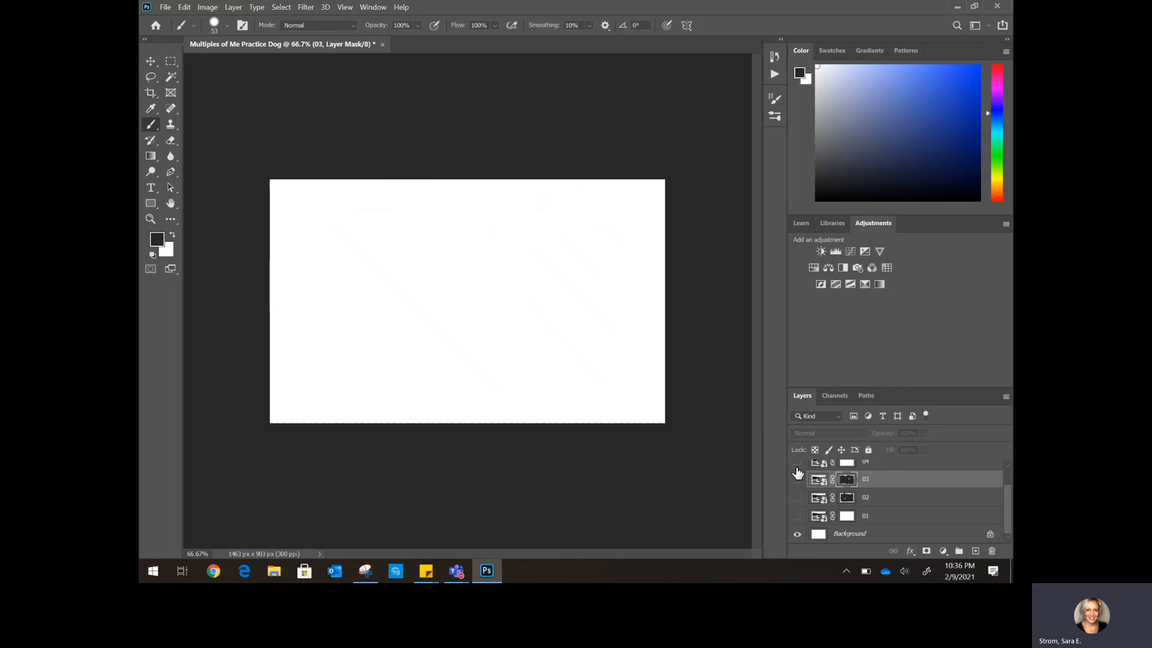
click(797, 465)
scroll(887, 489, up, 1)
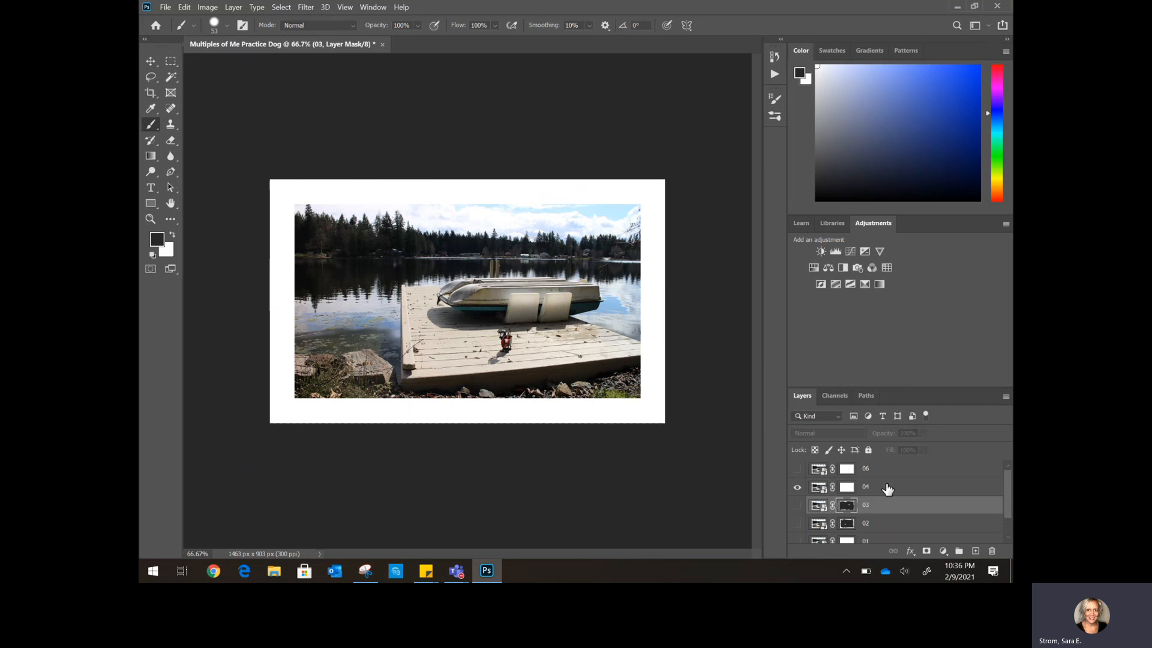
click(887, 488)
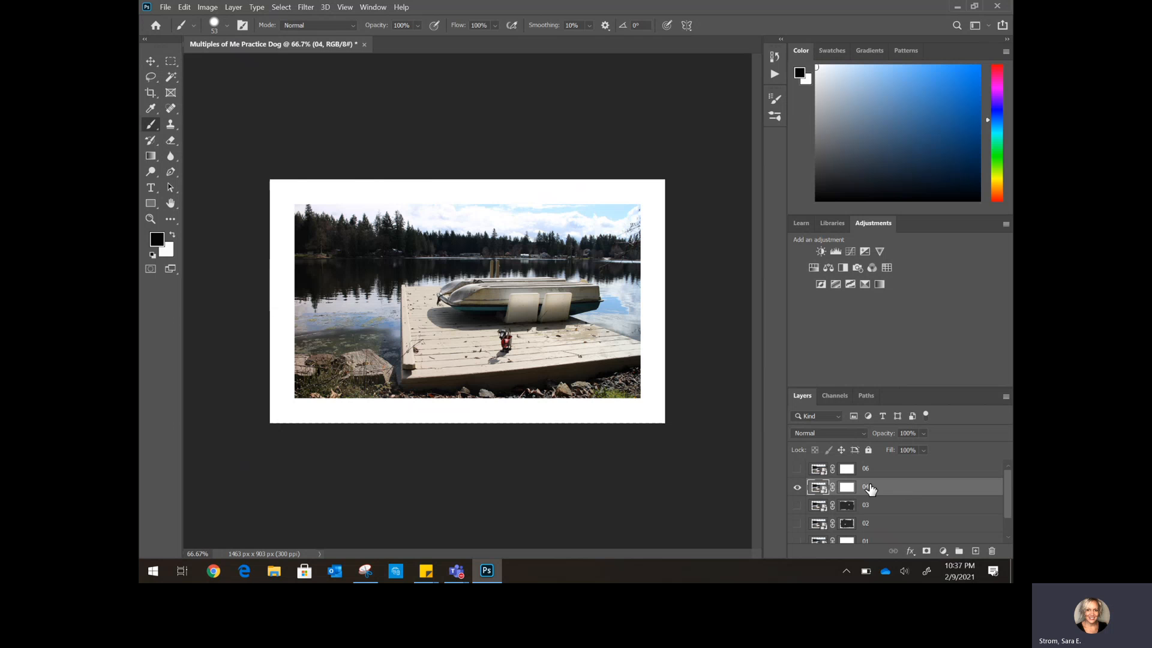
click(845, 489)
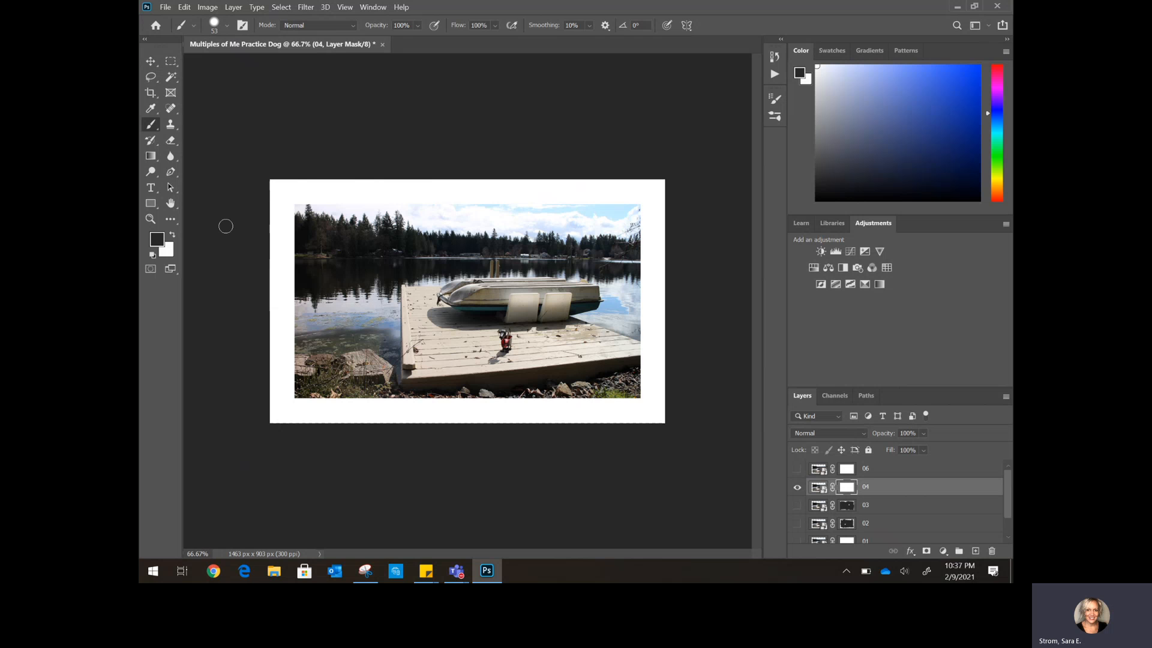
- Set the brush to 193 px and mask out photo 04 except for an area around the dog on the dock
click(225, 26)
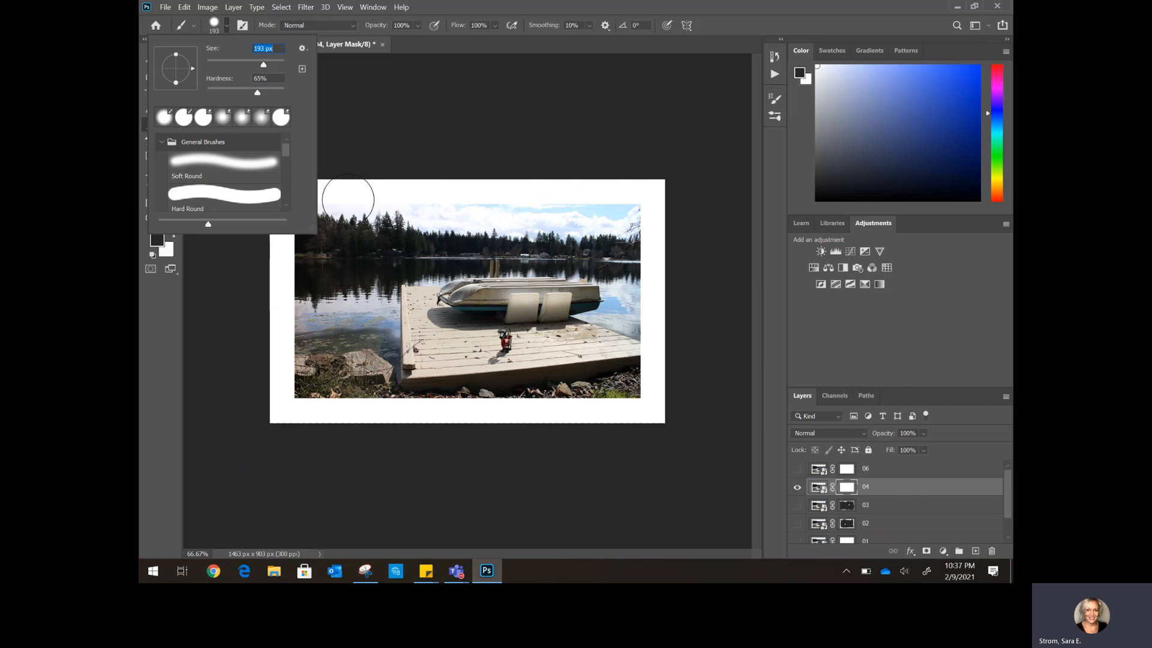
click(351, 206)
mouse_move(314, 201)
mouse_down()
mouse_move(351, 221)
mouse_move(454, 195)
mouse_move(369, 249)
mouse_move(447, 213)
mouse_move(364, 319)
mouse_move(330, 321)
mouse_move(354, 265)
mouse_move(325, 257)
mouse_move(291, 272)
mouse_move(293, 373)
mouse_move(303, 361)
mouse_move(313, 398)
mouse_move(361, 352)
mouse_move(362, 392)
mouse_move(394, 331)
mouse_move(400, 340)
mouse_move(413, 273)
mouse_move(506, 227)
mouse_move(462, 230)
mouse_move(540, 209)
mouse_move(651, 213)
mouse_move(620, 252)
mouse_move(629, 326)
mouse_move(638, 238)
mouse_move(632, 395)
mouse_move(619, 310)
mouse_move(592, 392)
mouse_move(615, 328)
mouse_move(546, 397)
mouse_move(477, 409)
mouse_move(377, 385)
mouse_move(438, 365)
mouse_move(458, 285)
mouse_move(500, 249)
mouse_move(556, 227)
mouse_move(518, 269)
mouse_move(565, 313)
mouse_move(574, 277)
mouse_move(595, 259)
mouse_move(583, 288)
mouse_up()
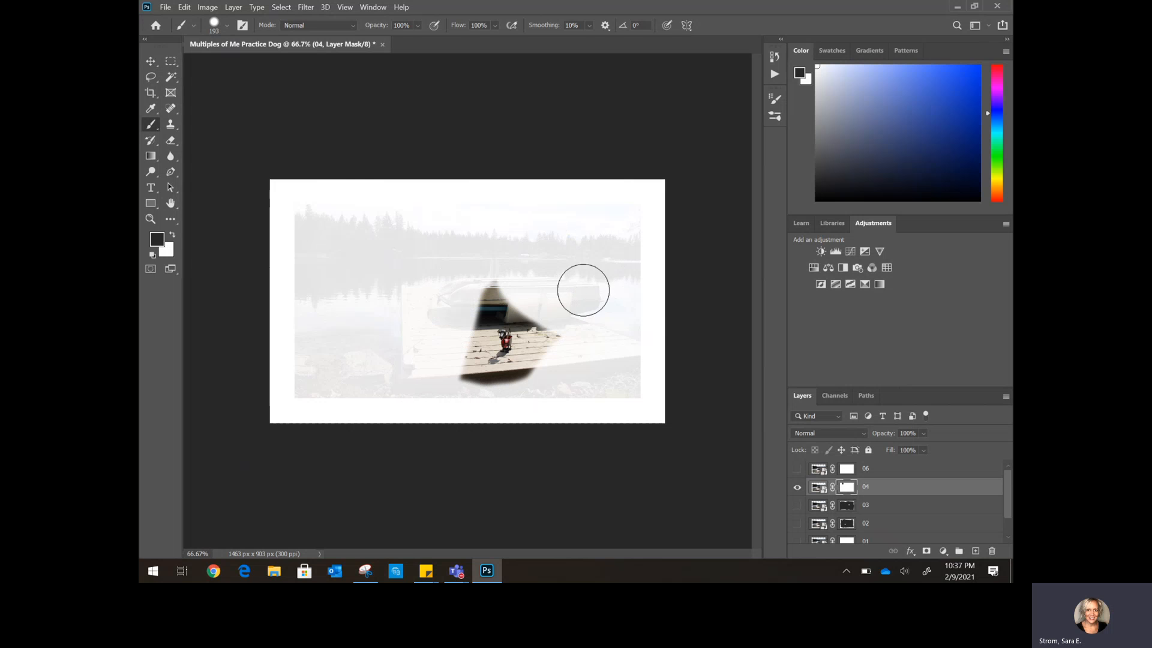
- Paint white on layer 04's mask to restore the trees and water in the photo's upper-left corner
click(173, 235)
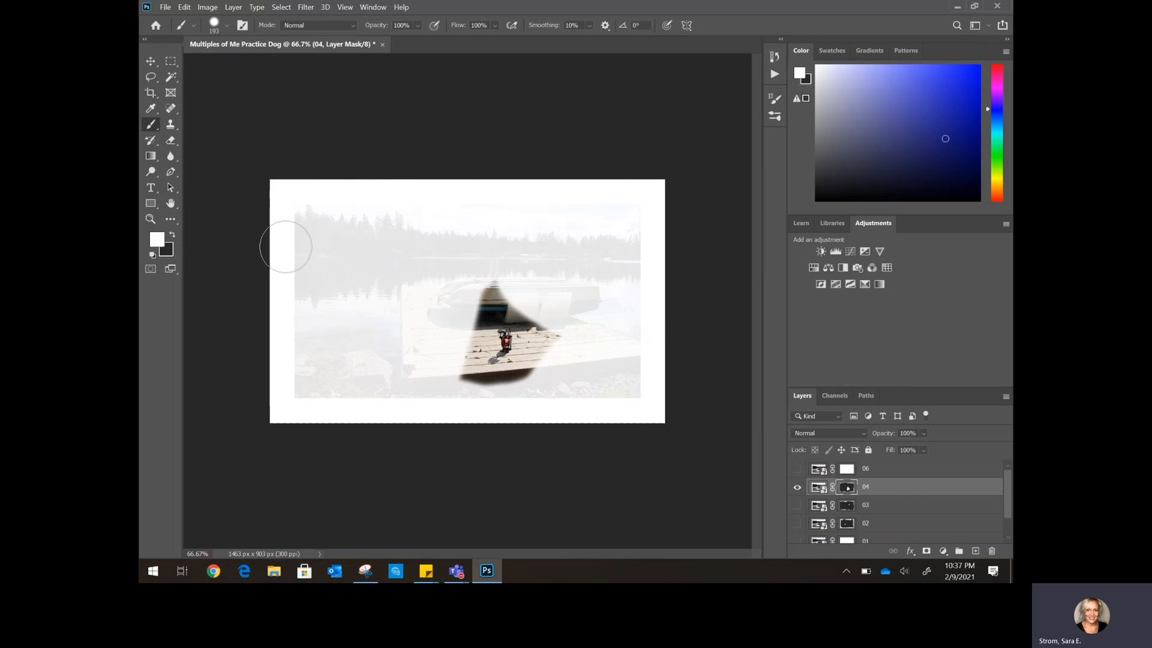
mouse_move(283, 244)
mouse_down()
mouse_move(306, 240)
mouse_move(283, 238)
mouse_up()
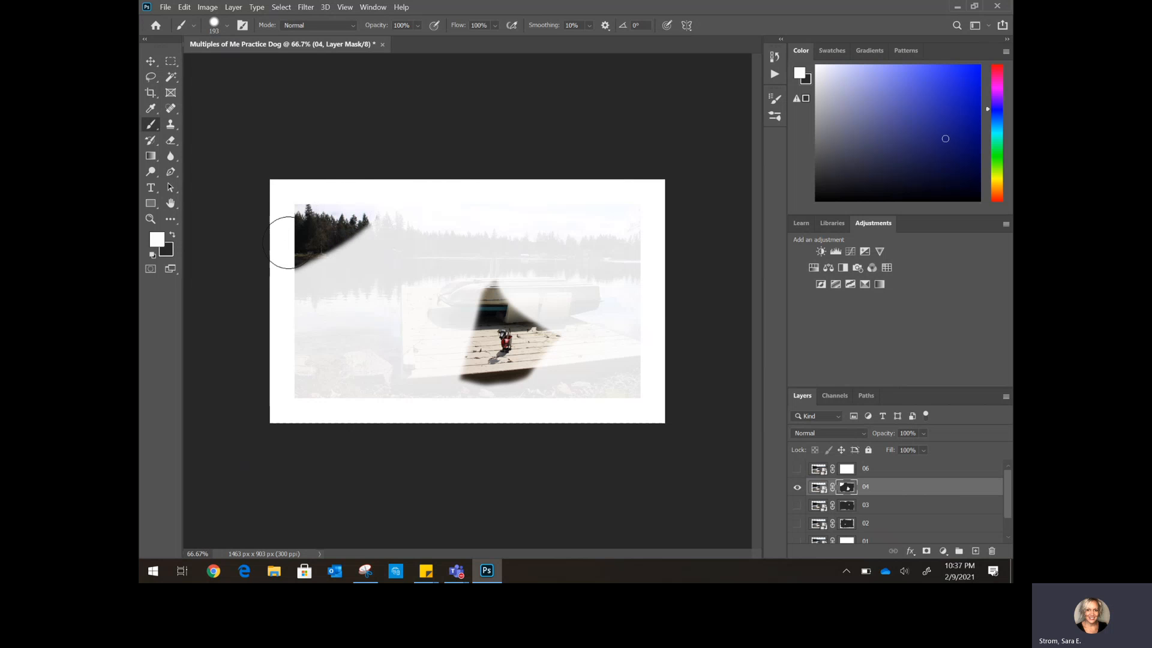
mouse_move(288, 243)
mouse_down()
mouse_move(290, 270)
mouse_move(329, 218)
mouse_move(385, 187)
mouse_up()
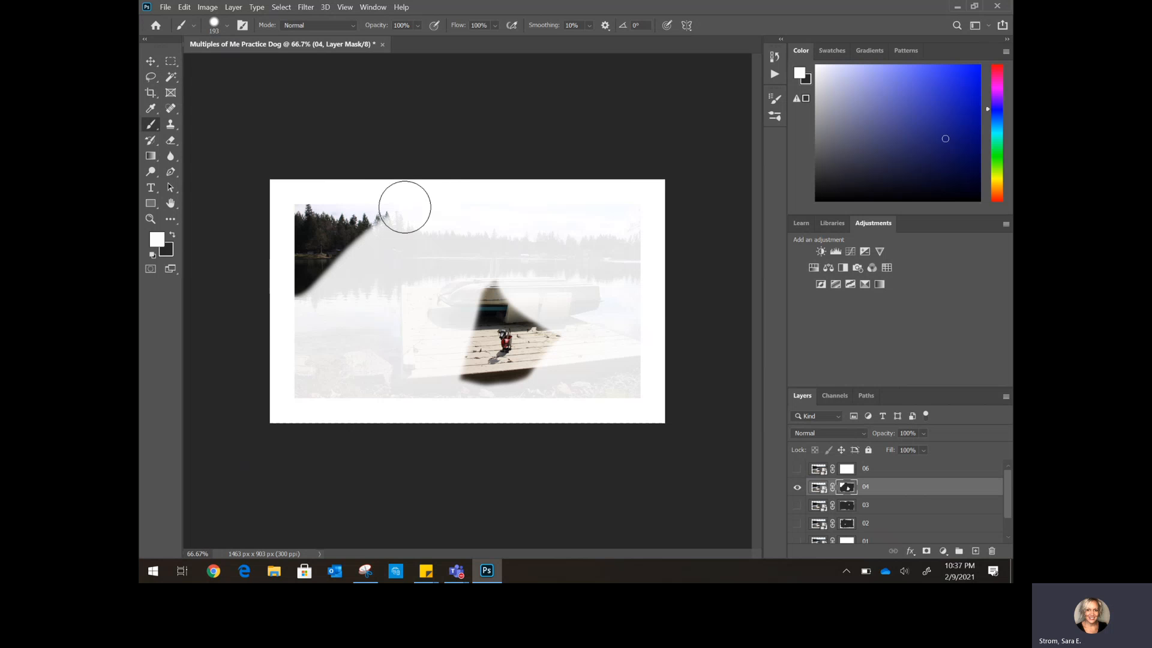
mouse_move(403, 206)
mouse_down()
mouse_move(287, 306)
mouse_move(287, 324)
mouse_up()
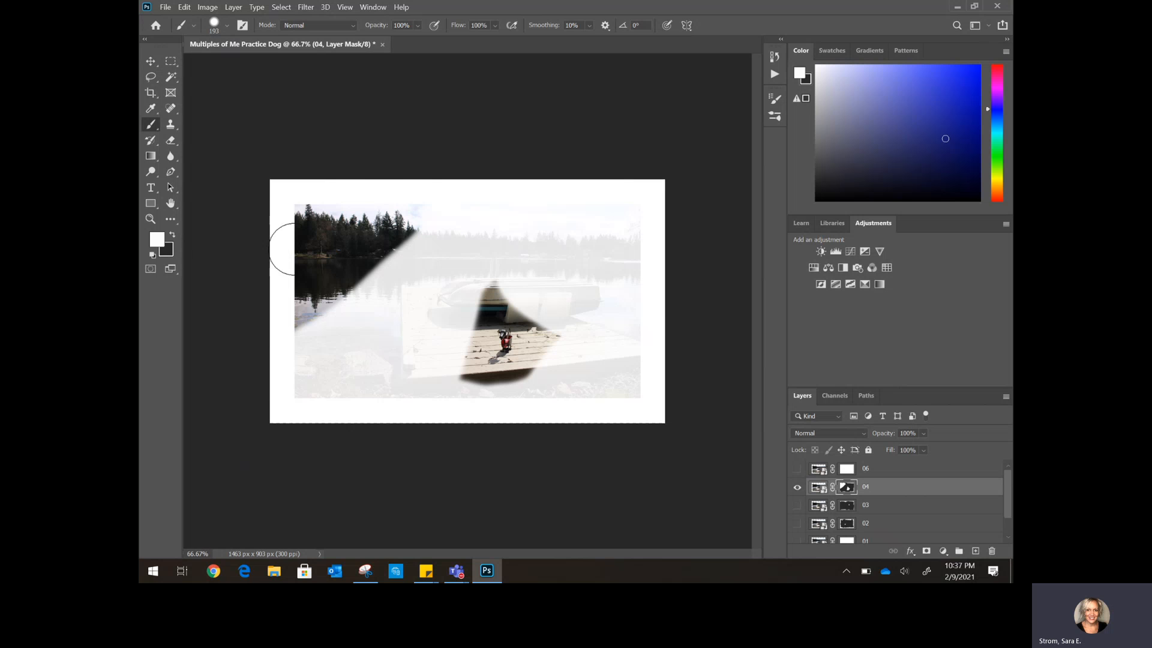
- Mask out the restored corner with black again and trim layer 04's mask closely around the dog with a brush of about 59 px
key(x)
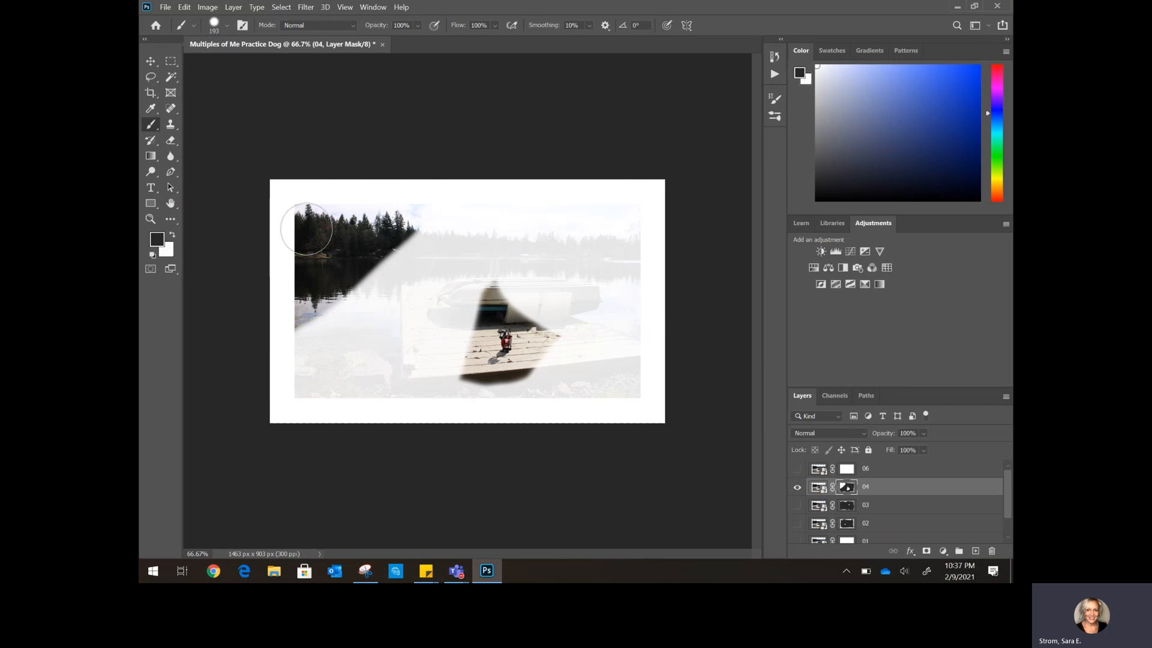
mouse_move(306, 229)
mouse_down()
mouse_move(280, 233)
mouse_move(338, 234)
mouse_move(271, 306)
mouse_move(283, 325)
mouse_move(437, 186)
mouse_move(467, 287)
mouse_move(542, 298)
mouse_move(552, 316)
mouse_move(554, 342)
mouse_move(459, 381)
mouse_move(459, 337)
mouse_up()
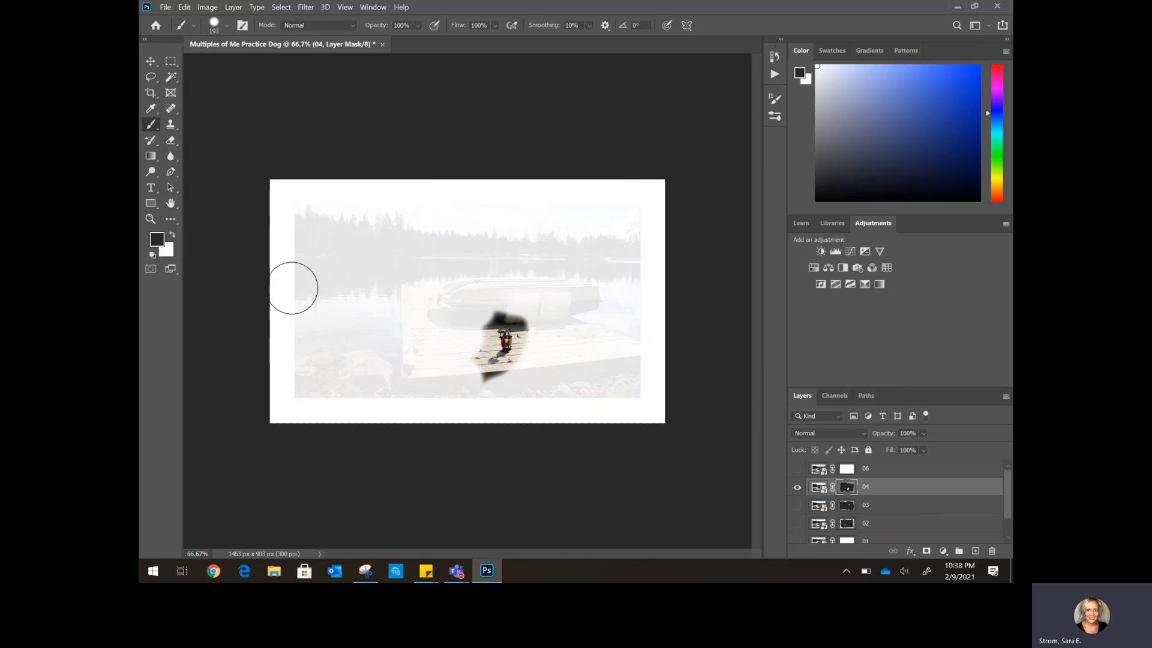
click(227, 26)
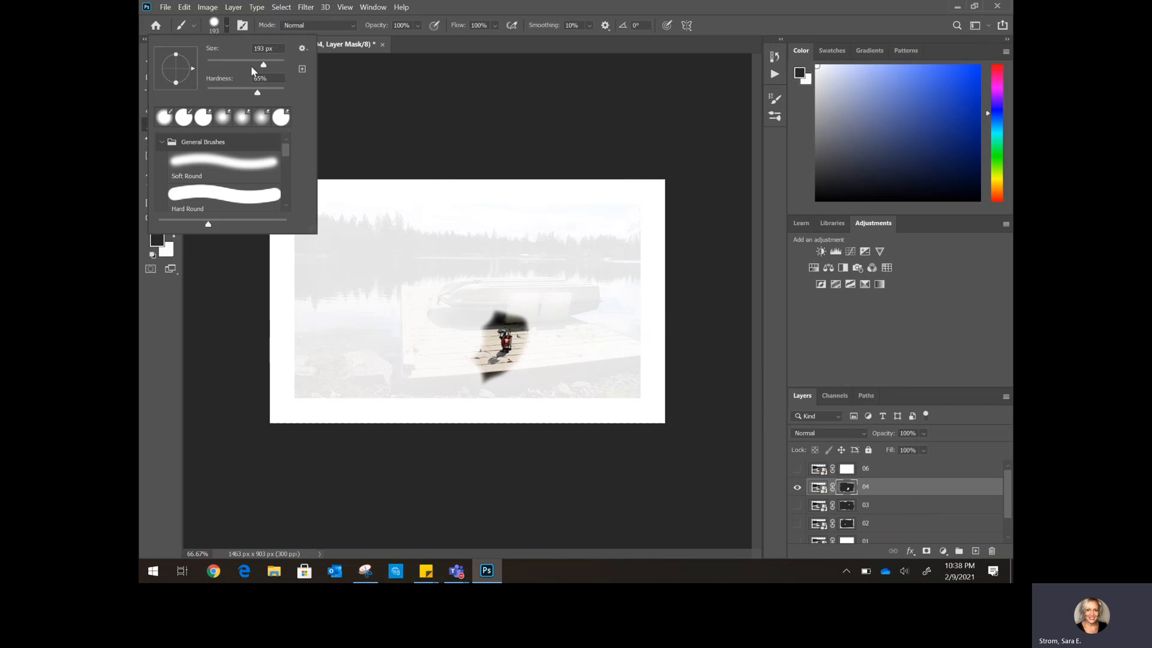
drag(263, 68, 230, 66)
click(497, 308)
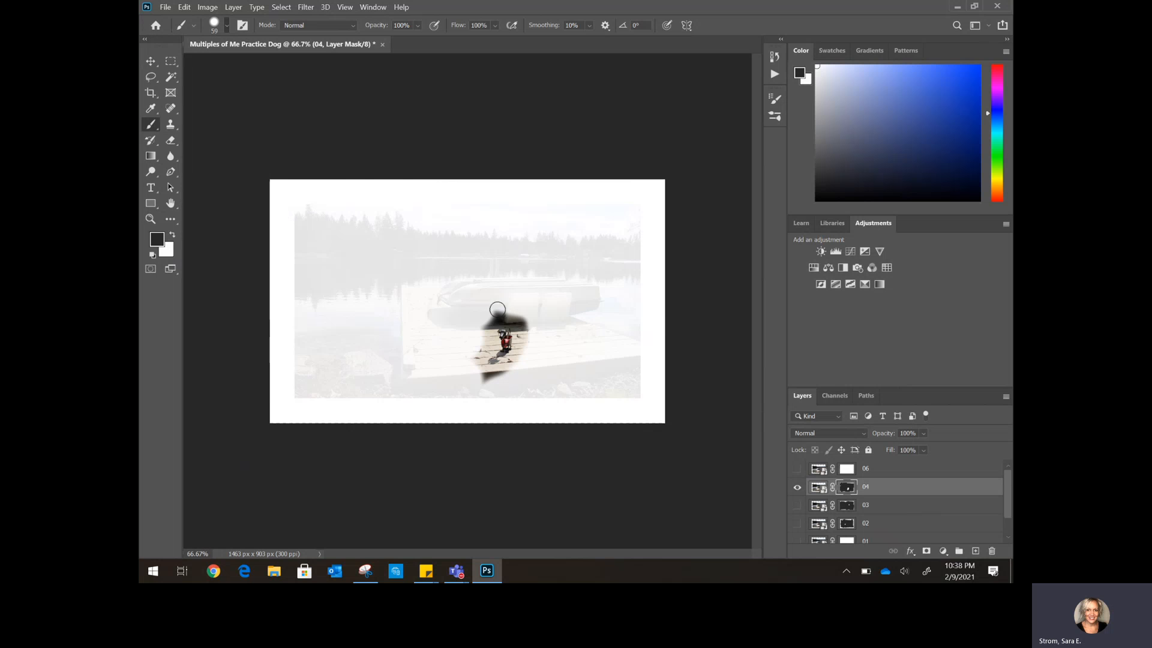
mouse_move(498, 308)
mouse_down()
mouse_move(525, 324)
mouse_move(520, 355)
mouse_move(497, 379)
mouse_move(478, 368)
mouse_move(484, 319)
mouse_move(504, 316)
mouse_move(519, 316)
mouse_move(524, 334)
mouse_move(514, 368)
mouse_up()
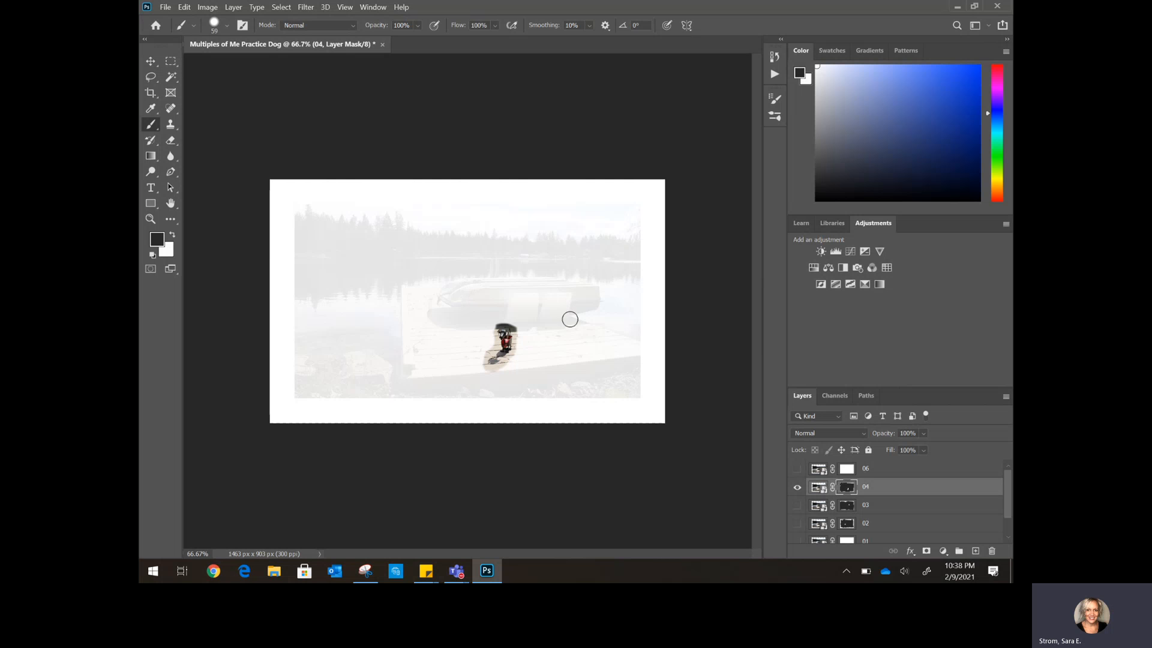
- Show layers 03, 02 and 01 again to check how the dog from layer 04 blends in
click(798, 505)
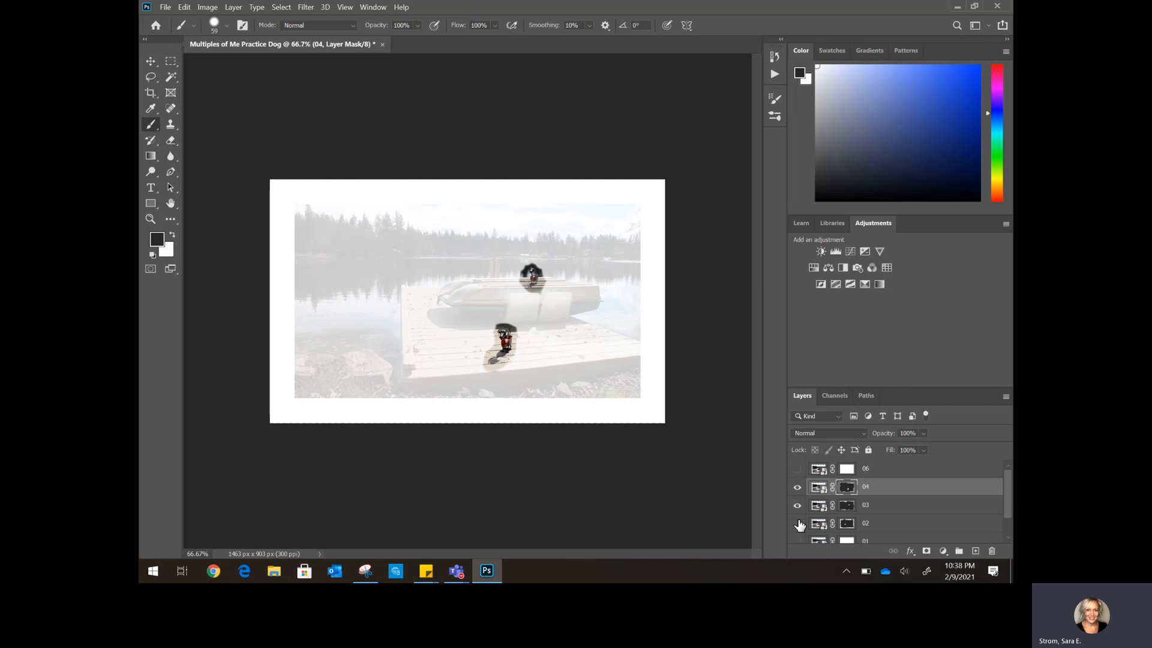
click(798, 523)
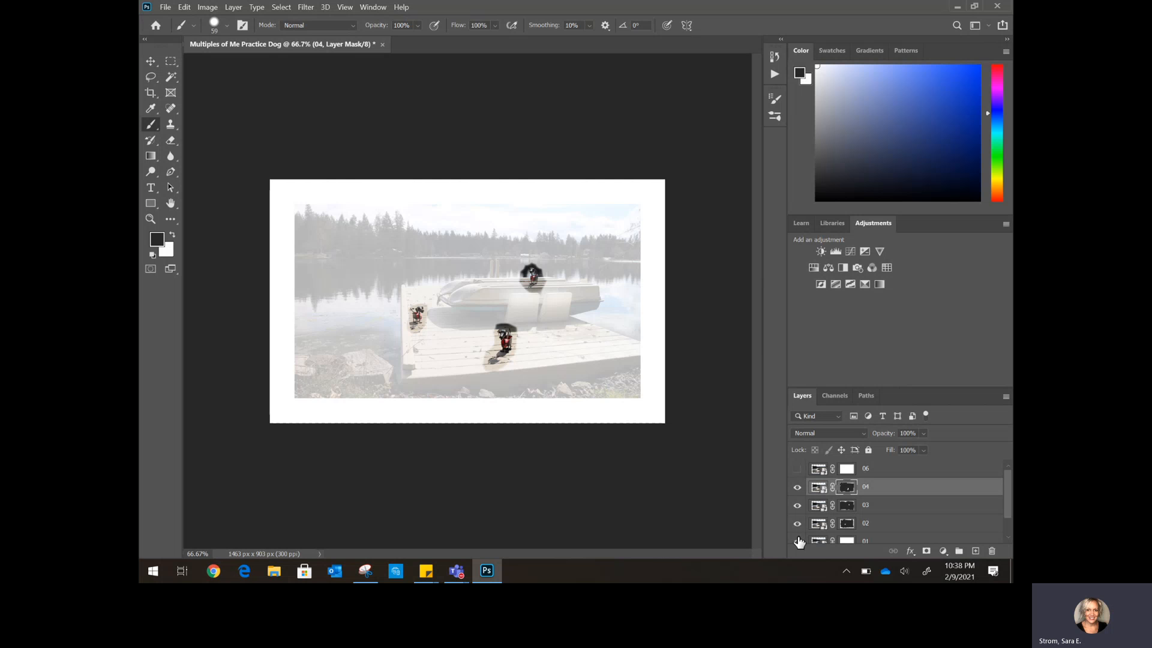
click(798, 540)
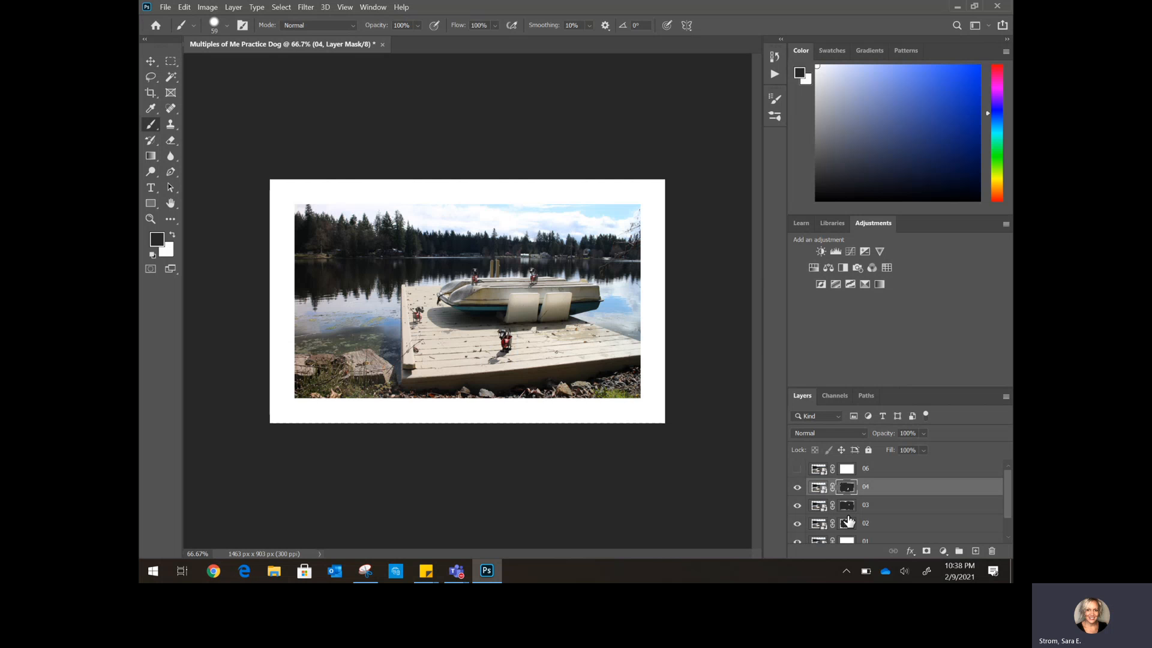
scroll(849, 522, down, 2)
scroll(849, 521, up, 2)
- Show layer 06, hide layers 04, 03, 02 and 01, and make layer 06's mask the active target
click(797, 470)
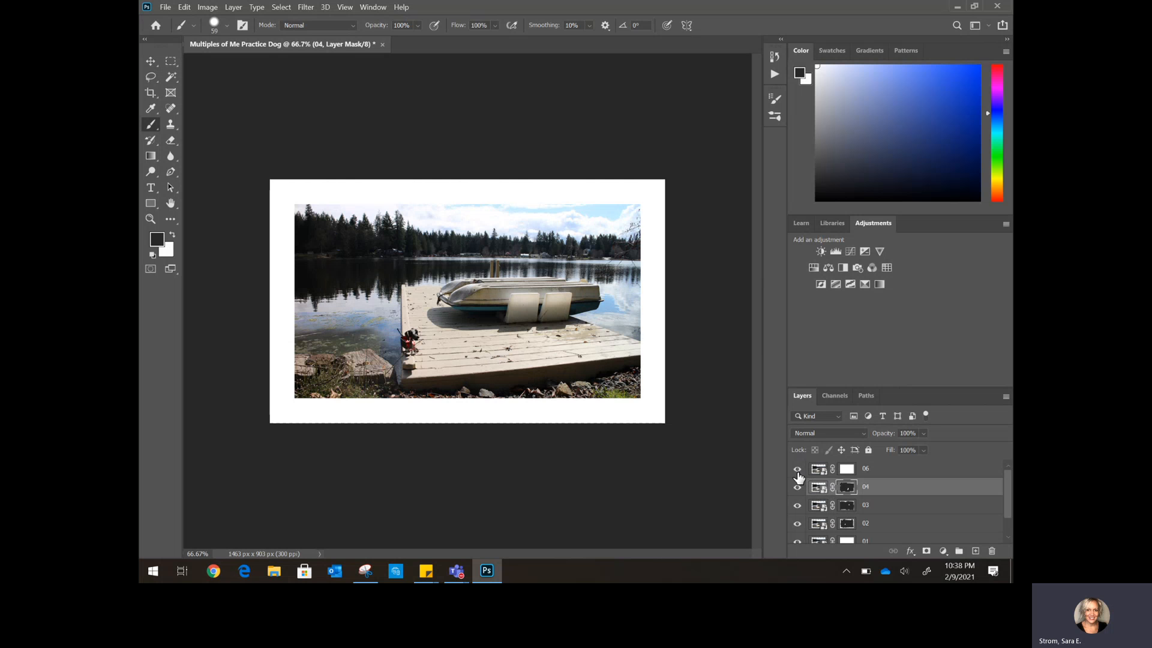
click(797, 487)
drag(798, 509, 797, 526)
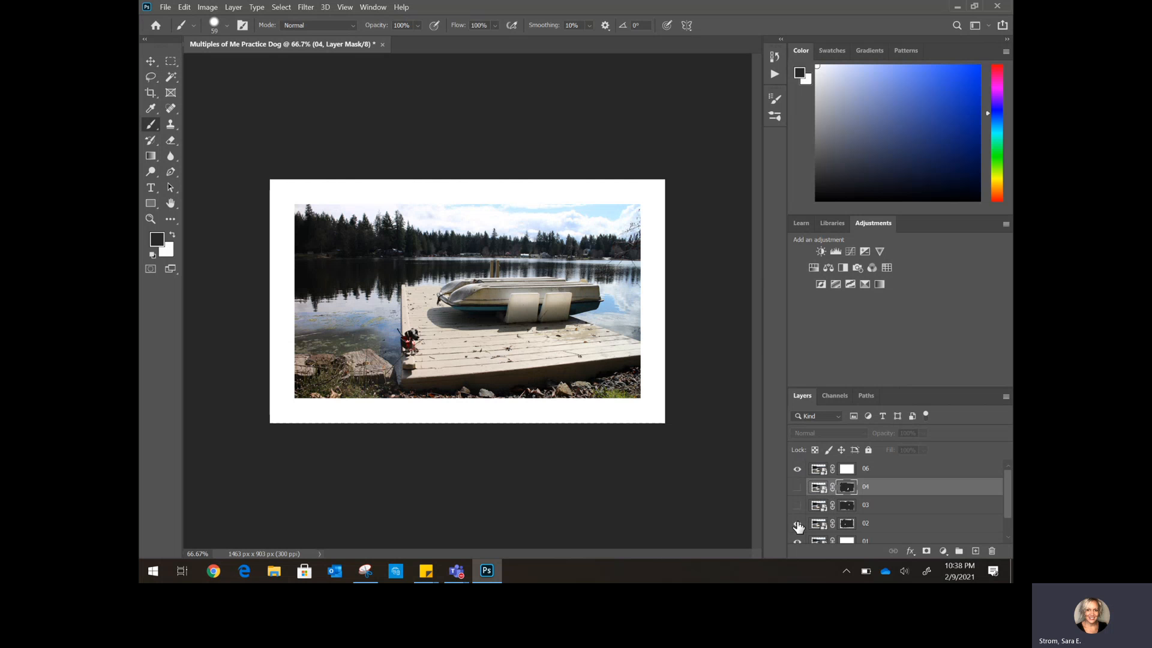
scroll(828, 517, down, 1)
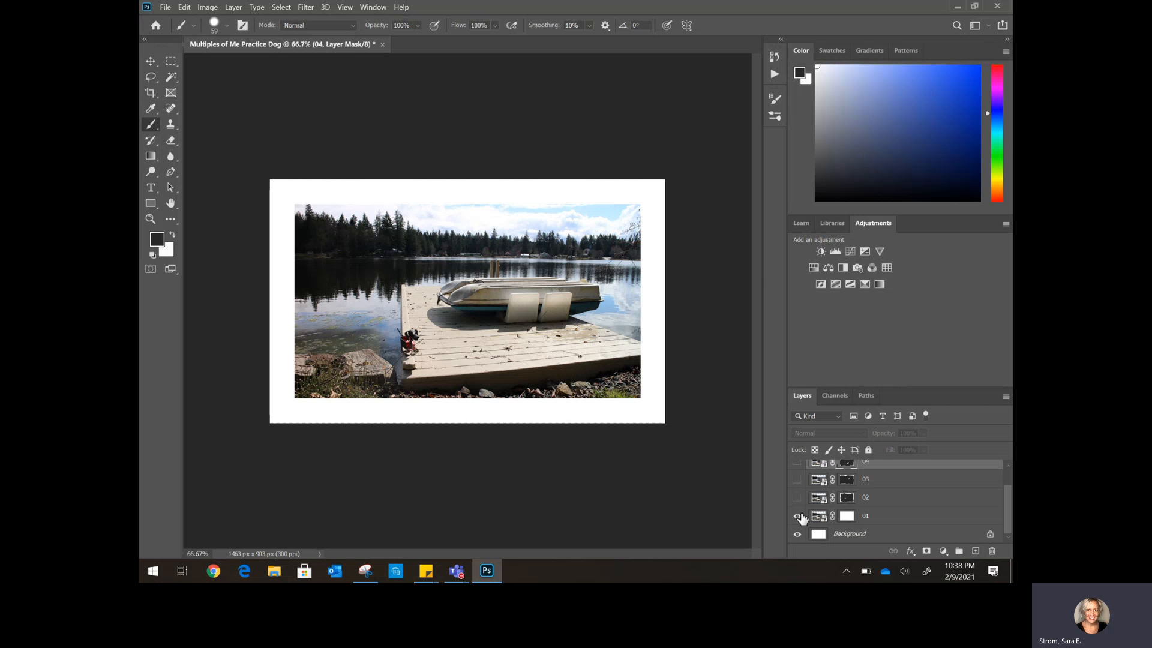
scroll(858, 508, up, 1)
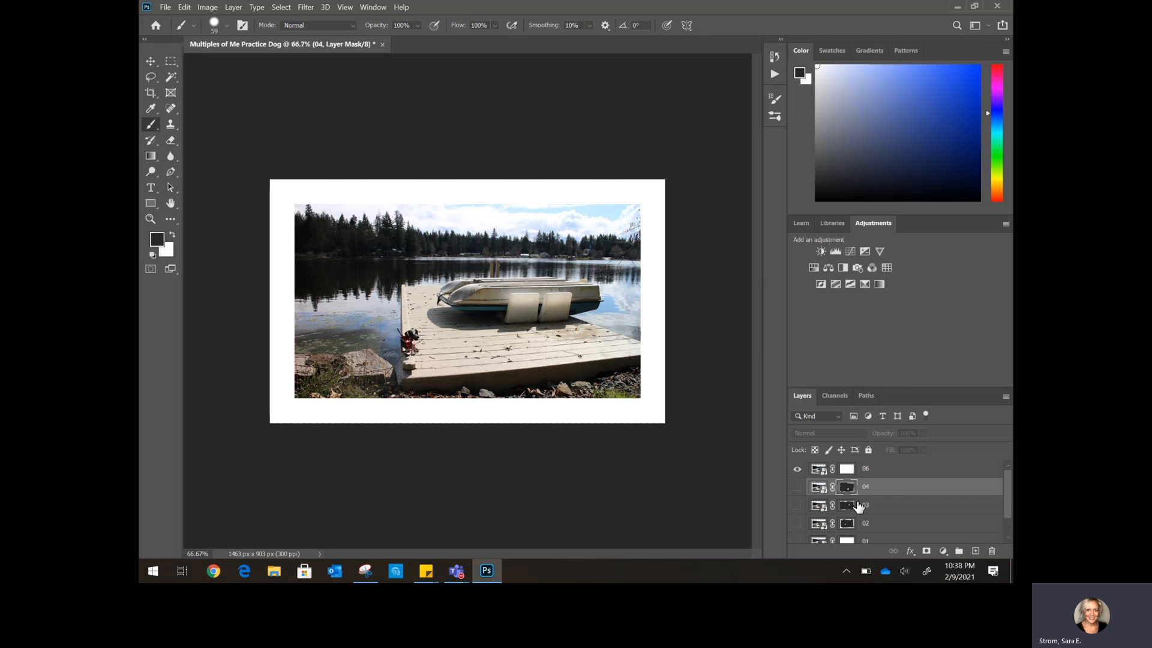
click(905, 473)
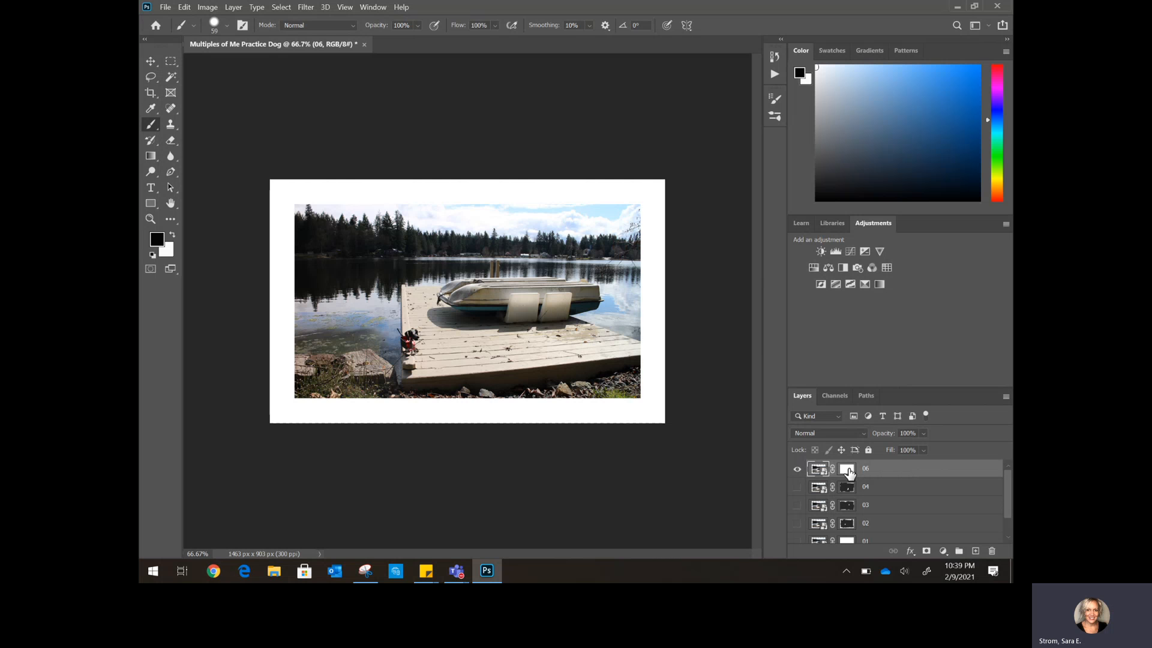
click(846, 470)
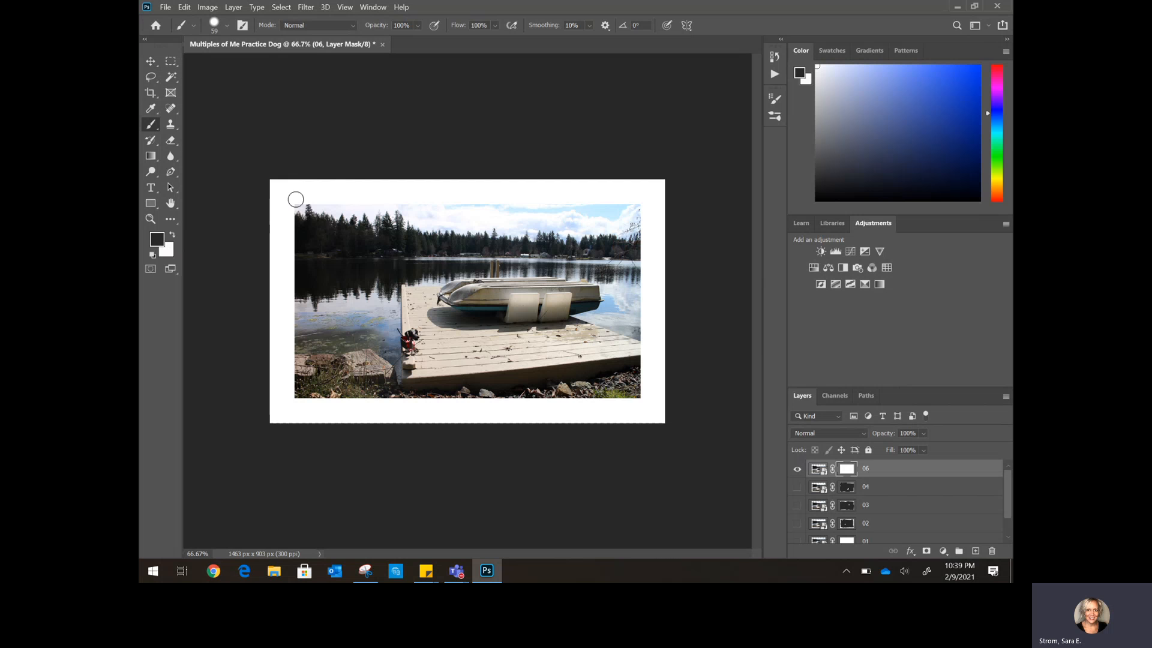
- Set a hard-edged 177 px brush and mask out photo 06 except for an area around the dog at the dock's edge
click(227, 26)
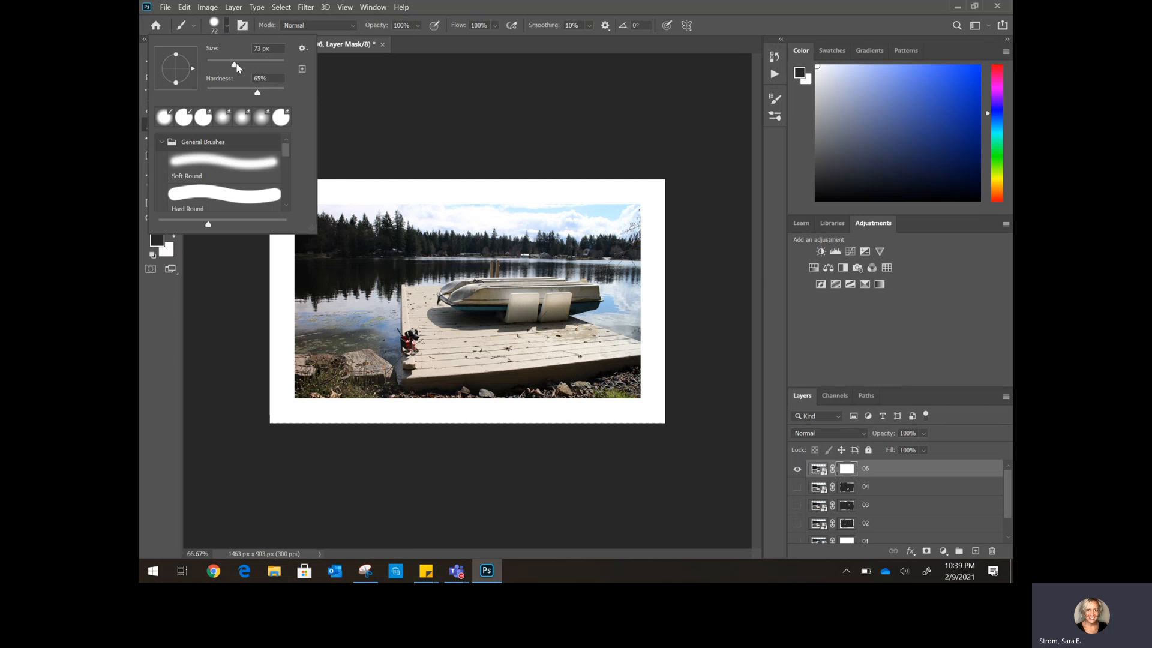
drag(236, 64, 254, 64)
drag(258, 96, 292, 96)
click(347, 210)
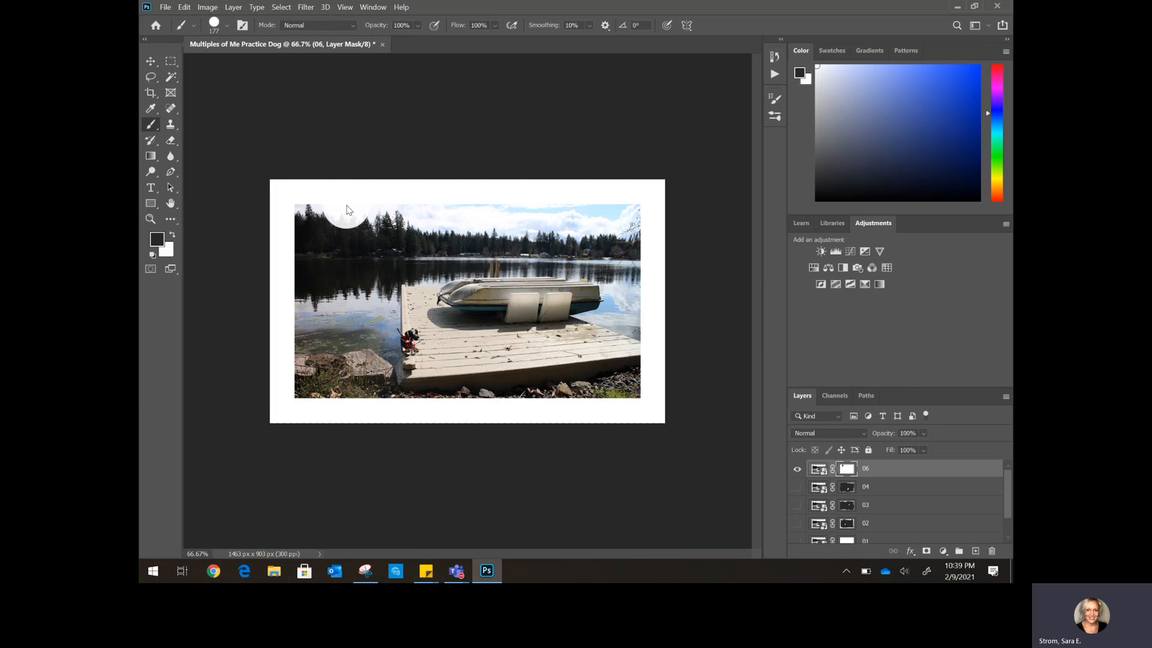
mouse_move(346, 210)
mouse_down()
mouse_move(287, 214)
mouse_move(368, 204)
mouse_move(336, 219)
mouse_move(653, 211)
mouse_move(634, 258)
mouse_move(631, 404)
mouse_move(597, 228)
mouse_move(586, 399)
mouse_move(569, 359)
mouse_move(558, 234)
mouse_move(536, 256)
mouse_move(544, 429)
mouse_move(560, 413)
mouse_move(551, 394)
mouse_move(514, 378)
mouse_move(495, 243)
mouse_move(470, 240)
mouse_move(292, 255)
mouse_move(309, 352)
mouse_move(305, 409)
mouse_move(344, 265)
mouse_move(346, 293)
mouse_move(491, 275)
mouse_move(445, 302)
mouse_move(471, 402)
mouse_move(491, 394)
mouse_move(479, 316)
mouse_move(440, 386)
mouse_move(365, 396)
mouse_move(344, 386)
mouse_move(344, 334)
mouse_move(360, 308)
mouse_move(427, 292)
mouse_up()
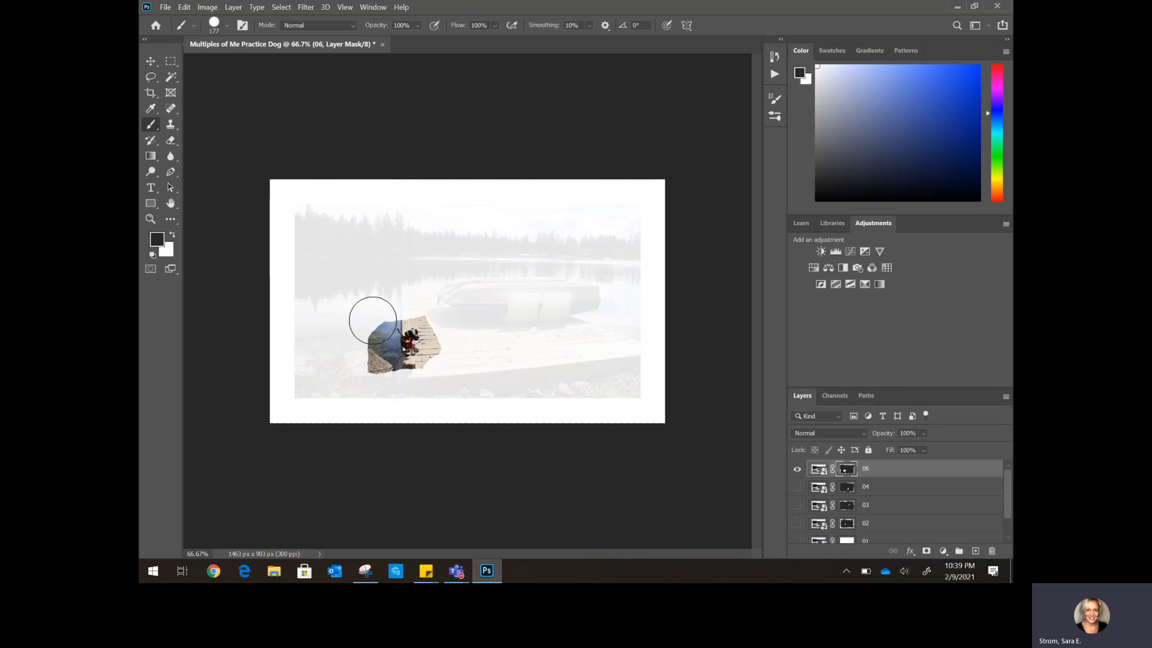
mouse_move(373, 321)
mouse_down()
mouse_move(380, 370)
mouse_move(426, 382)
mouse_move(459, 363)
mouse_move(448, 314)
mouse_move(422, 295)
mouse_move(368, 309)
mouse_move(373, 338)
mouse_up()
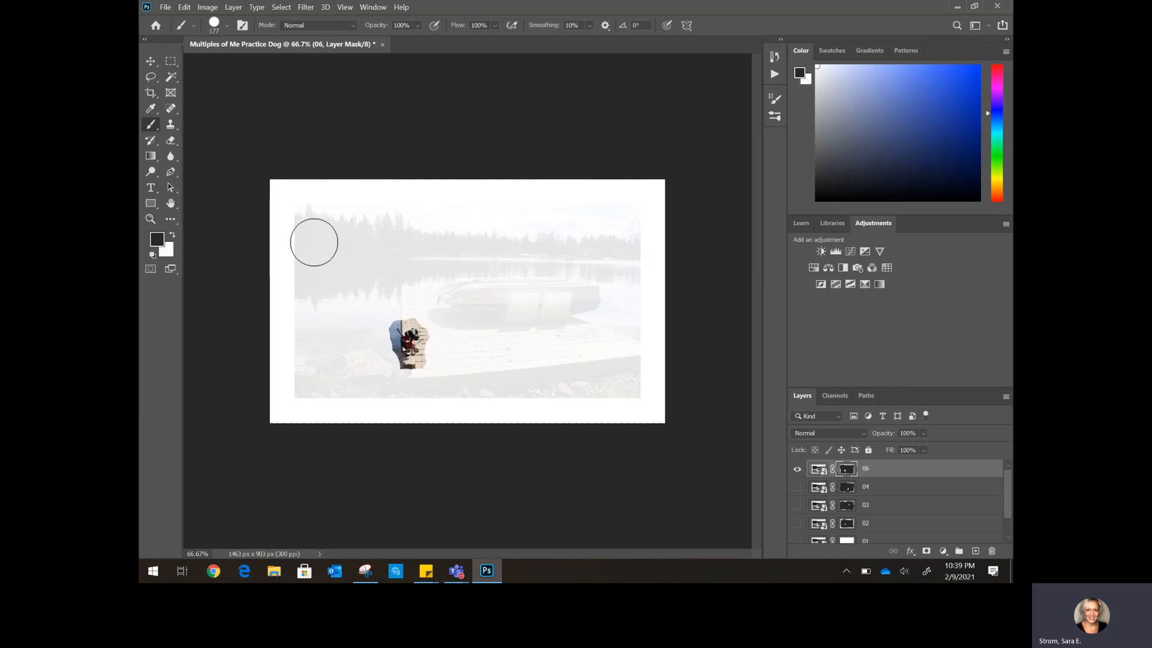
- Reduce the brush to 65 px with a softer edge and trim layer 06's mask closer around the dog
click(227, 27)
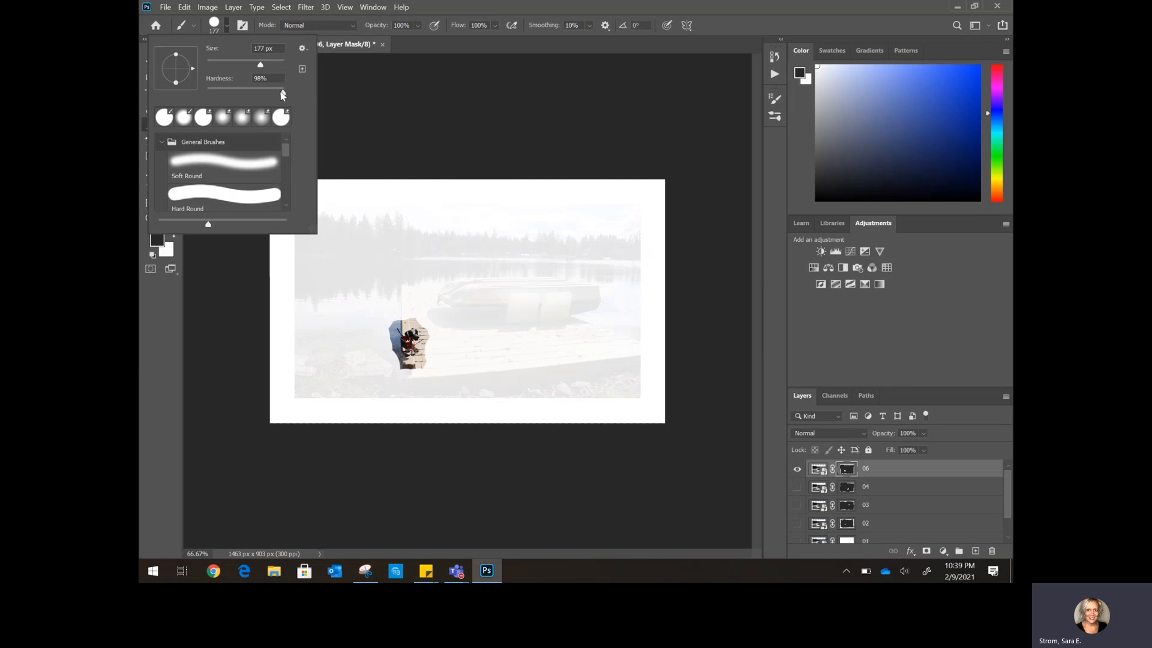
mouse_move(282, 93)
mouse_down()
mouse_move(252, 93)
mouse_move(233, 62)
mouse_up()
drag(384, 331, 388, 354)
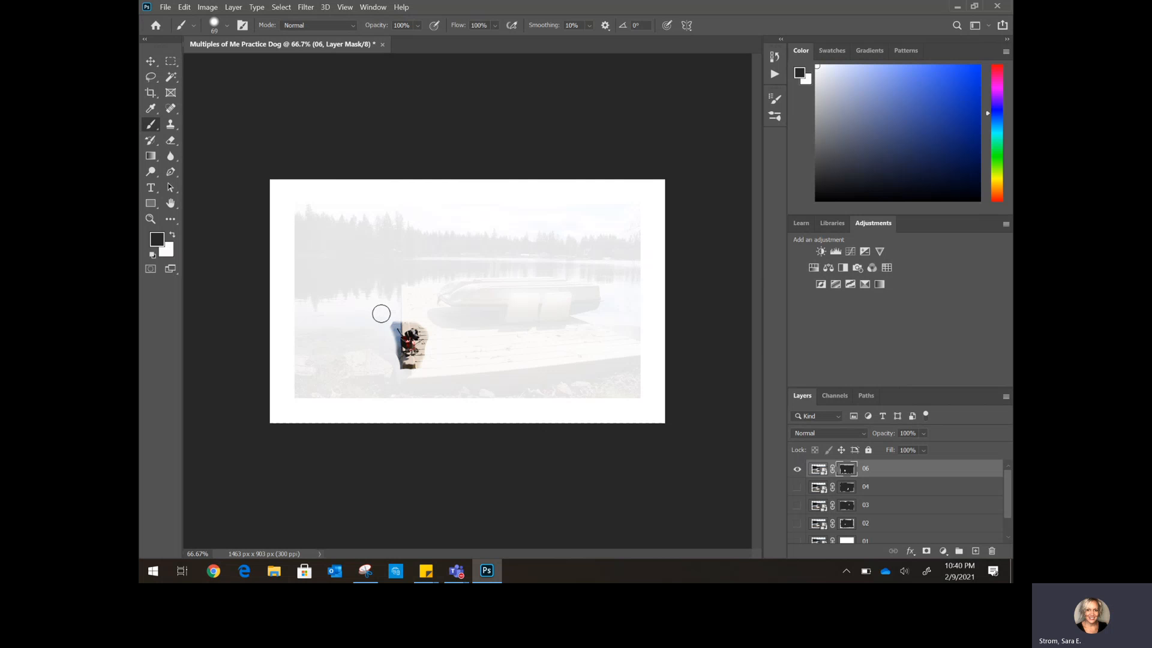
- Show layers 04, 03, 02 and 01 again so the dogs from all photos appear together over the base photo
right_click(859, 472)
click(907, 498)
click(797, 487)
click(797, 505)
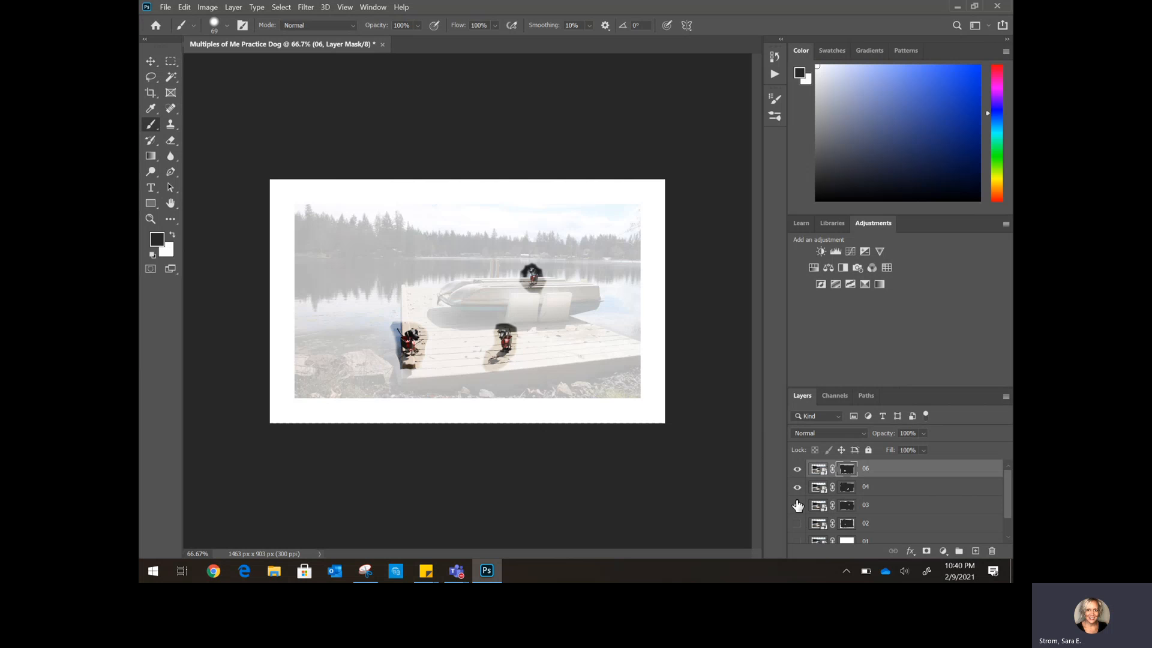
click(797, 524)
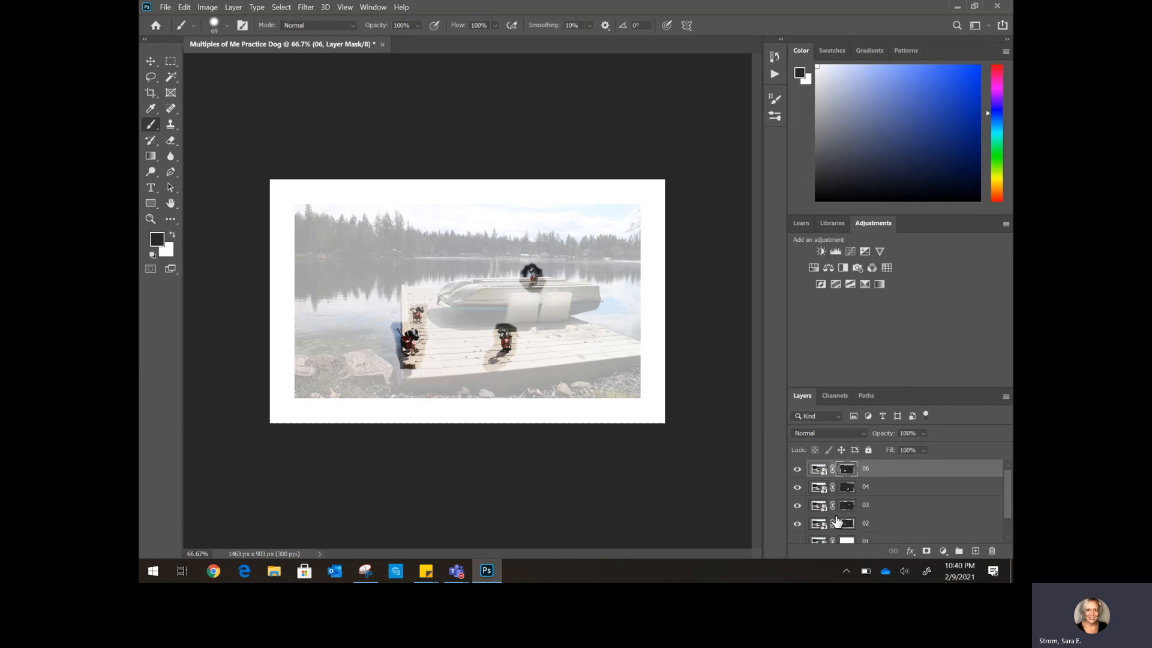
scroll(799, 522, down, 1)
click(797, 517)
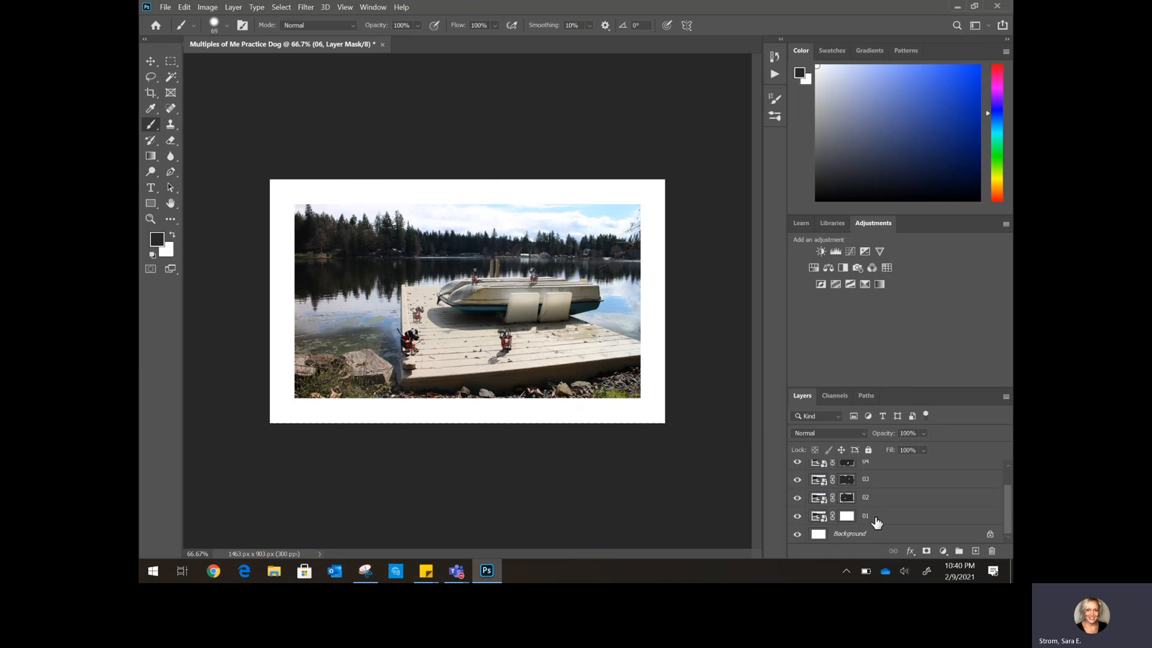
scroll(876, 522, up, 1)
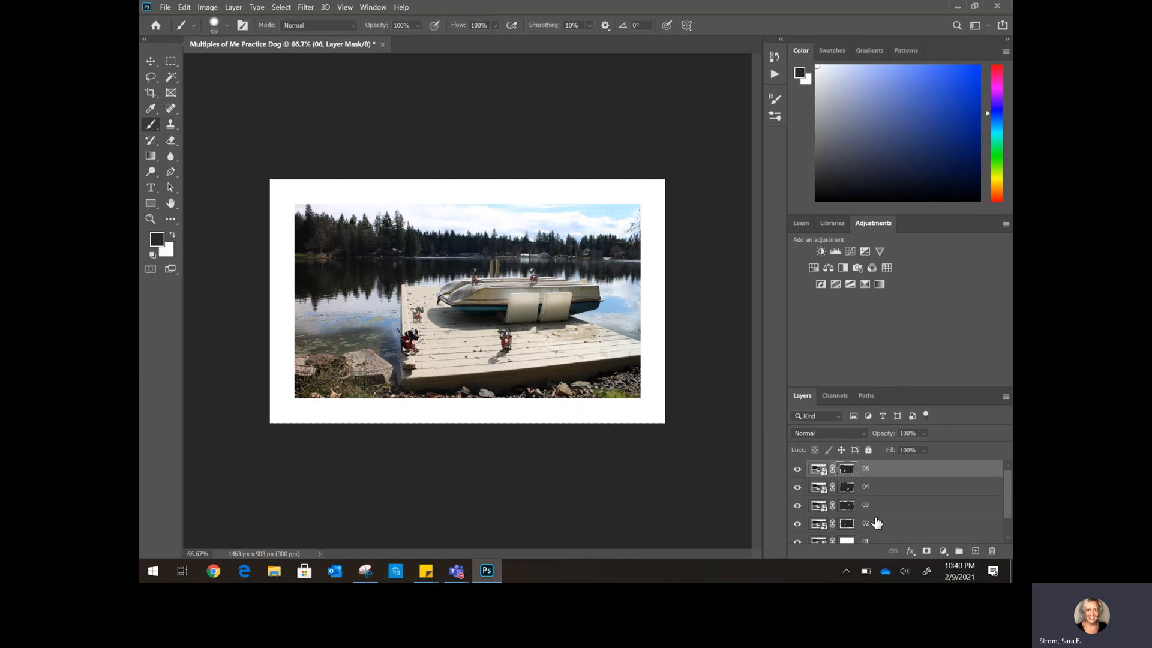
- Toggle layers 01 and 02 off and back on to check what each contributes to the composite
scroll(873, 510, down, 1)
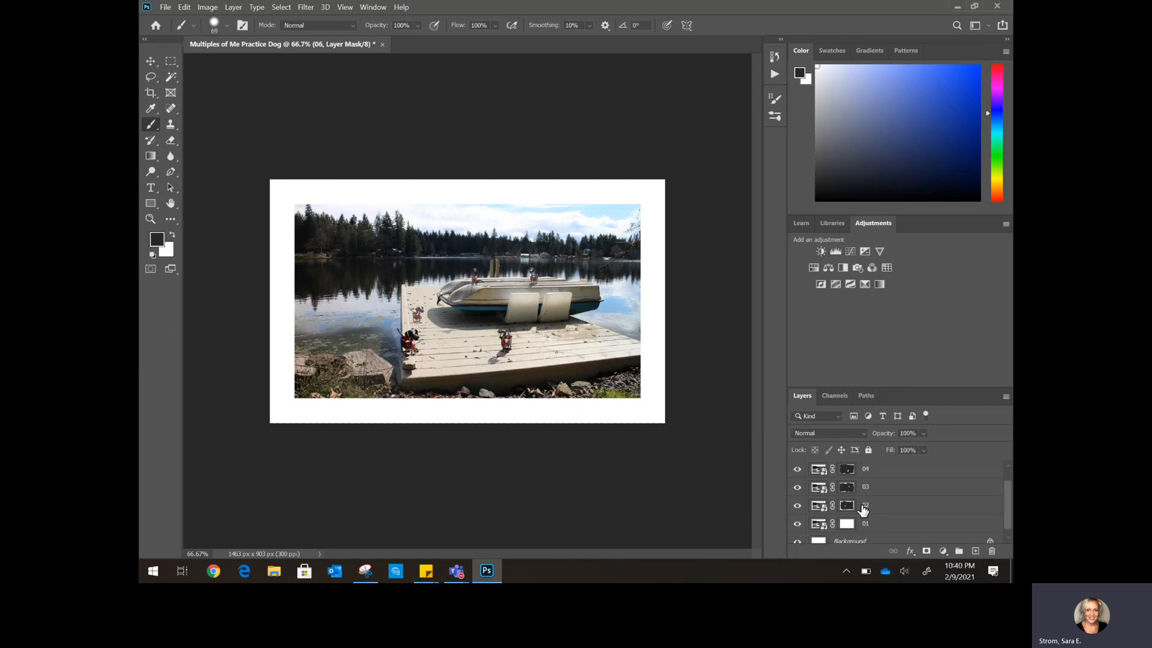
click(798, 525)
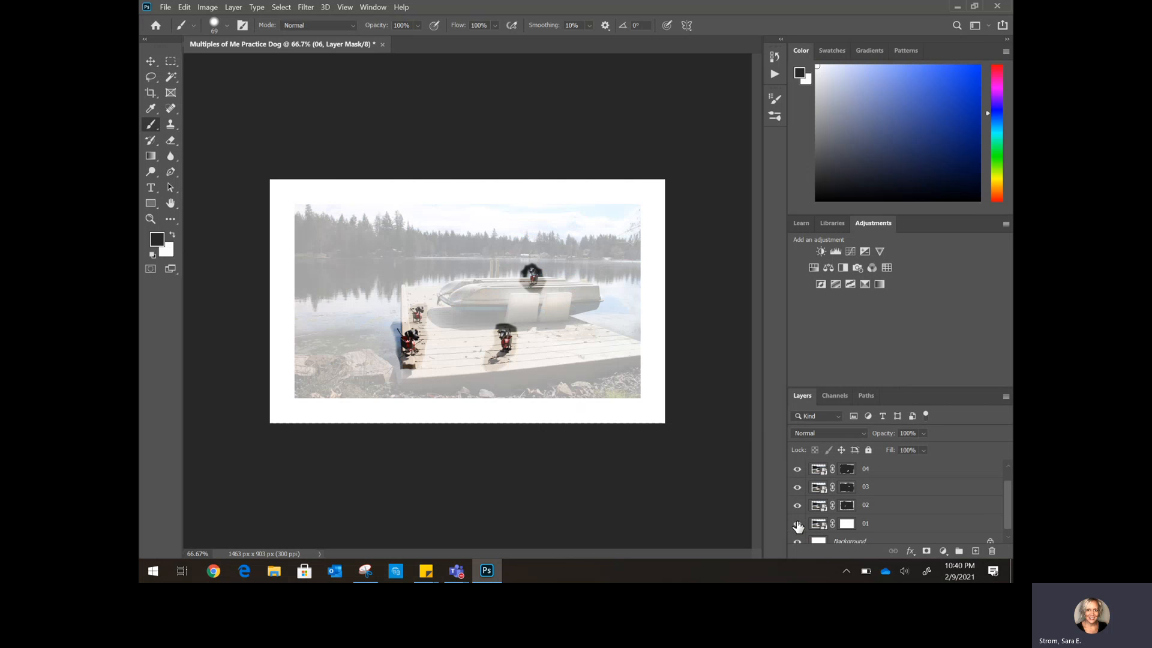
click(797, 525)
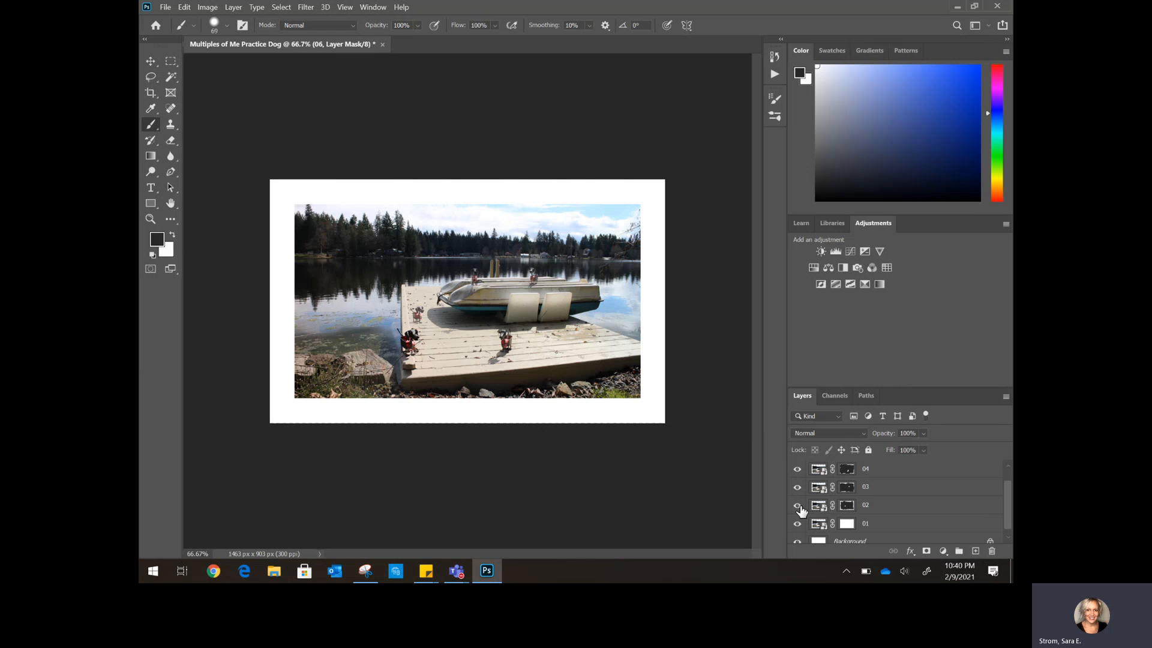
click(800, 507)
click(799, 507)
- Make layer 02's mask the active target and hide layers 01, 03 and 04
click(892, 505)
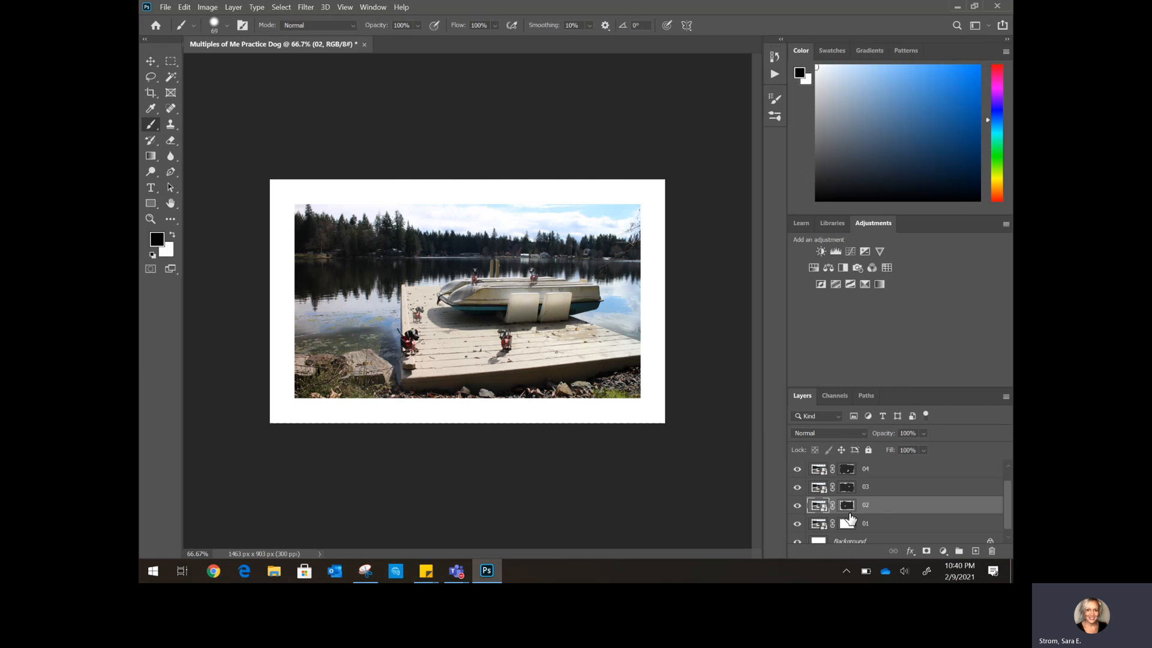
click(846, 507)
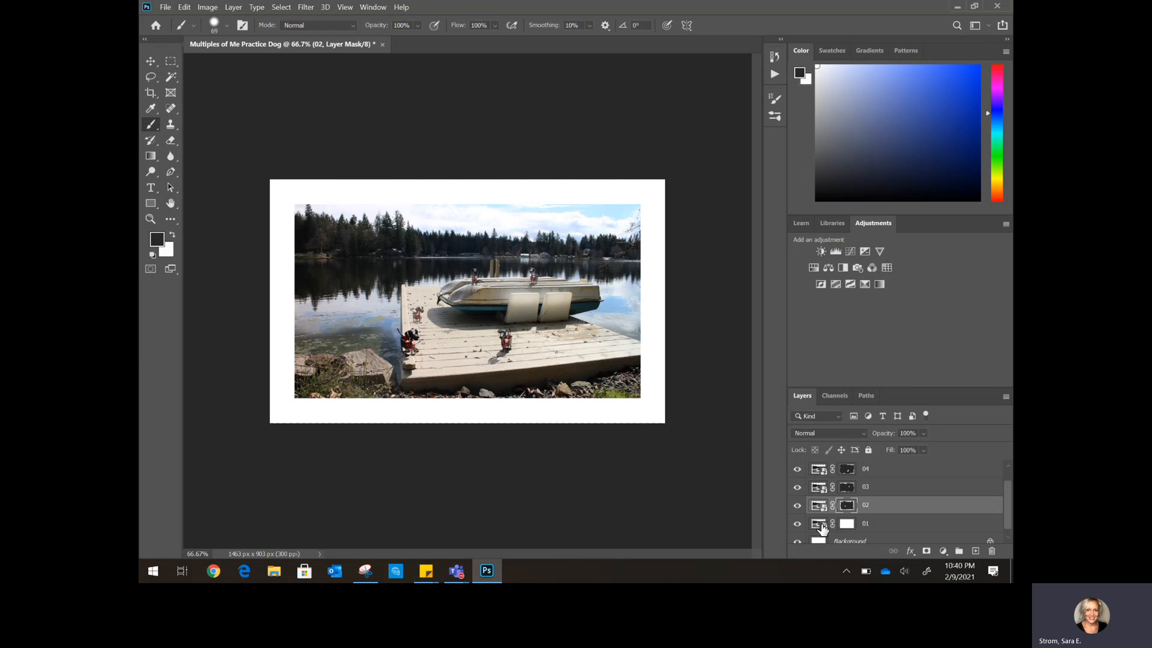
click(797, 525)
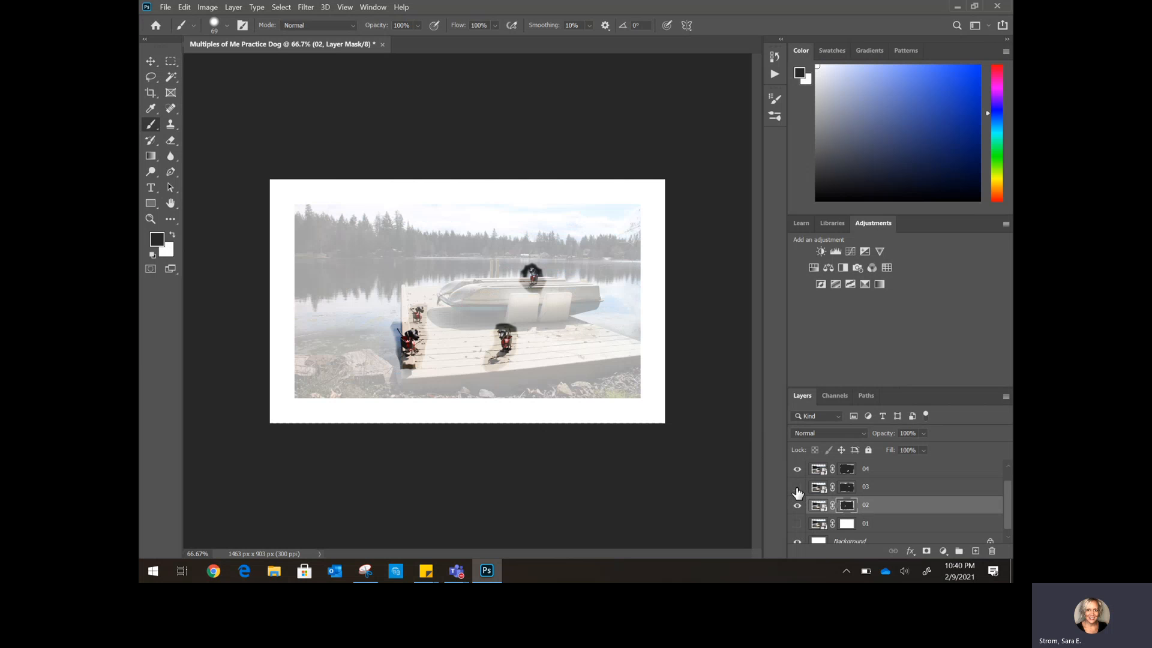
click(797, 489)
click(797, 474)
scroll(797, 475, up, 1)
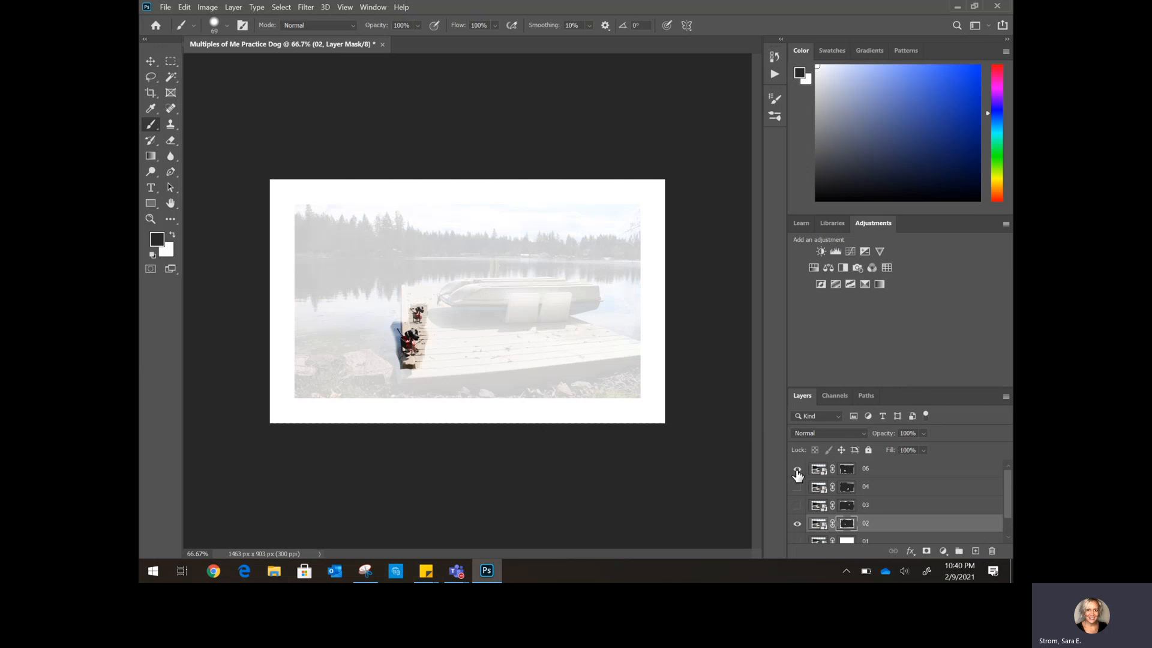
right_click(796, 471)
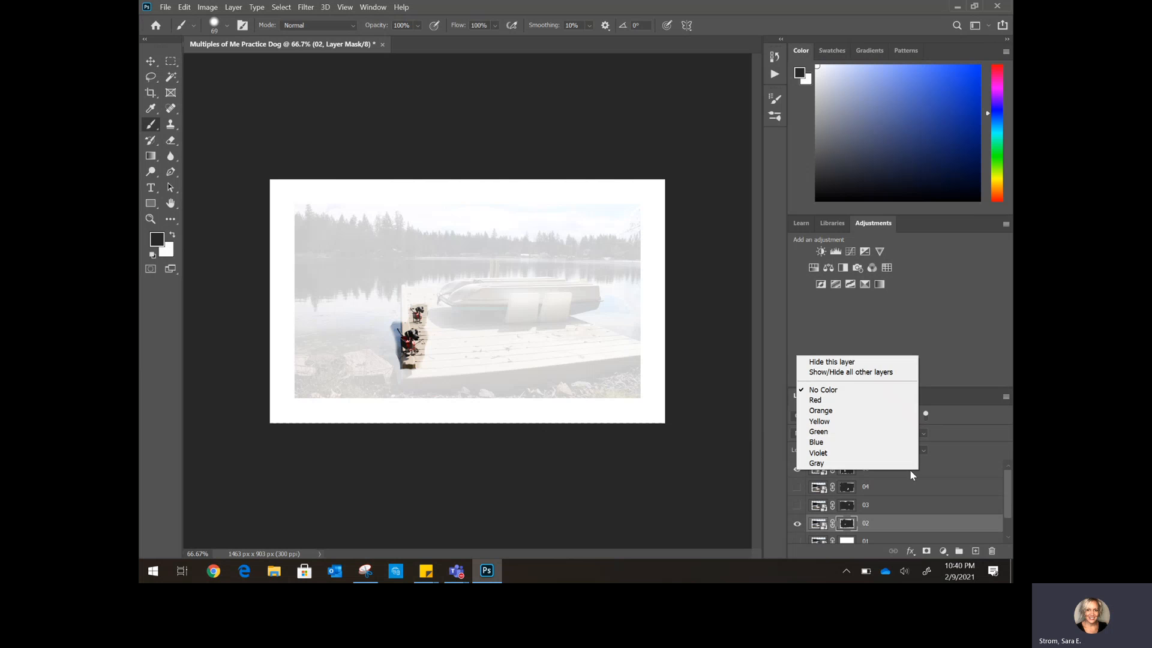
click(927, 470)
right_click(926, 469)
right_click(967, 462)
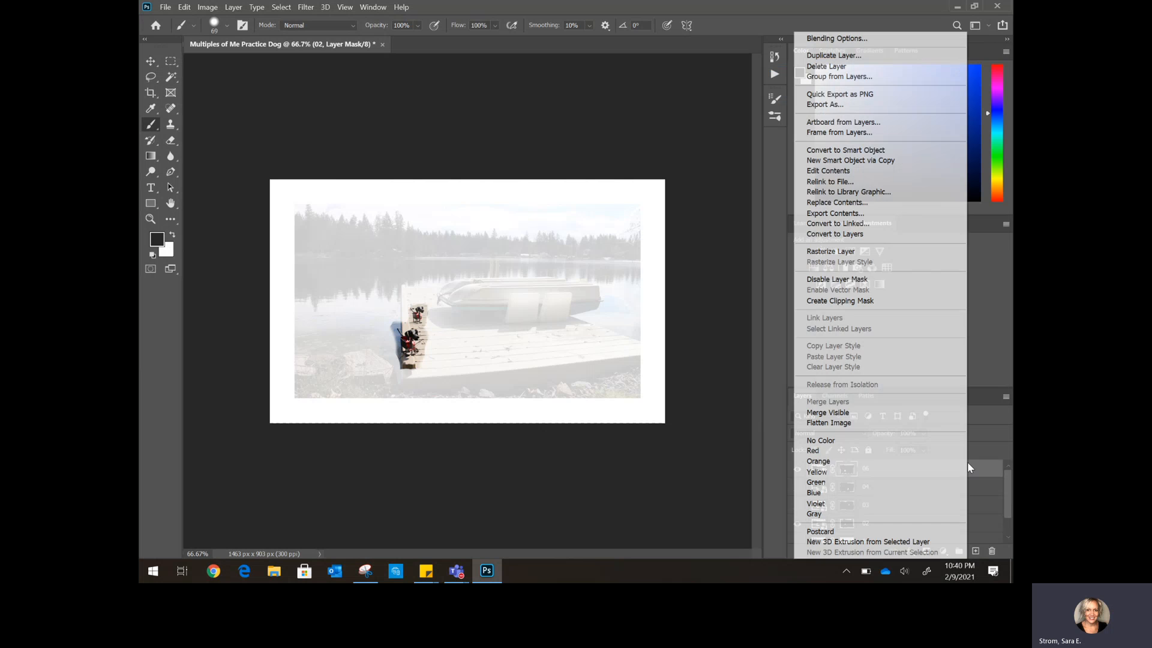
click(991, 506)
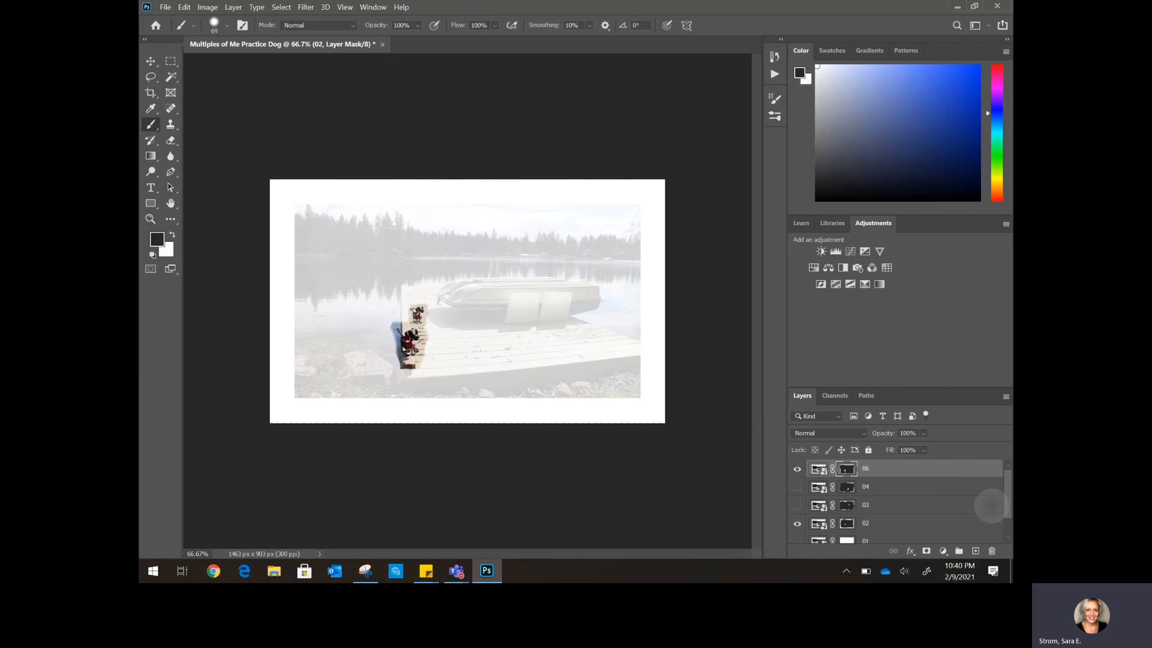
- Hide layers 06 and 02, show layer 03, and keep 01 and 04 hidden so photo 03's masked area is isolated over white
click(798, 472)
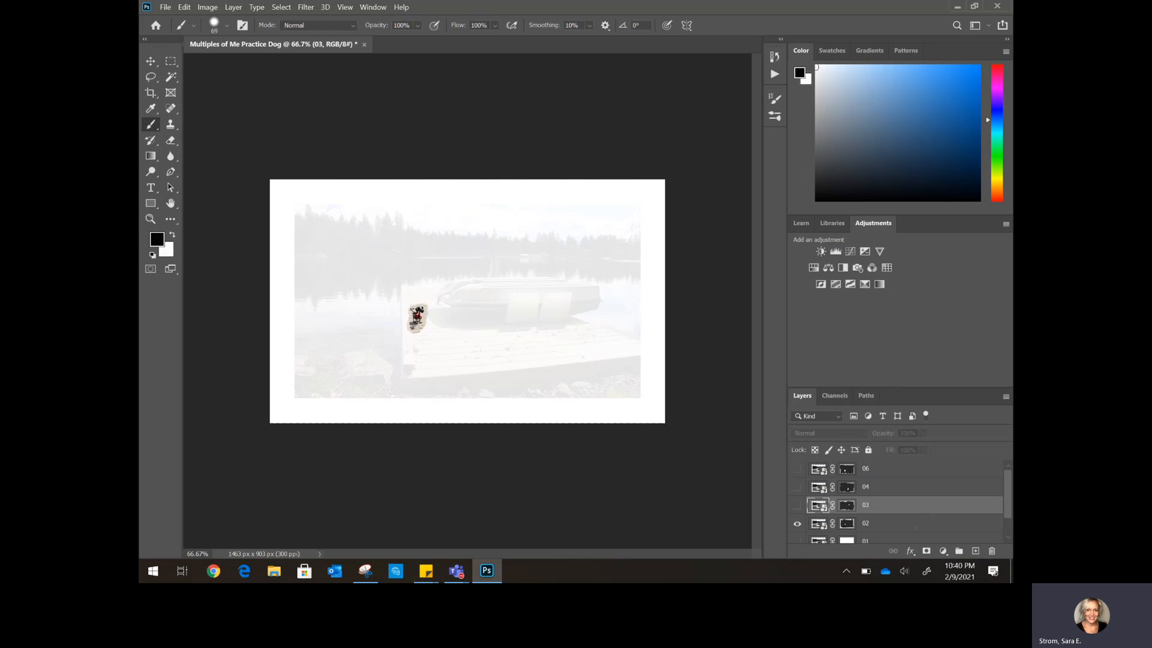
scroll(897, 501, down, 1)
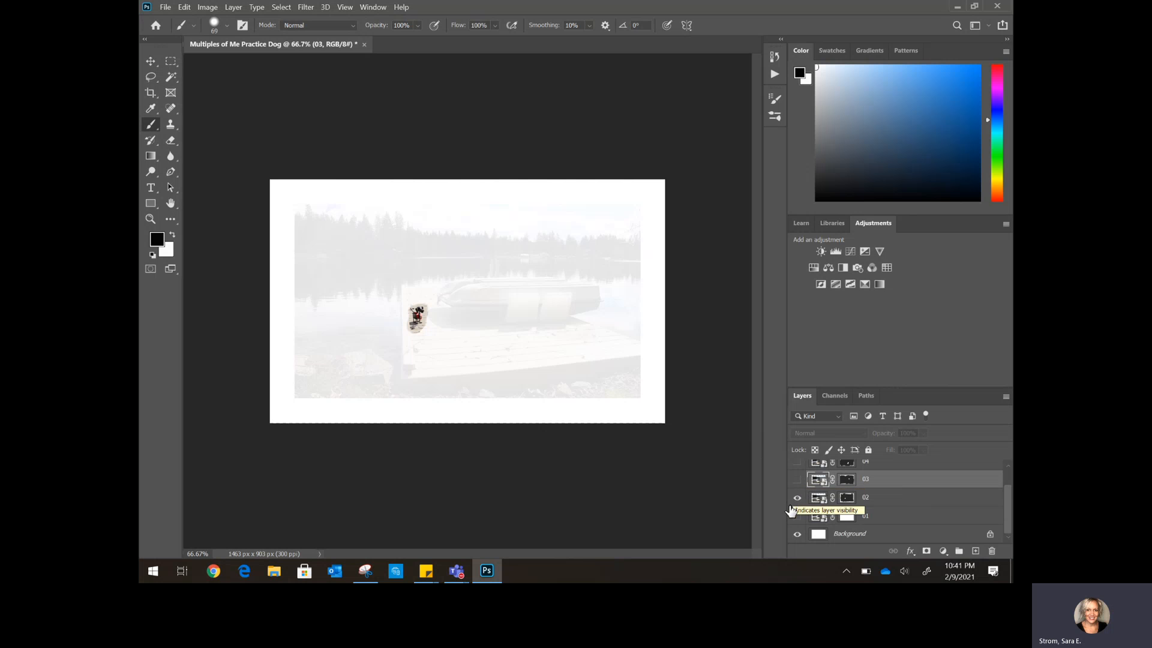
click(797, 517)
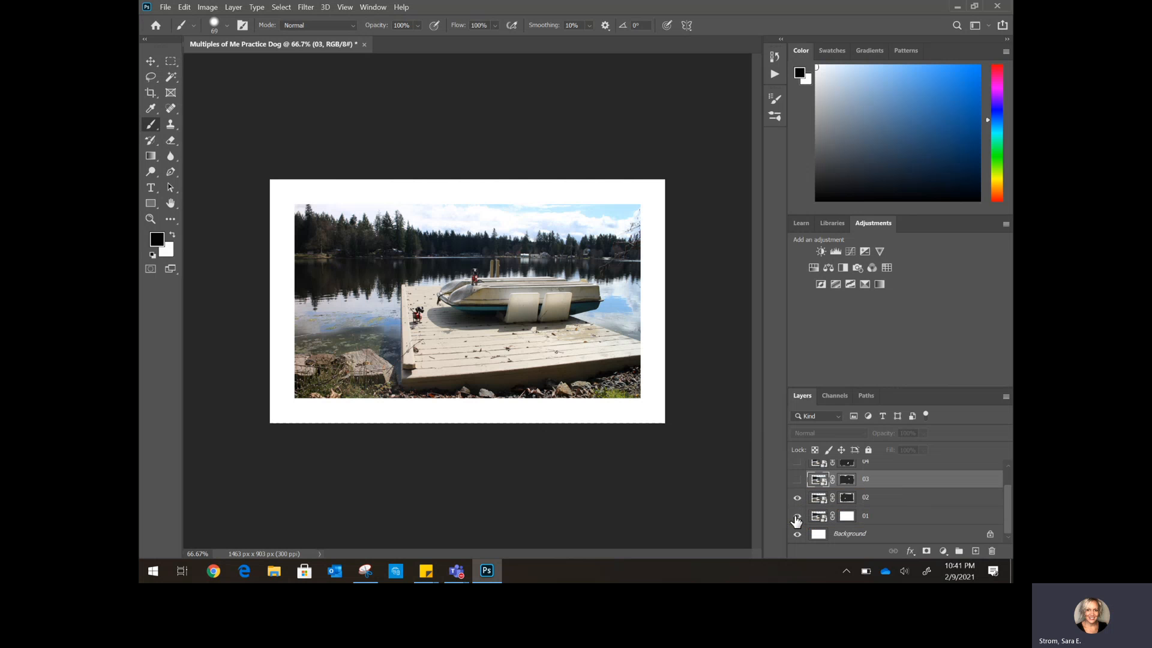
click(796, 480)
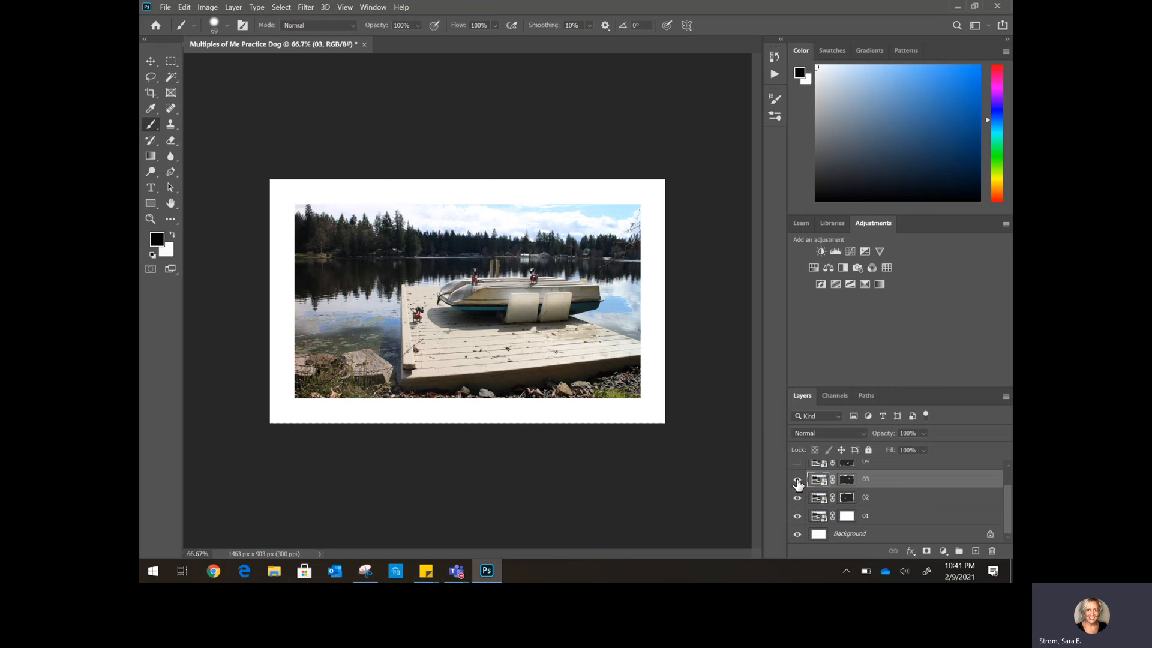
click(797, 464)
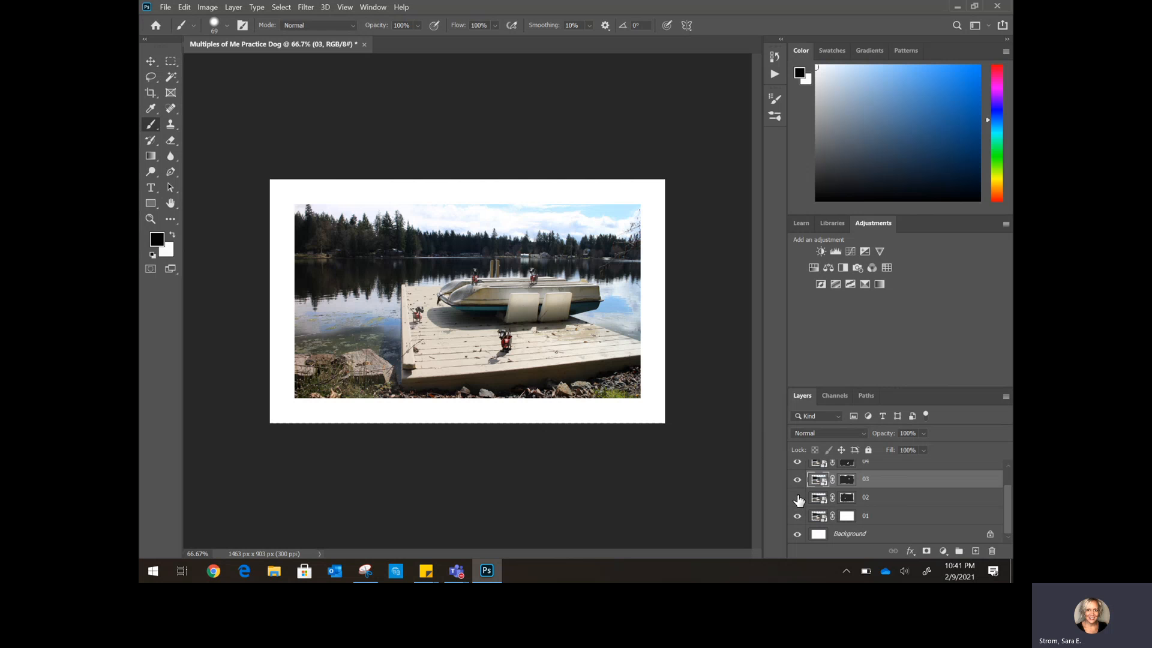
click(798, 498)
click(798, 518)
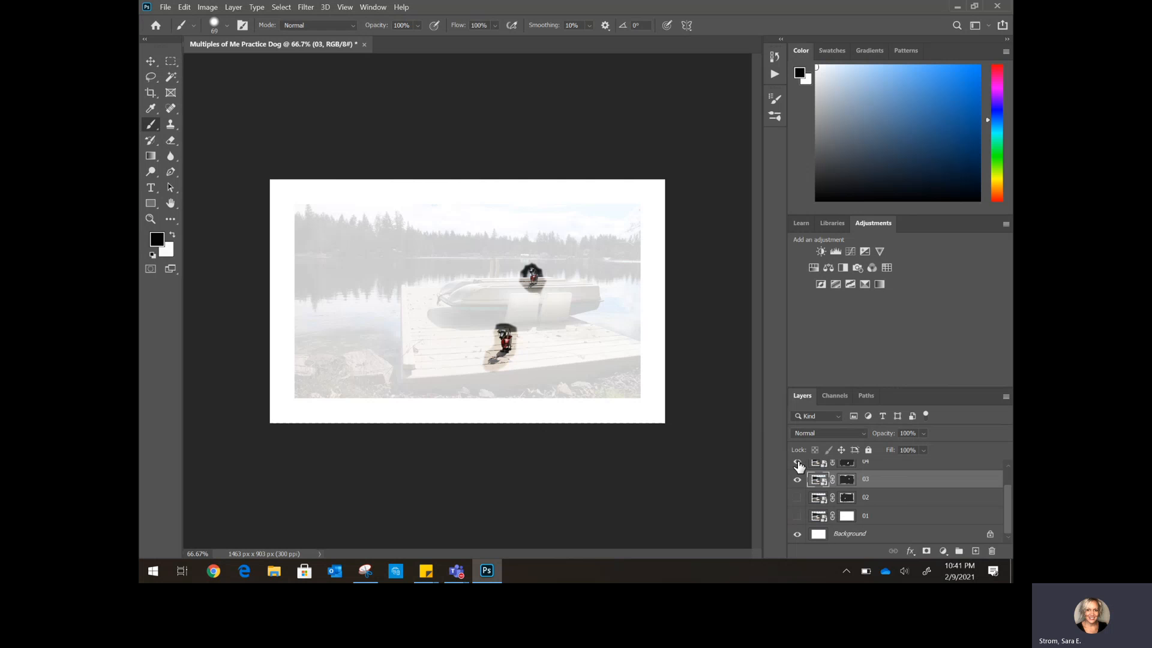
click(798, 464)
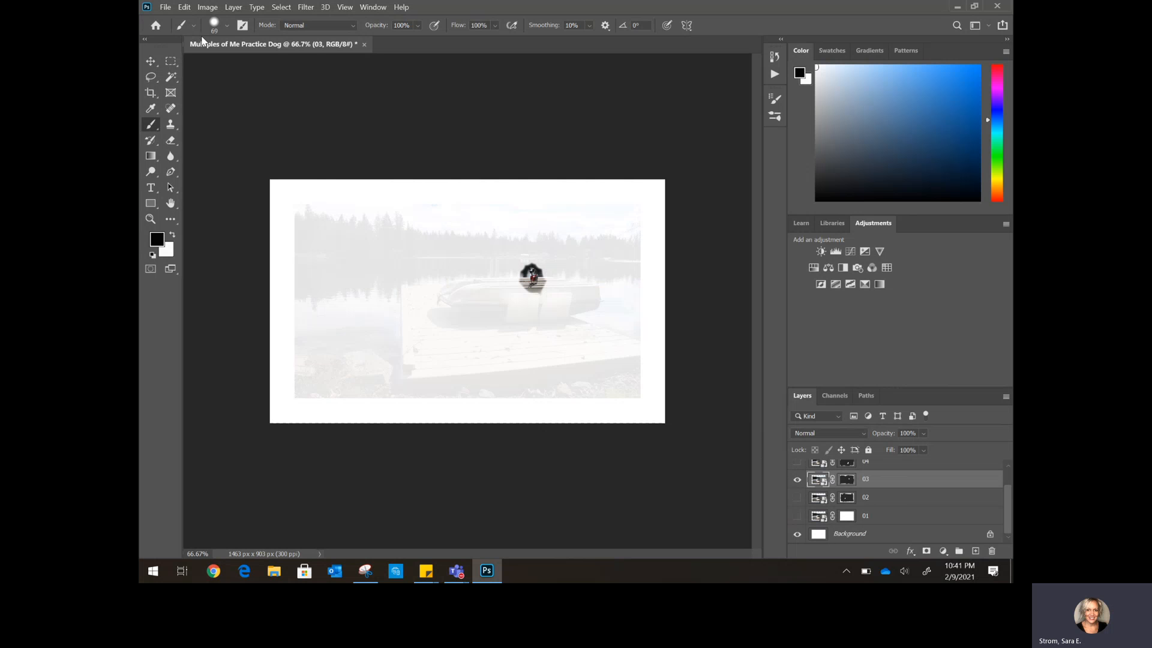
- Set the brush to a hard-edged 511 px tip
click(226, 27)
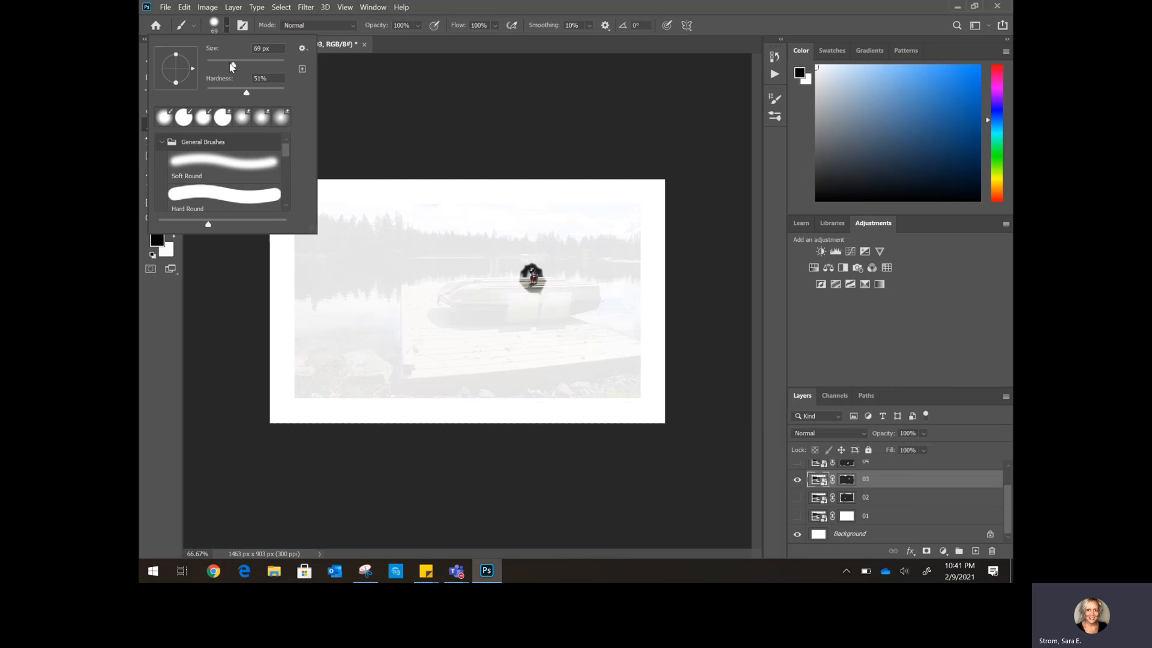
drag(246, 93, 286, 94)
drag(231, 63, 278, 73)
- Rasterize layer 03's smart object and make layer 03's mask the active target
click(404, 116)
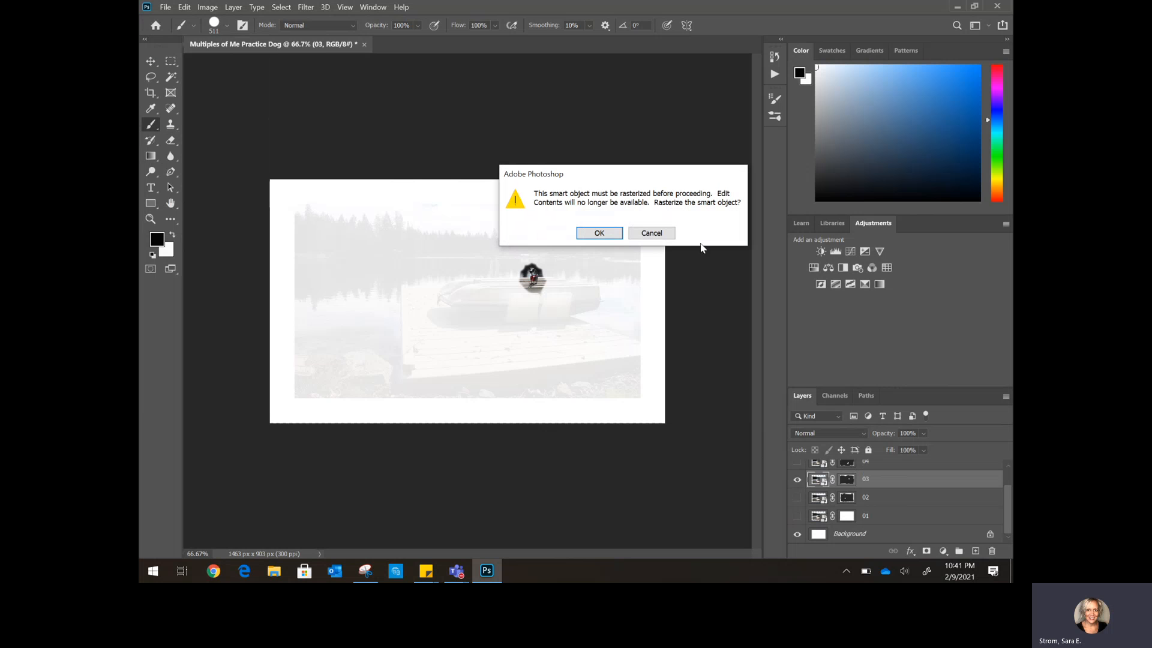
click(600, 233)
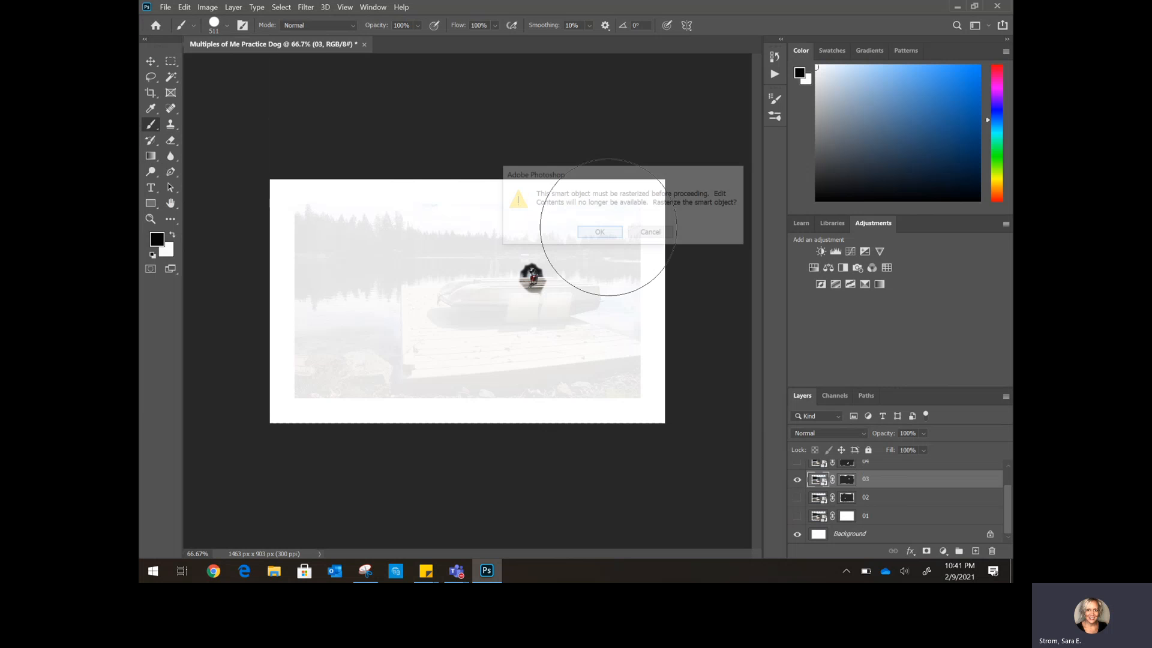
click(846, 481)
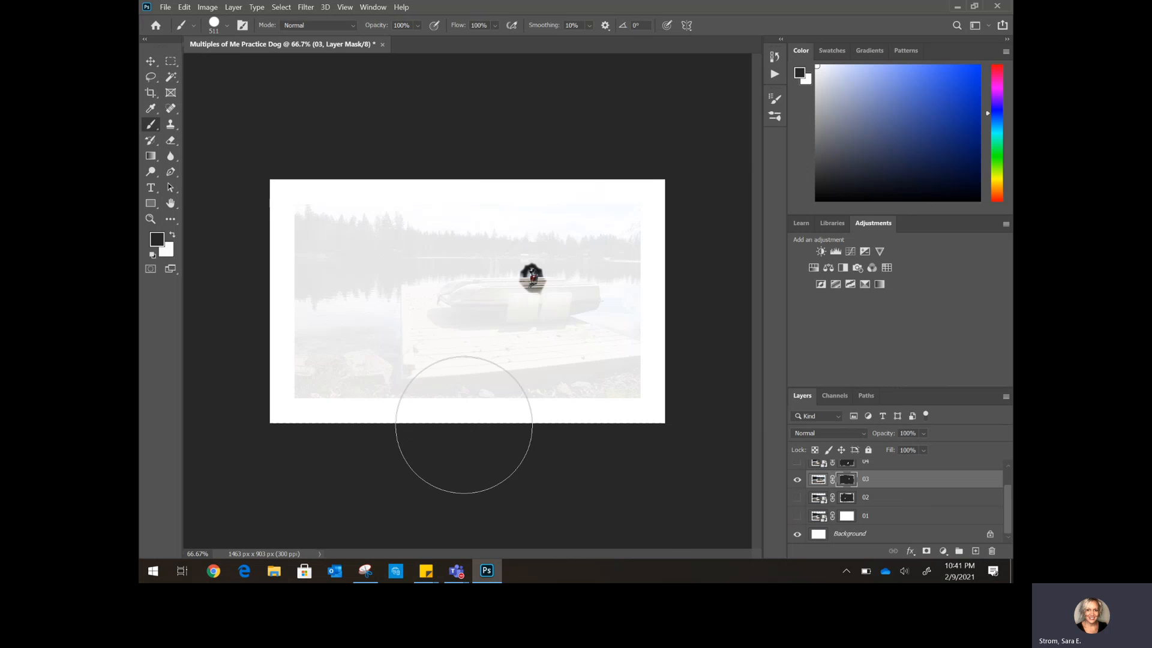
- Show only layer 04 over the background, hiding layers 03 and 02, and make layer 04's mask the active target
click(798, 497)
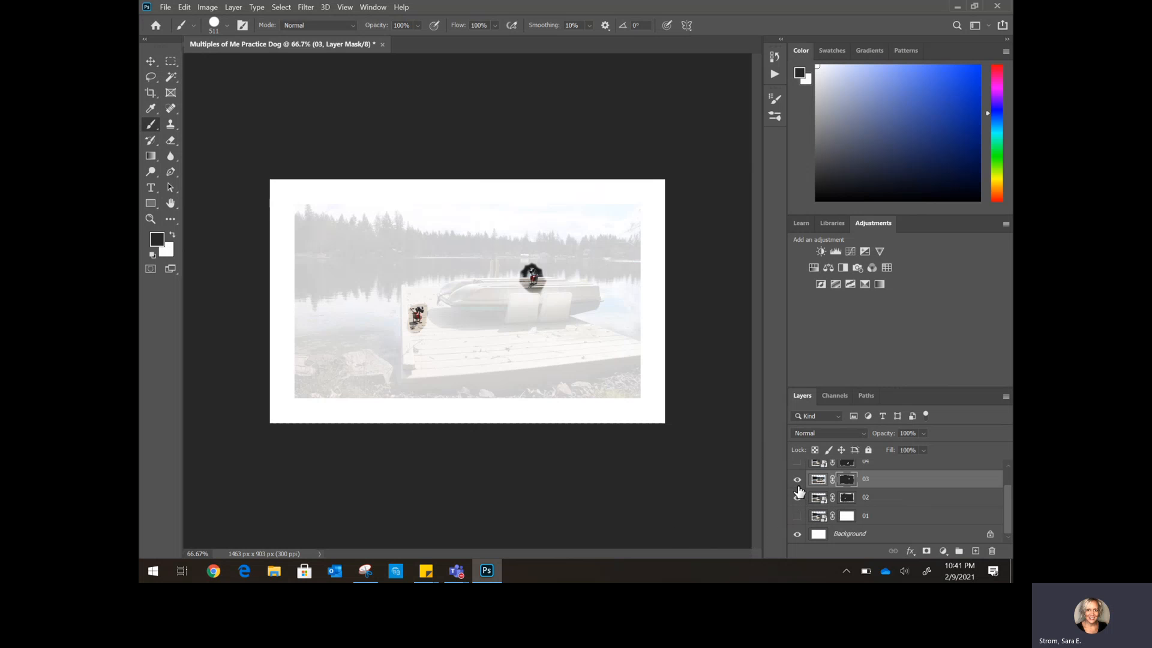
click(797, 463)
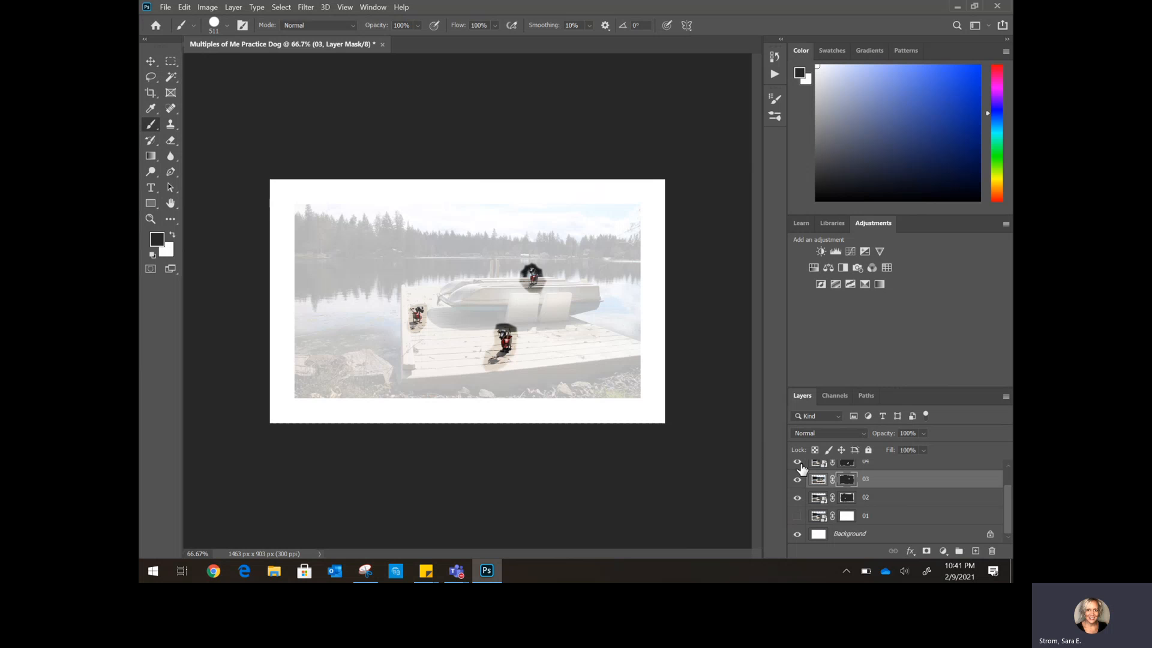
click(797, 479)
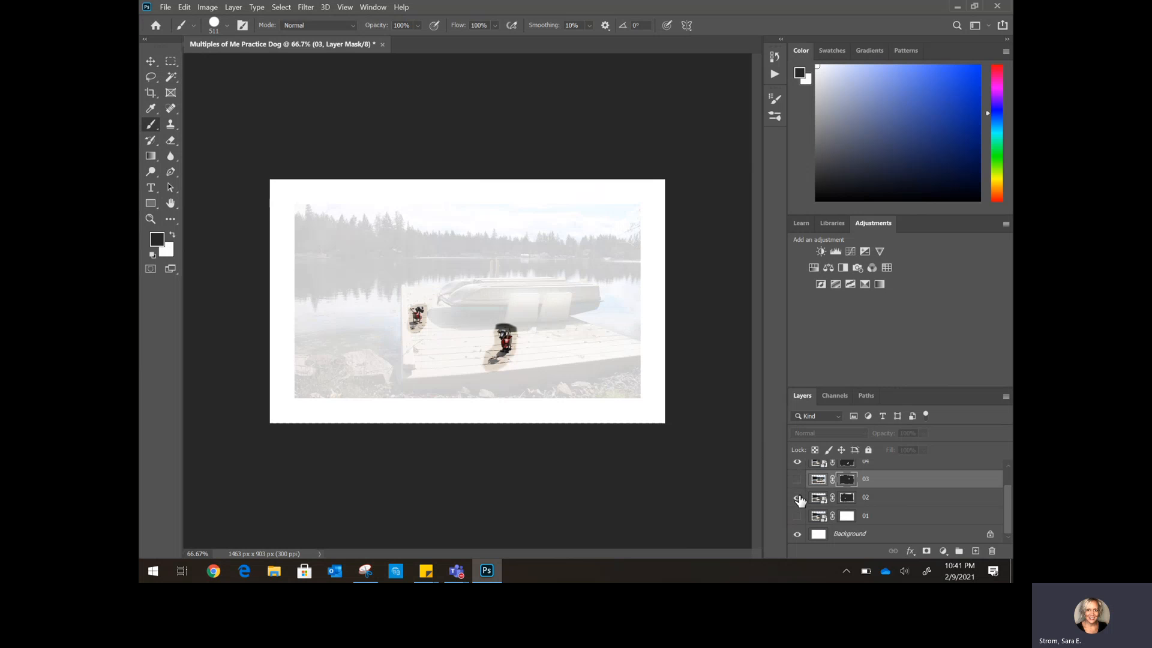
click(797, 498)
scroll(871, 495, up, 1)
click(851, 488)
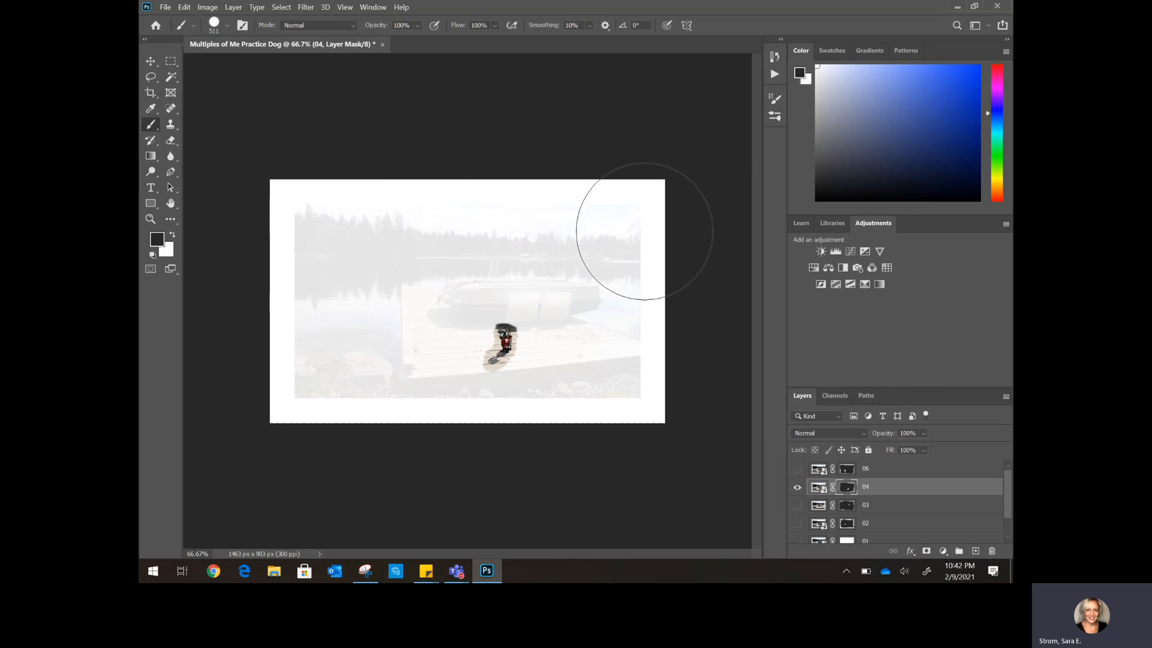
- Show layers 06, 03, 02 and 01 again so all the dogs appear together over the base photo
click(797, 469)
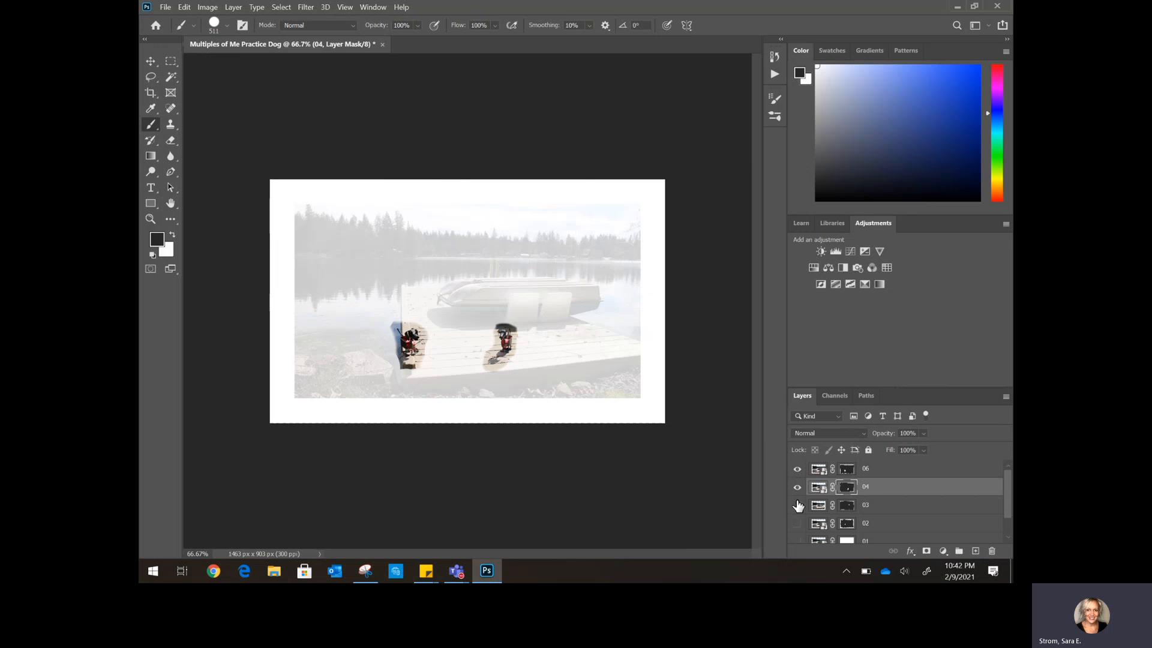
click(797, 505)
click(797, 523)
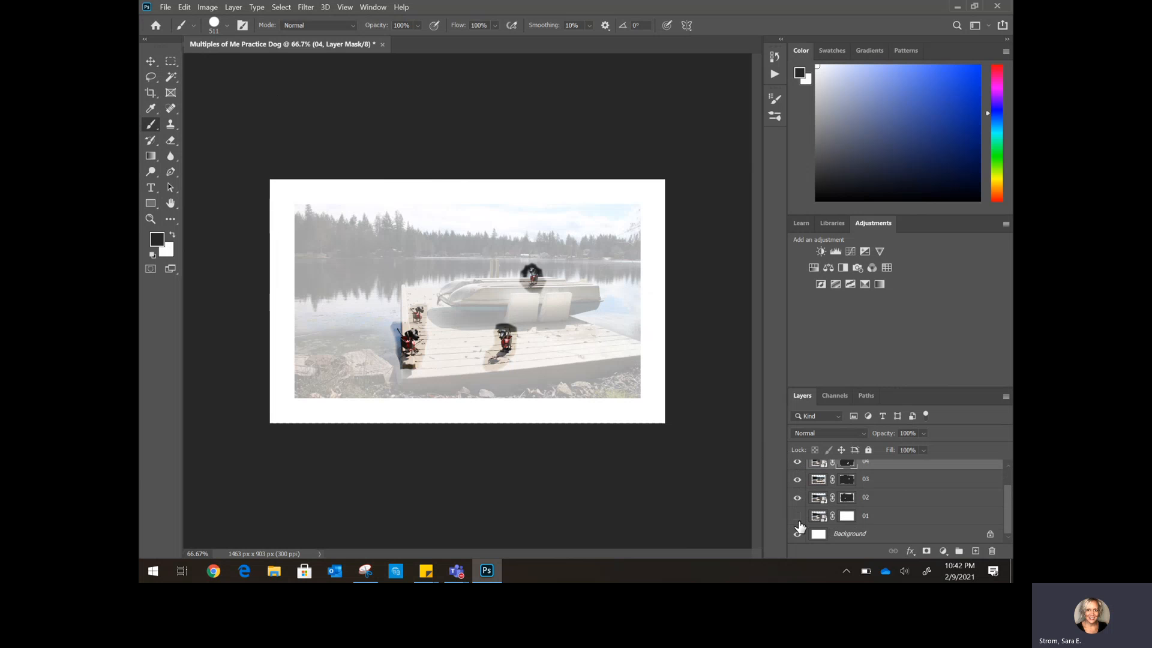
scroll(798, 524, down, 1)
click(797, 517)
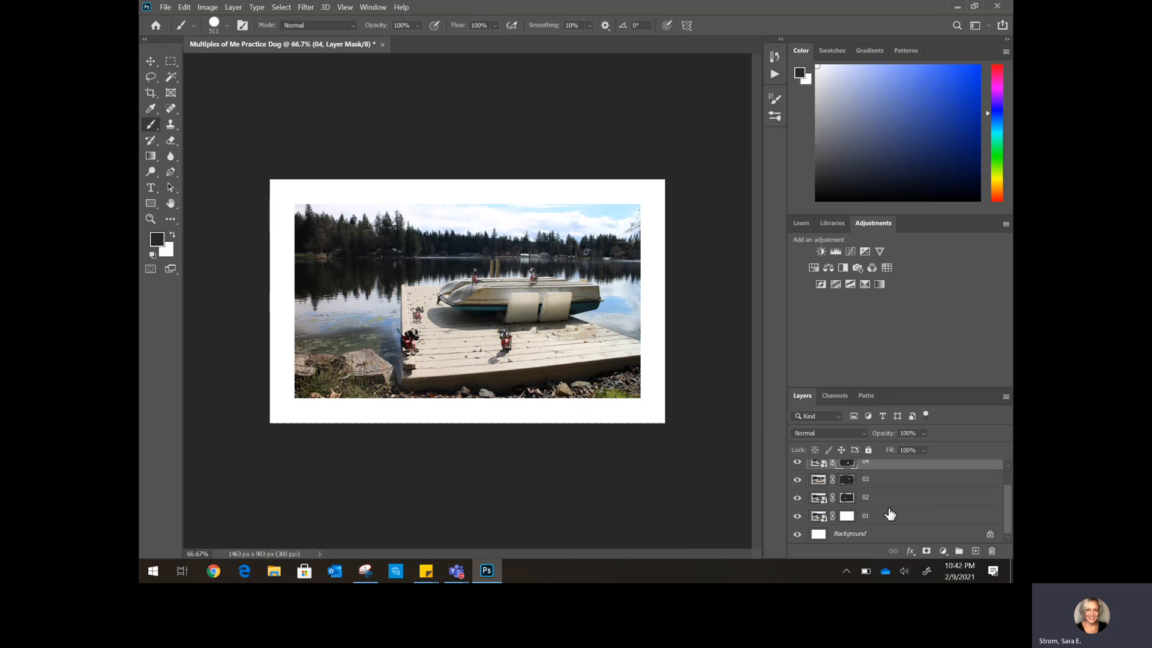
scroll(889, 514, up, 1)
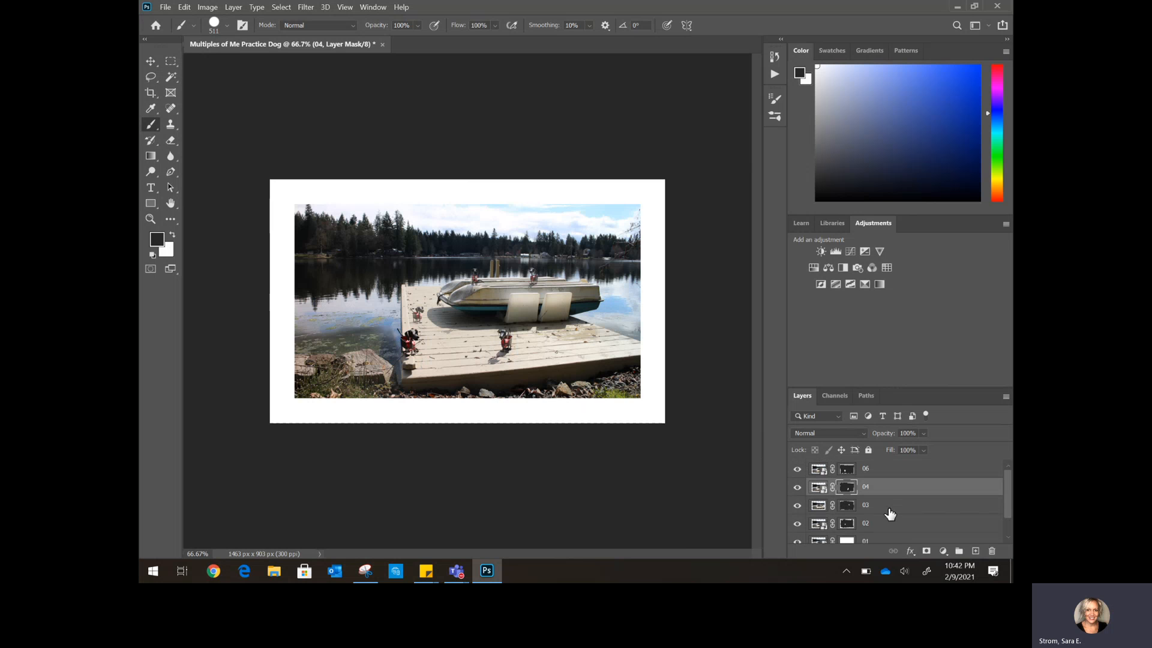
click(151, 62)
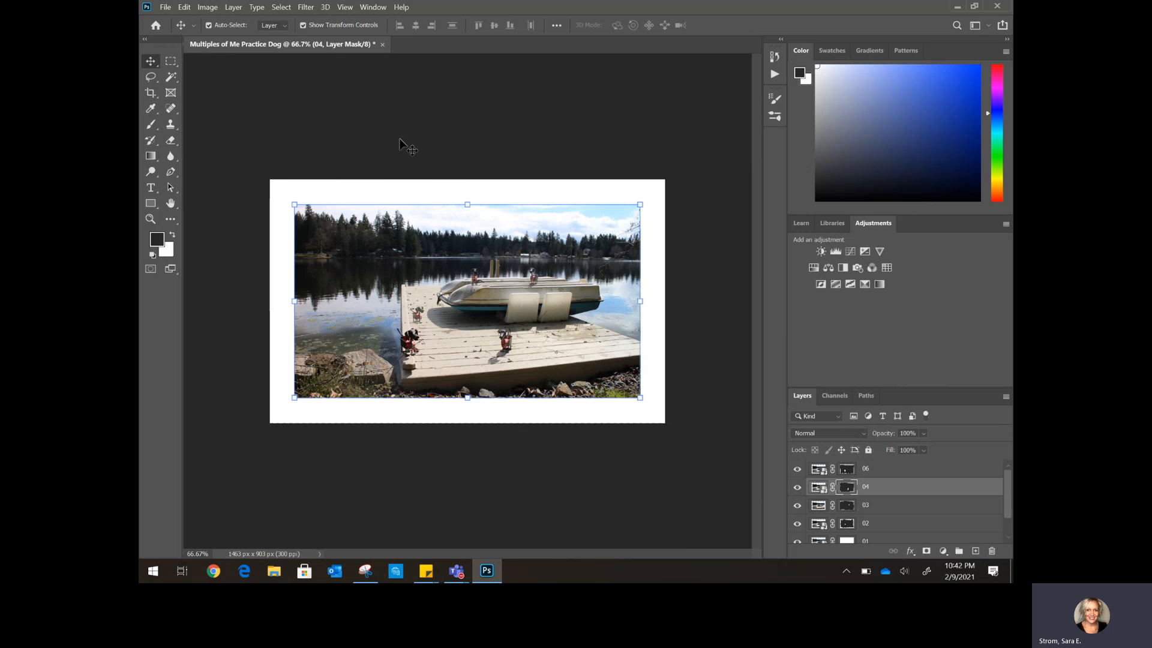
key(ctrl+t)
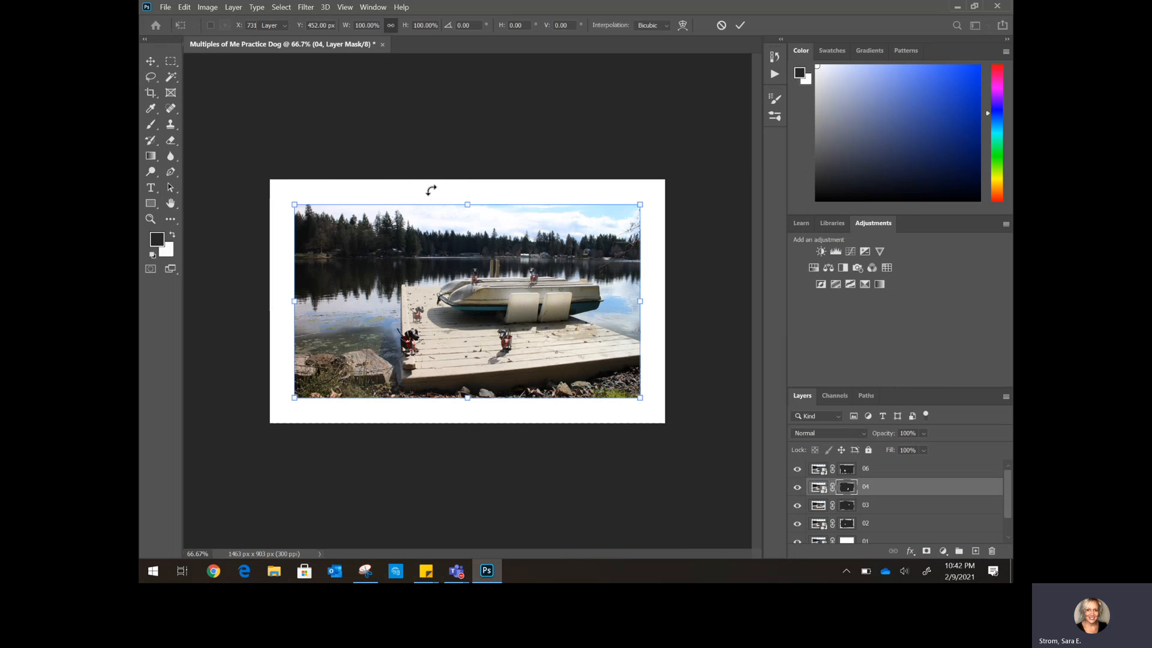
key(Escape)
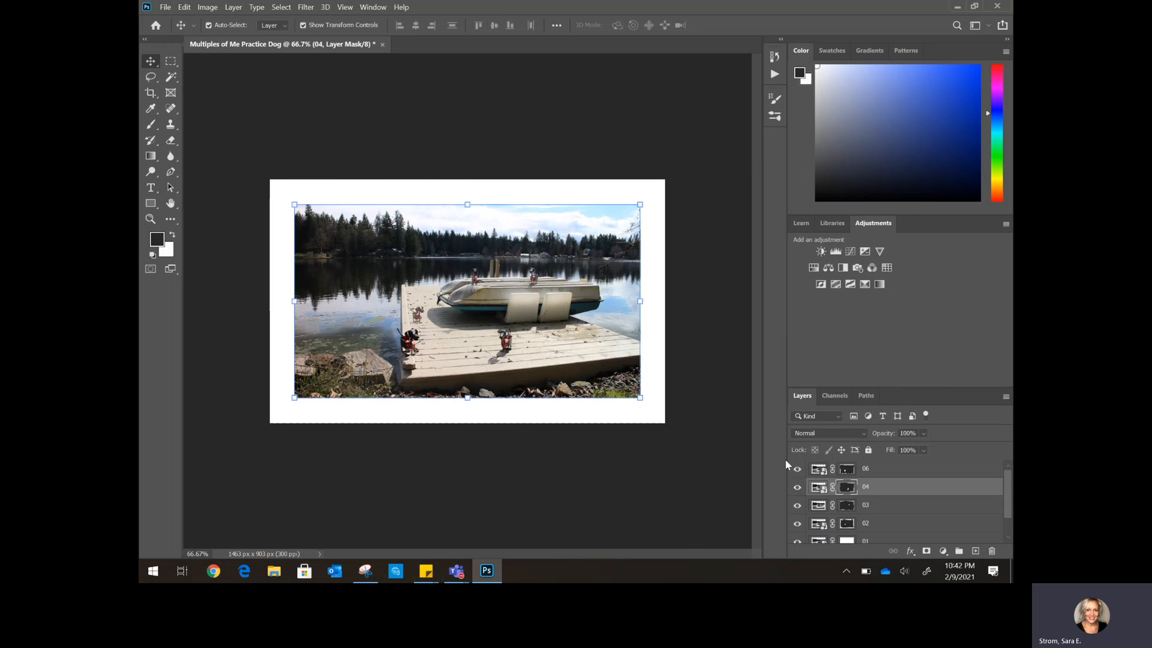
- Save the document on the computer in Photoshop format as "Multiples of Me Practice Dog via Recording", with Maximize Compatibility on
scroll(855, 501, down, 1)
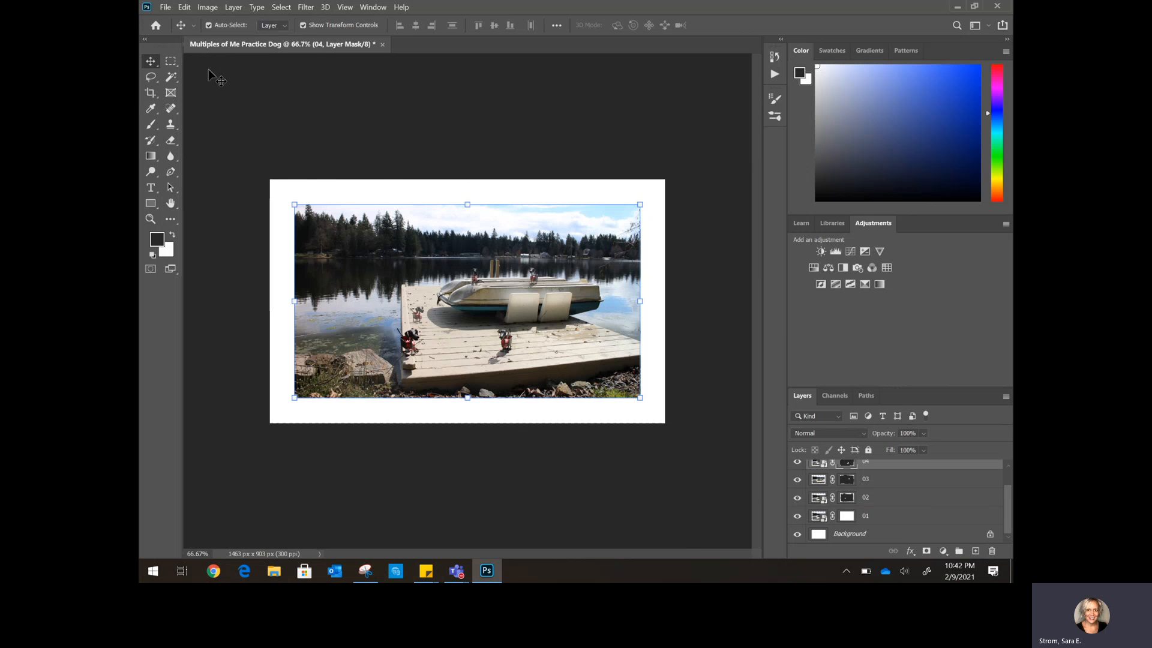
click(166, 7)
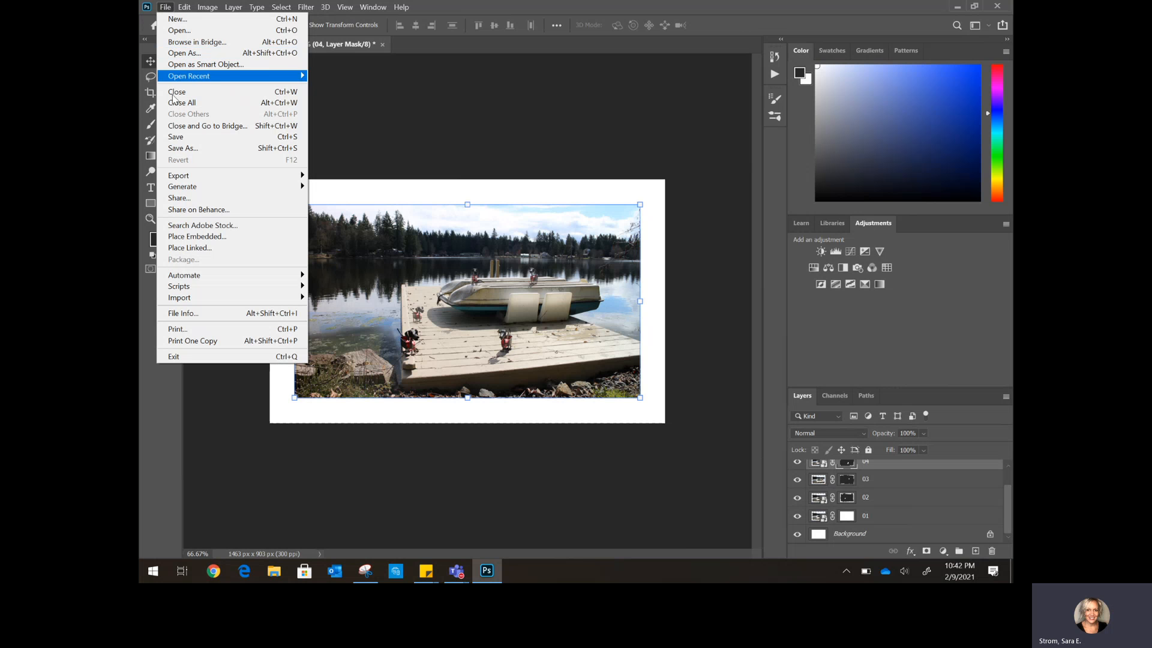
click(195, 138)
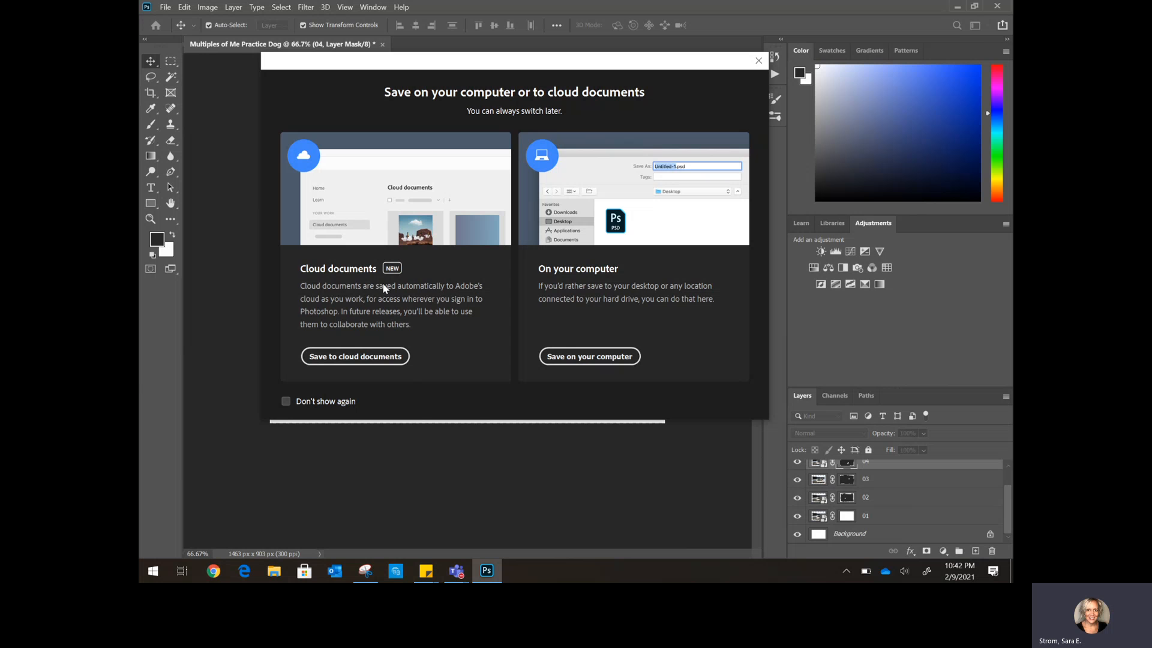
click(566, 356)
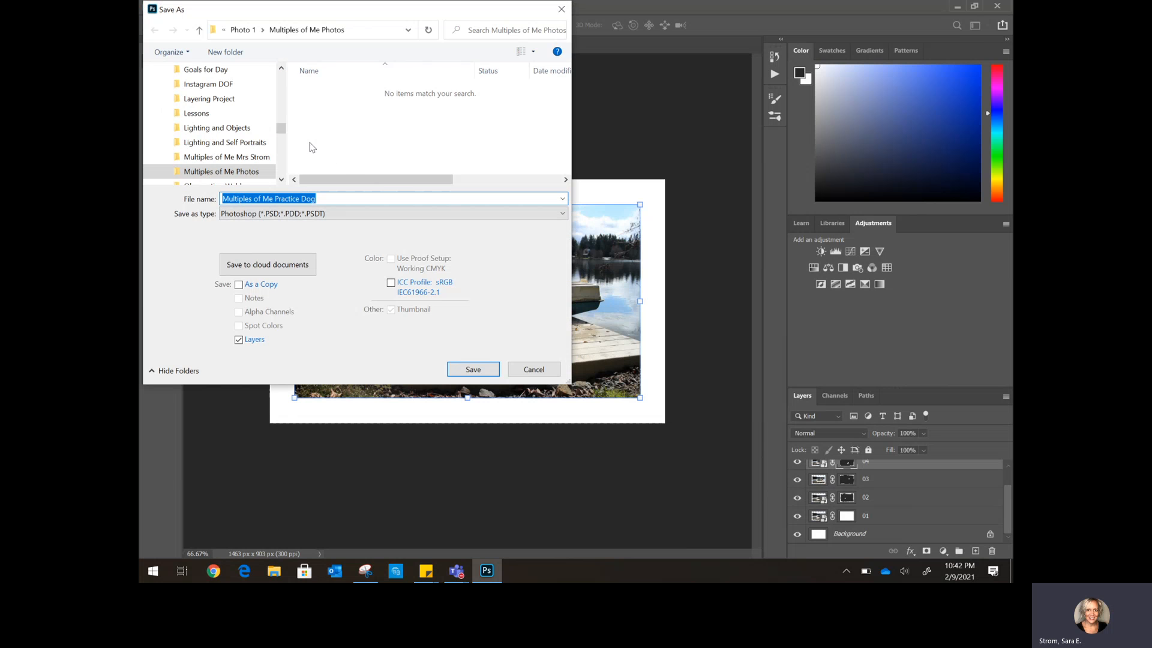
click(336, 197)
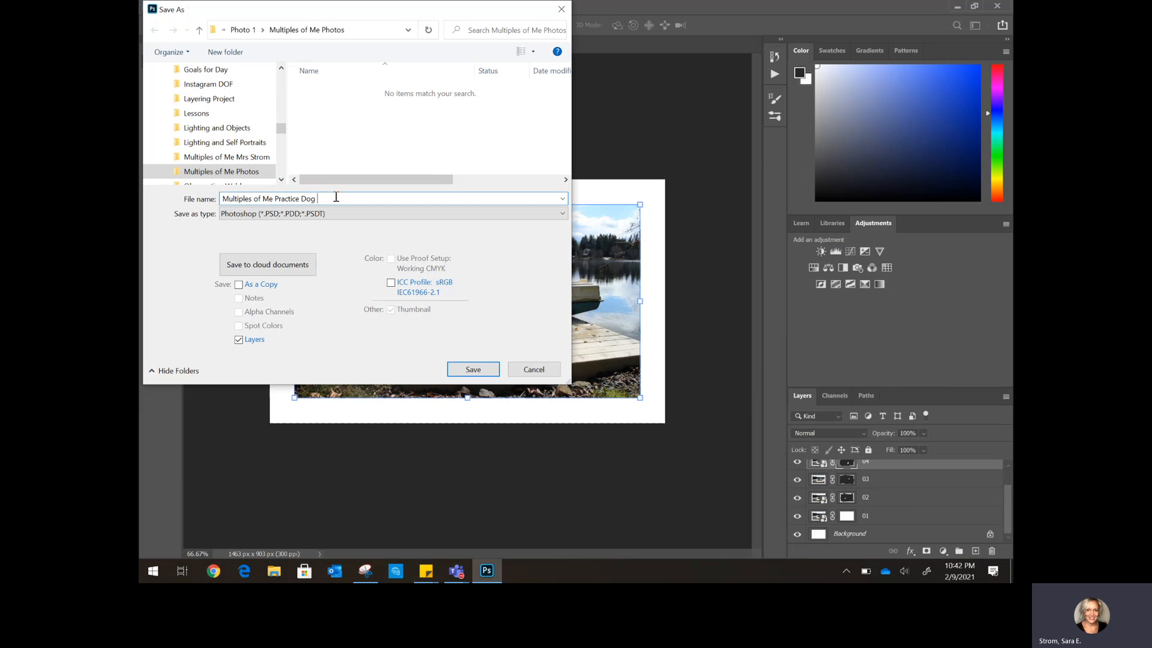
text(via Recording)
key(Return)
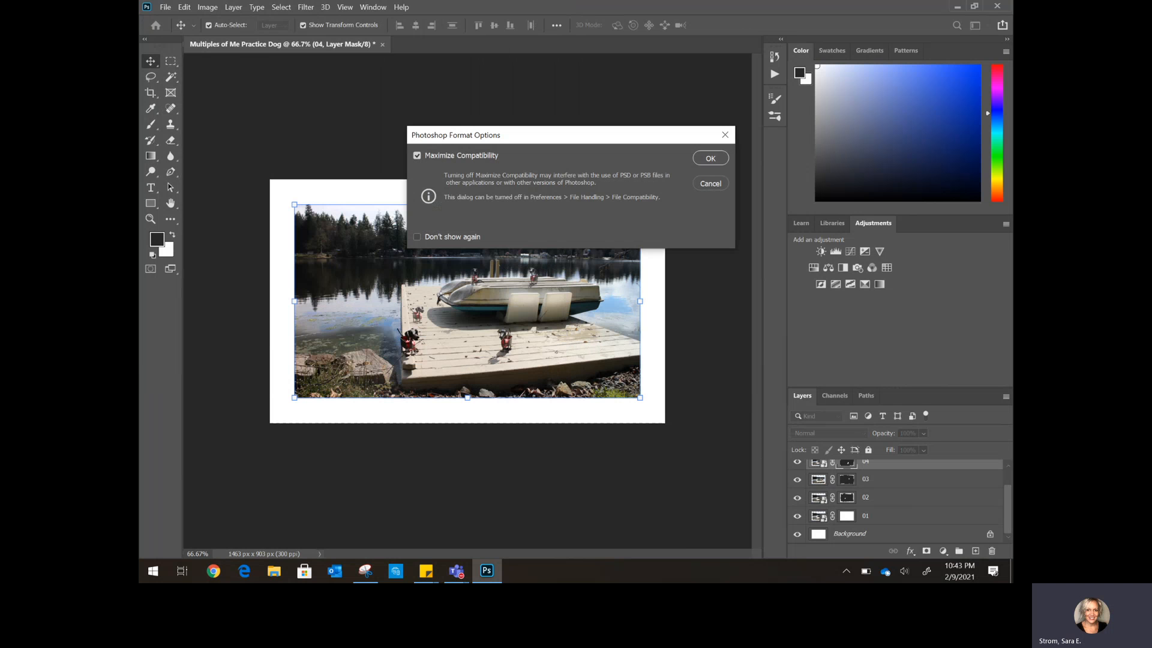
key(Return)
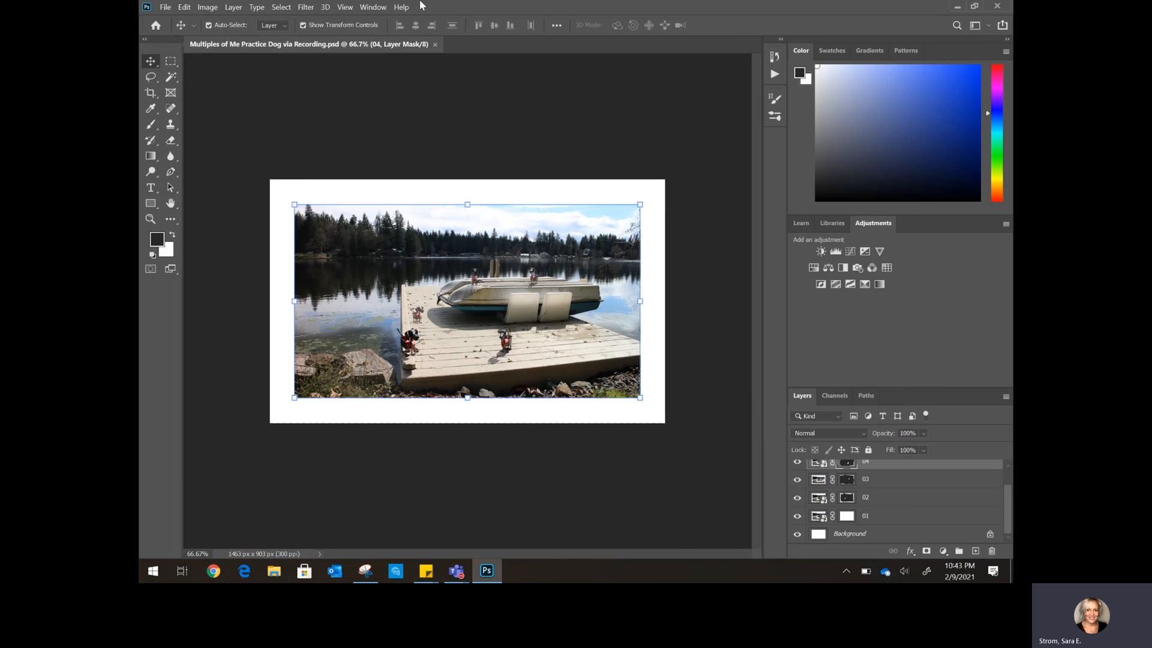
- Start saving a JPEG copy of the composite on the computer, in the Multiples of Me Photos folder under the same name
click(166, 7)
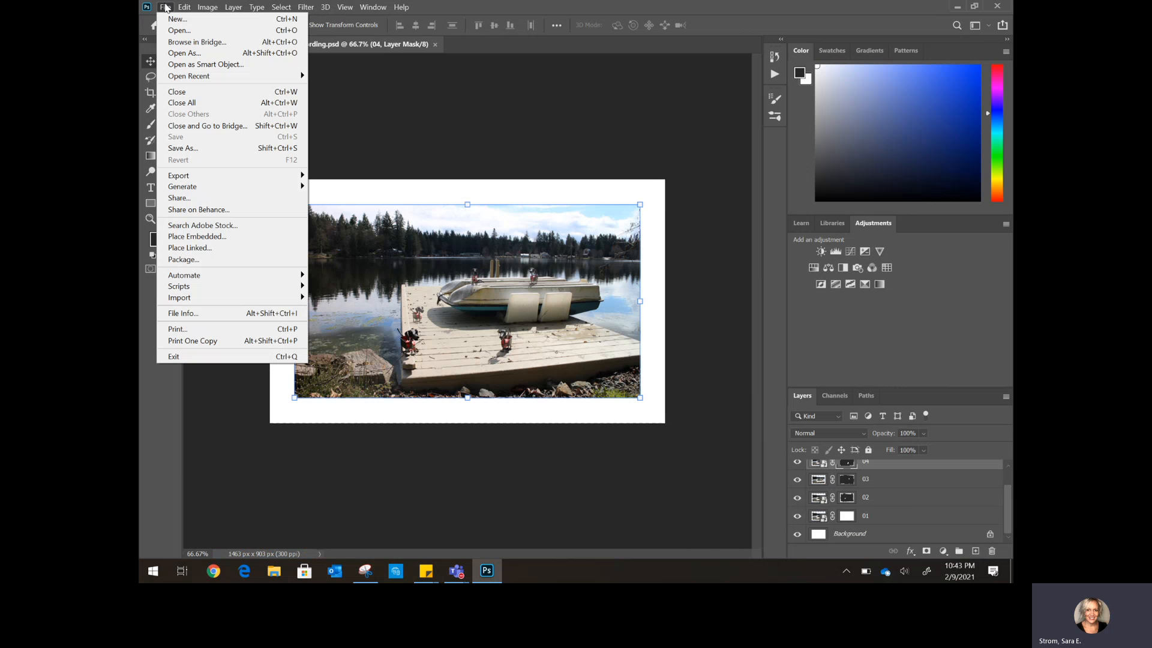
click(201, 148)
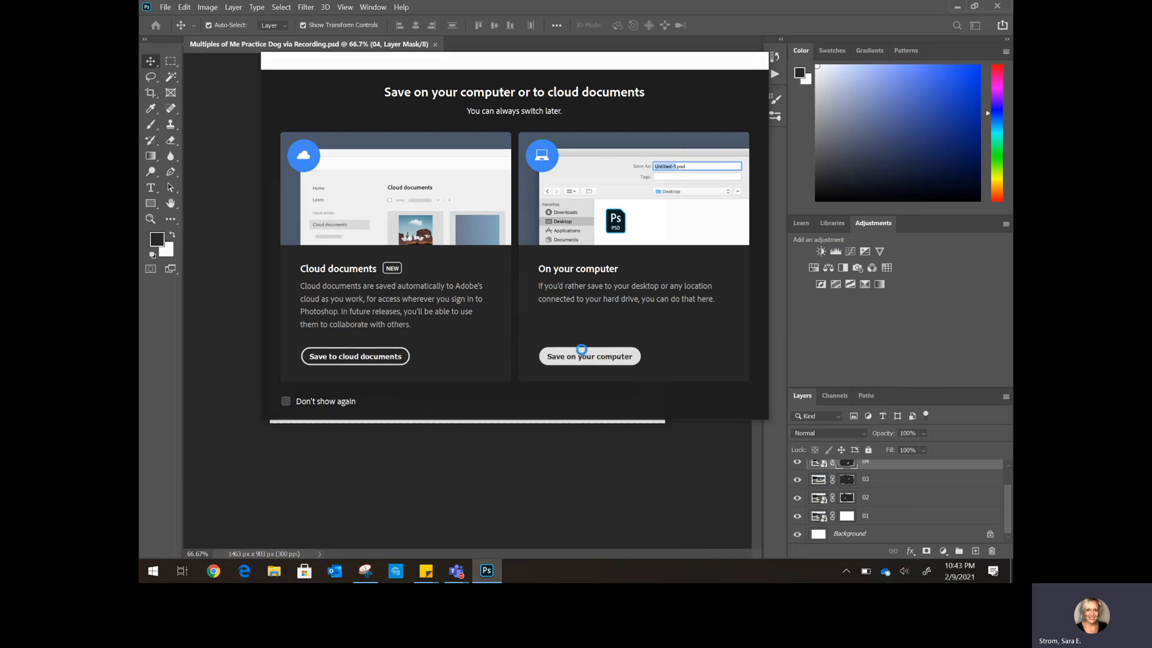
click(588, 356)
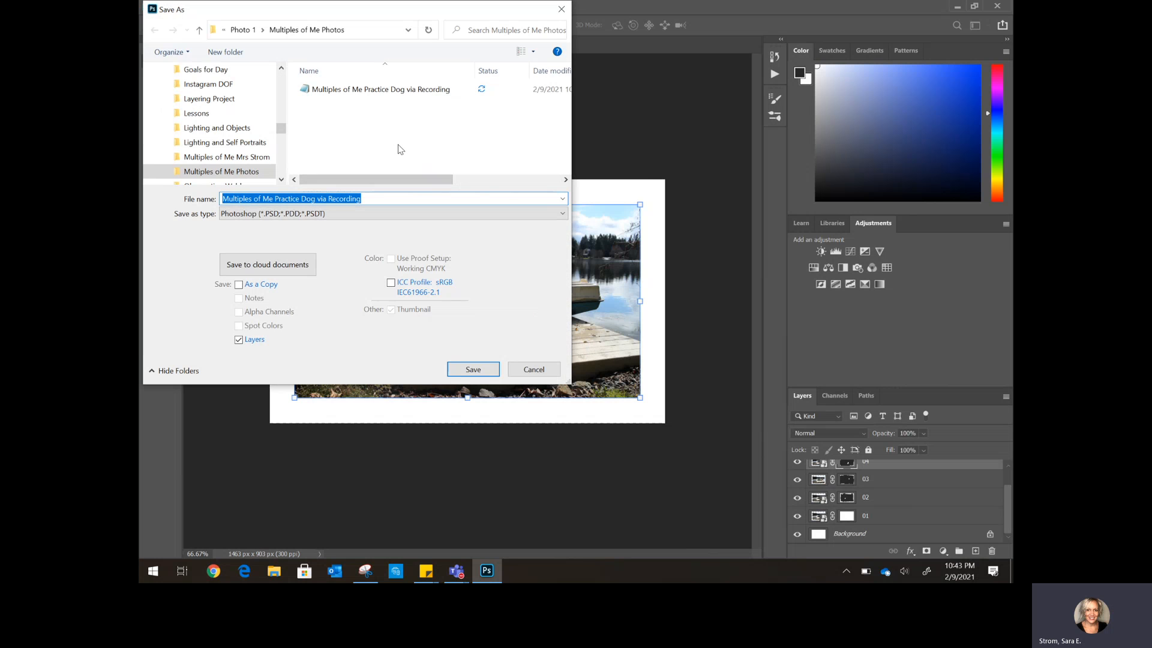
click(563, 216)
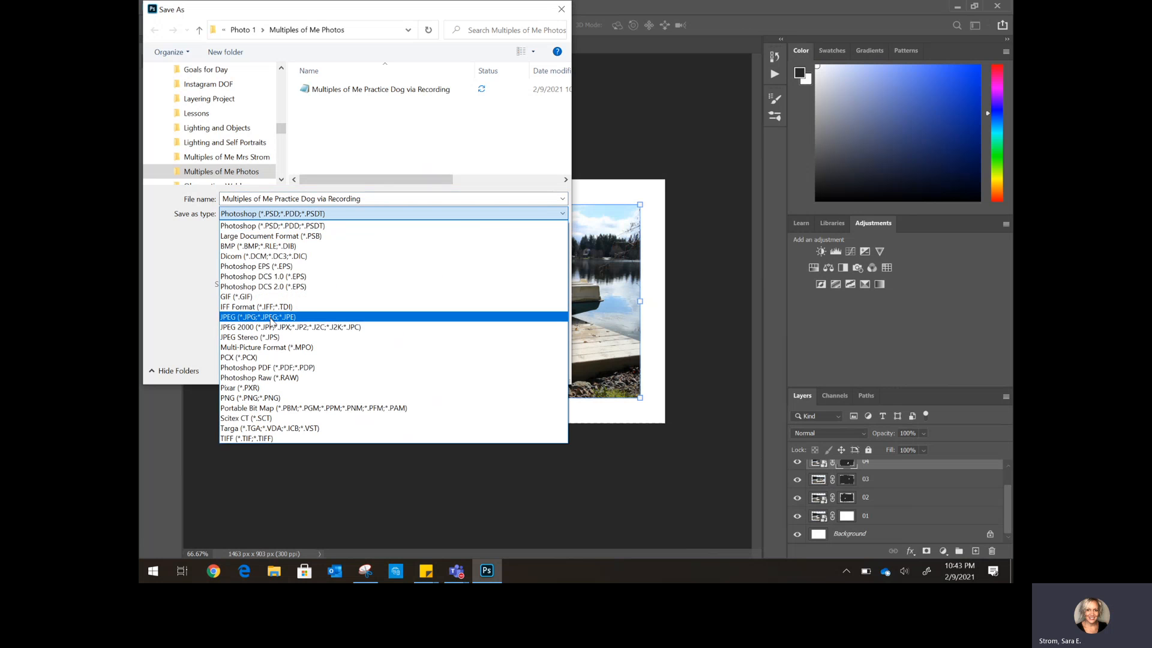
click(271, 319)
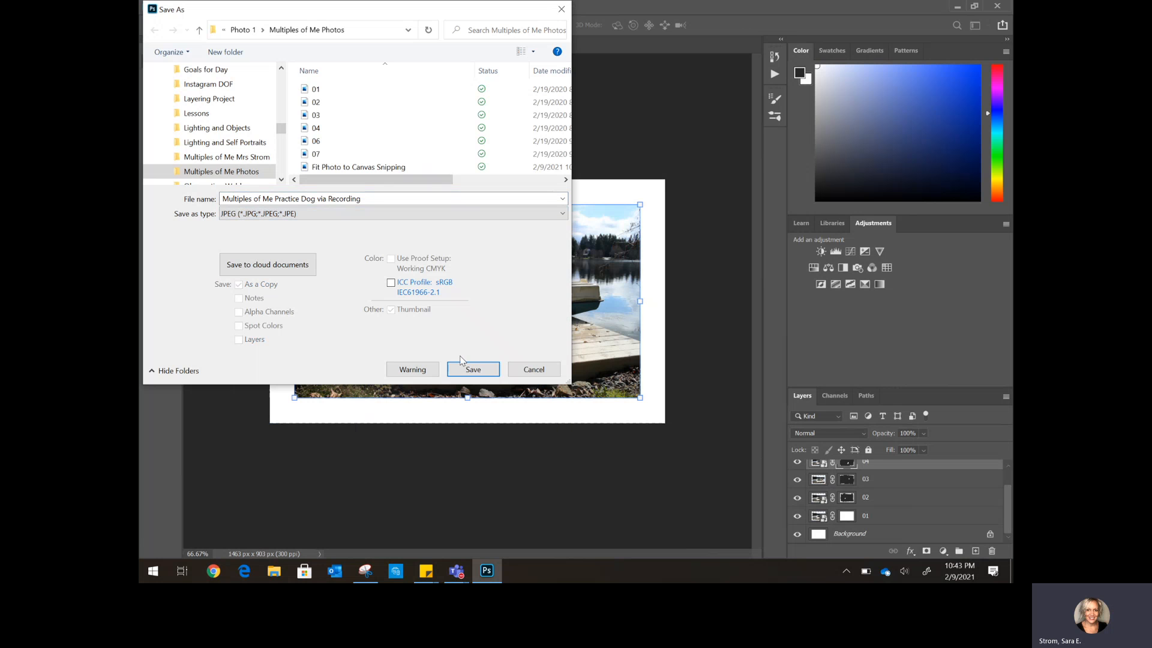
click(472, 370)
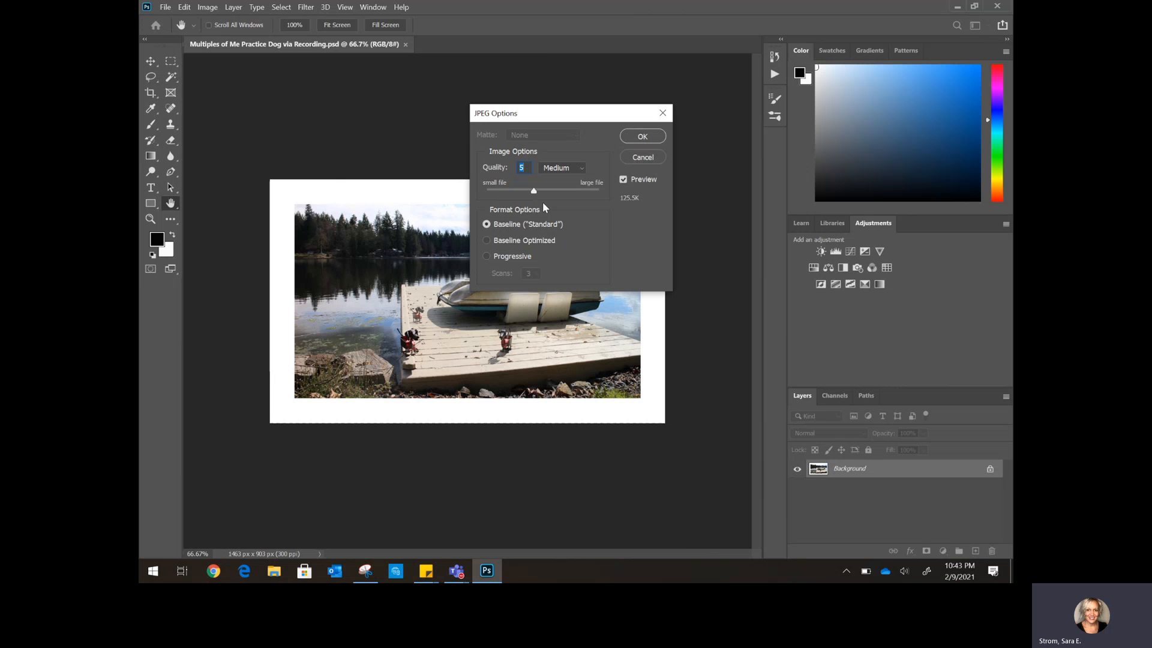
- Finish the JPEG export at Medium quality with the Baseline ("Standard") format, and deselect the active layer
drag(533, 190, 589, 196)
drag(578, 193, 533, 190)
click(641, 137)
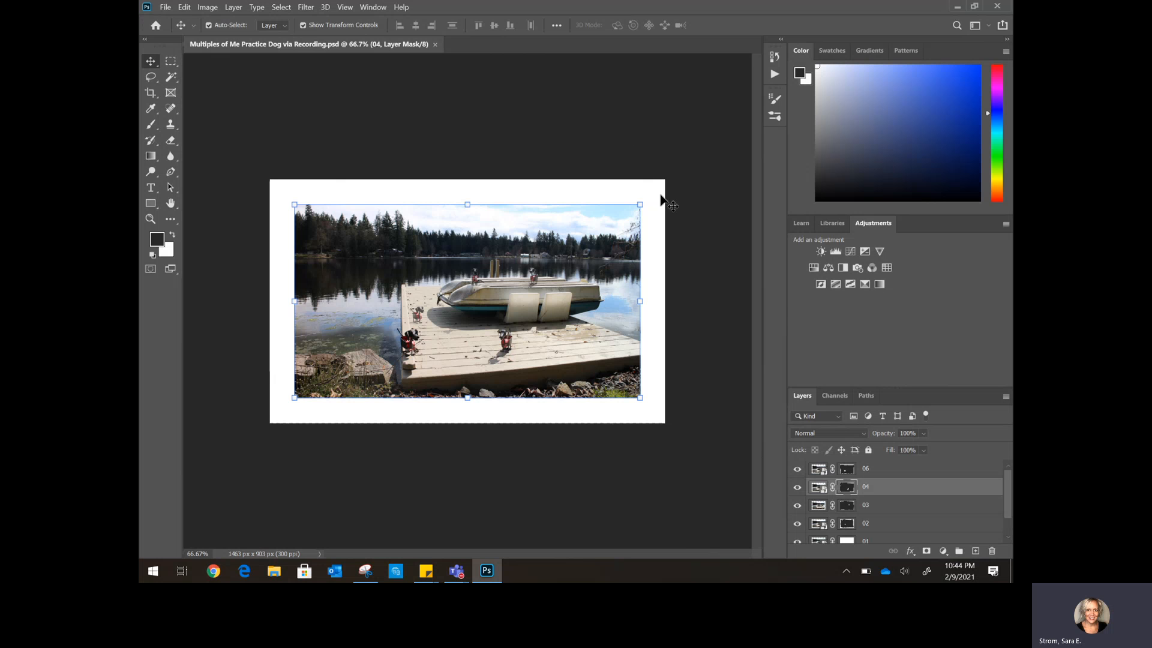
click(689, 211)
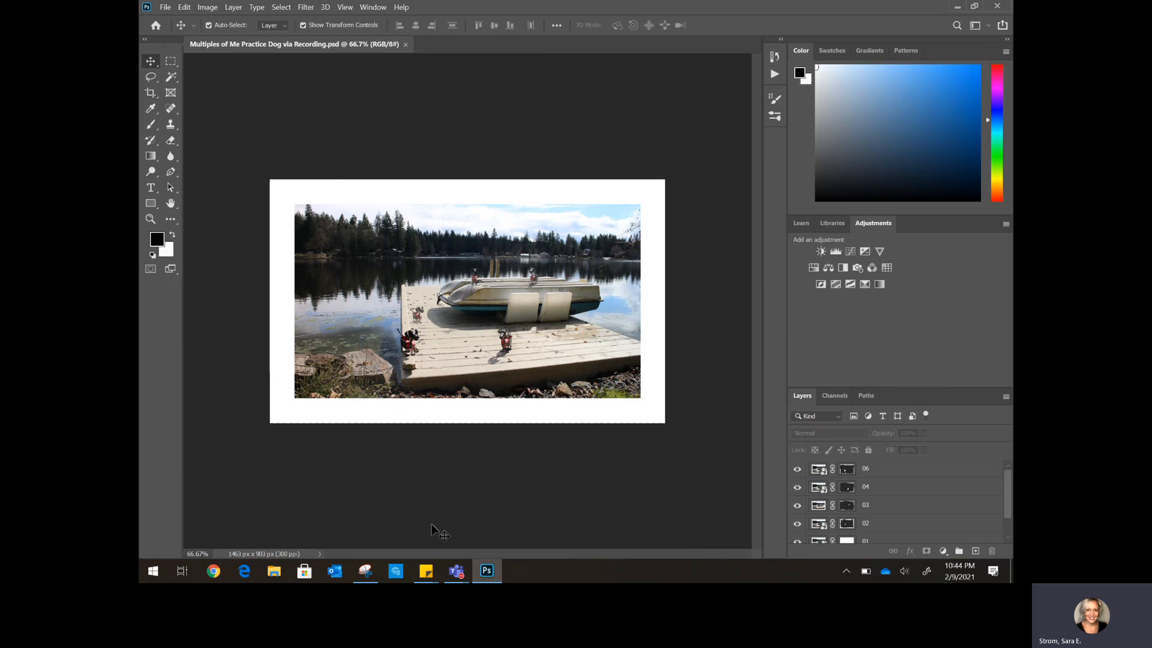
- Review the preferences snip in Snipping Tool, close it, and check the same image-placing options in Photoshop's General preferences
click(363, 573)
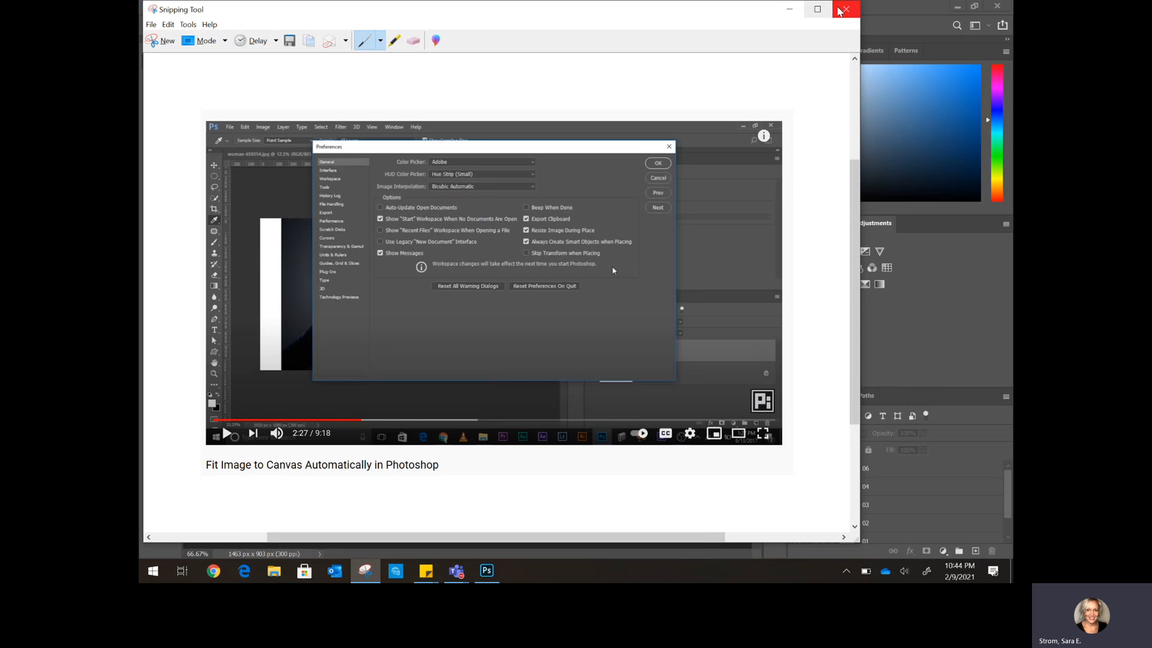
click(846, 9)
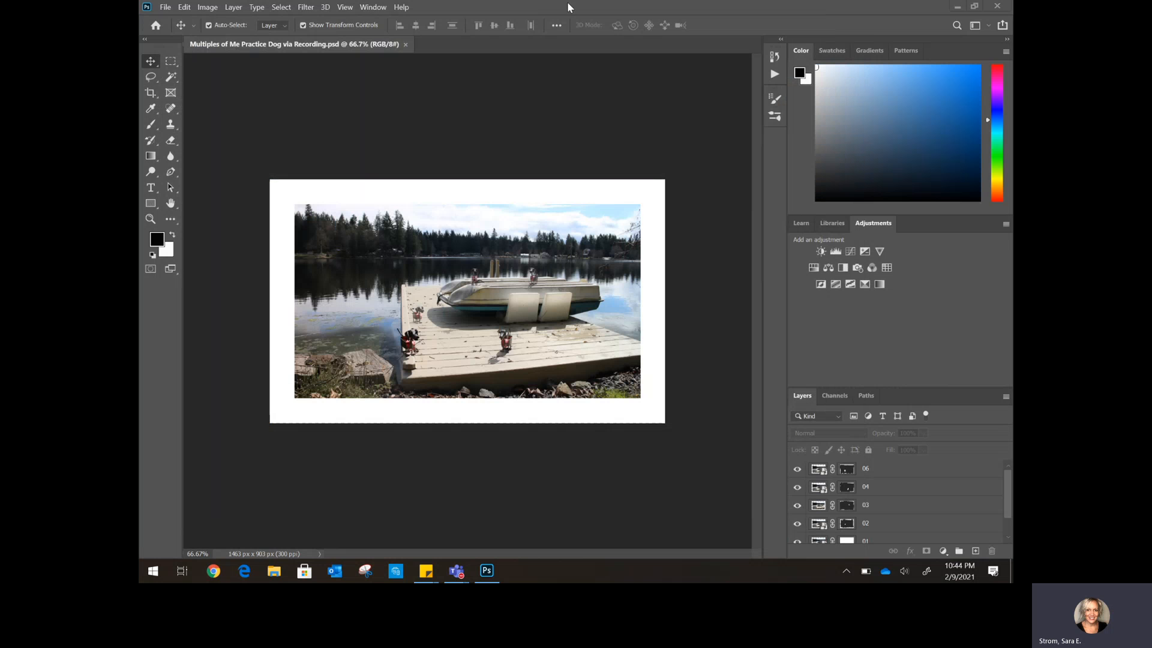
click(181, 8)
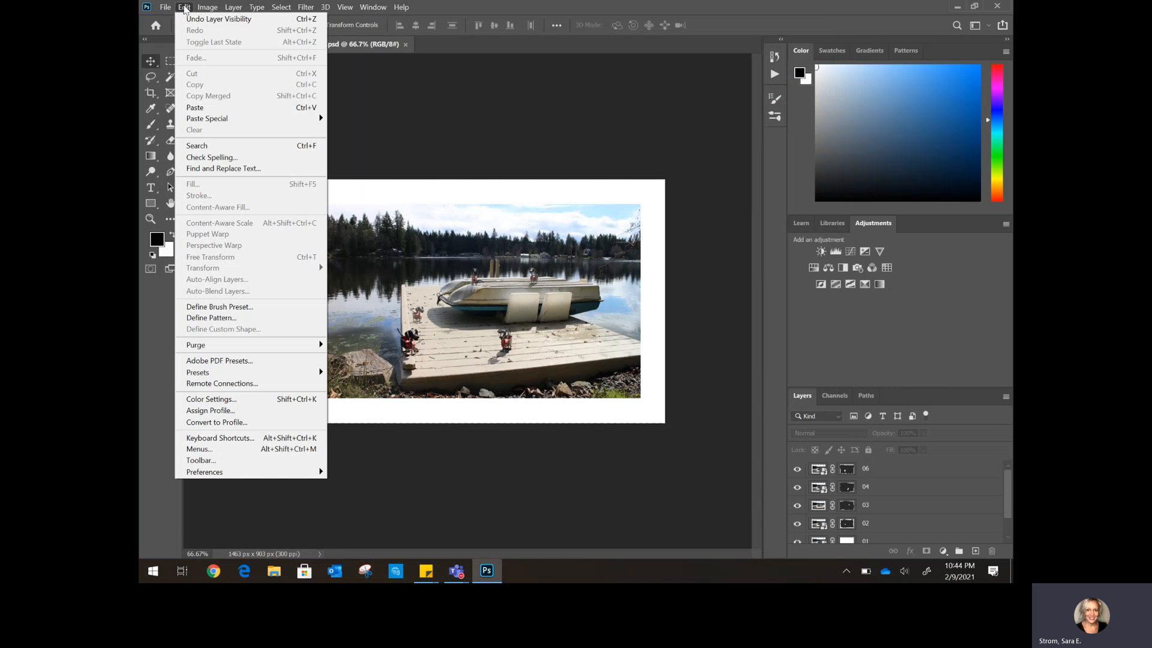
mouse_move(242, 473)
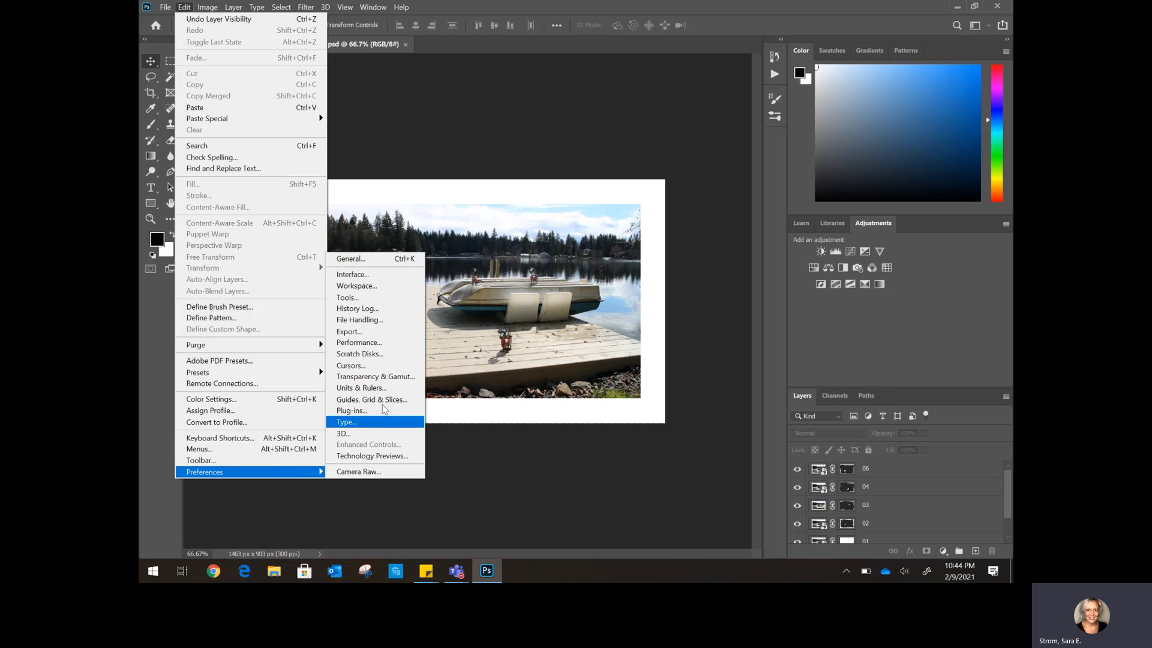
click(387, 263)
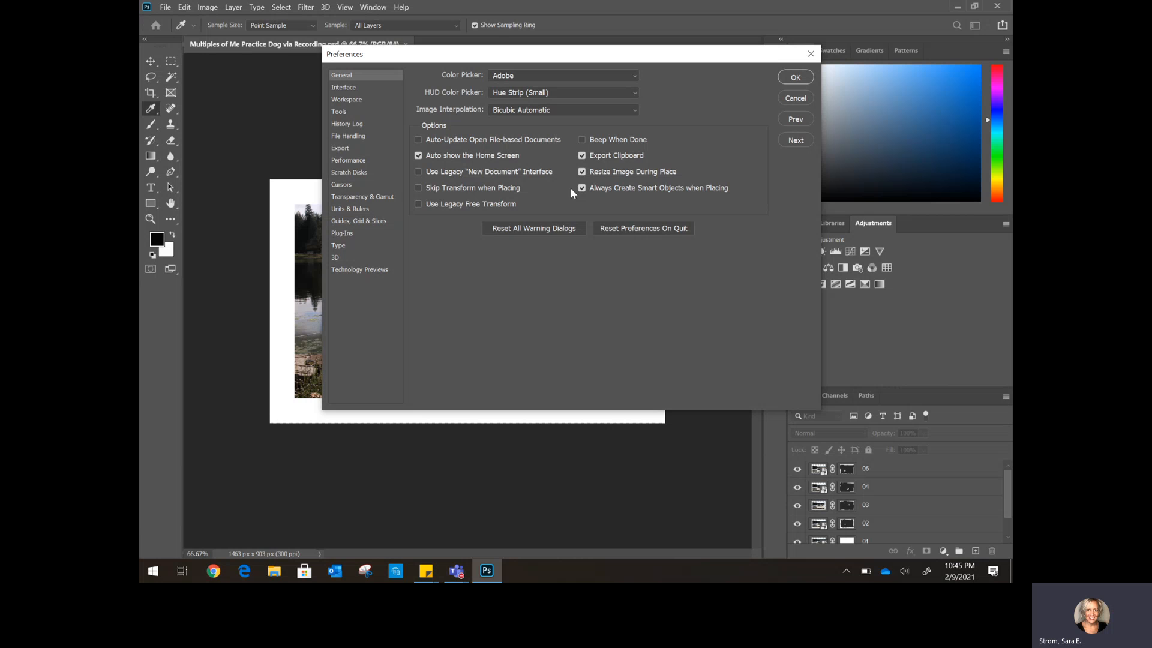
click(783, 77)
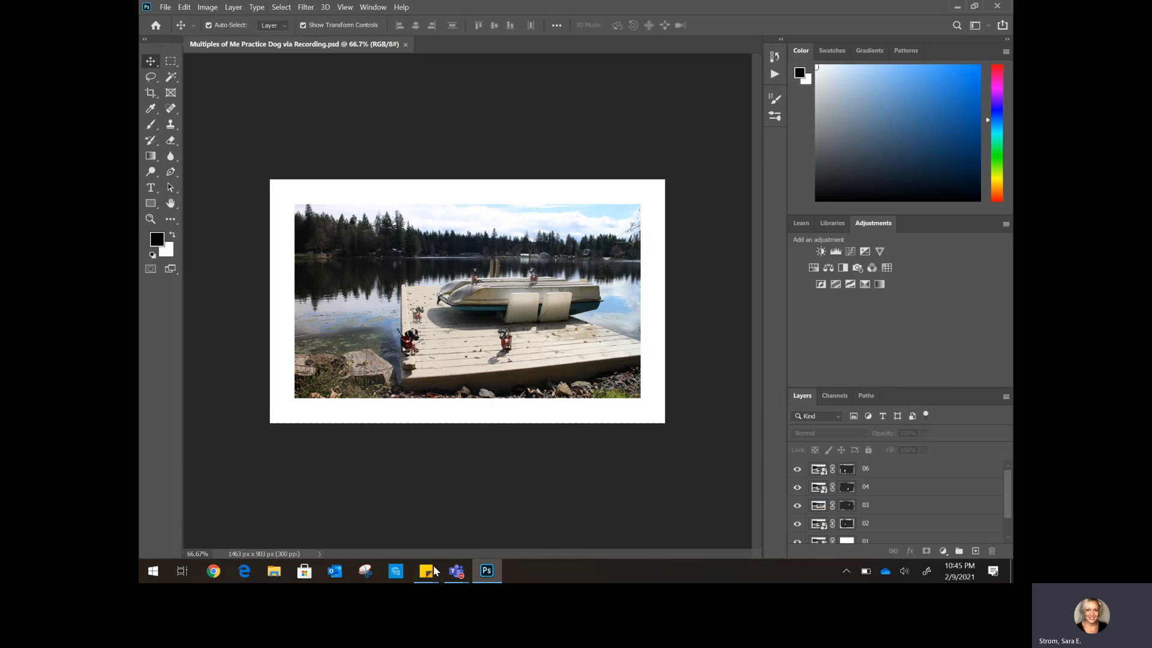
- Switch to the "Layer Mask Screen Tutorial" meeting window in Microsoft Teams
mouse_move(460, 577)
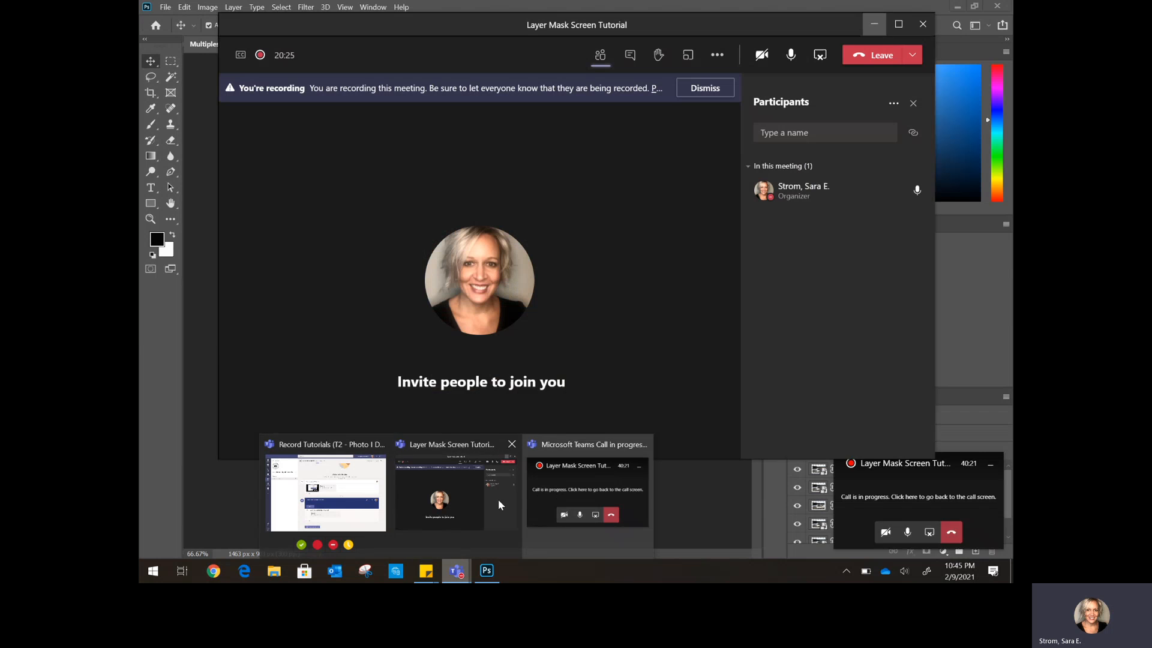
click(496, 503)
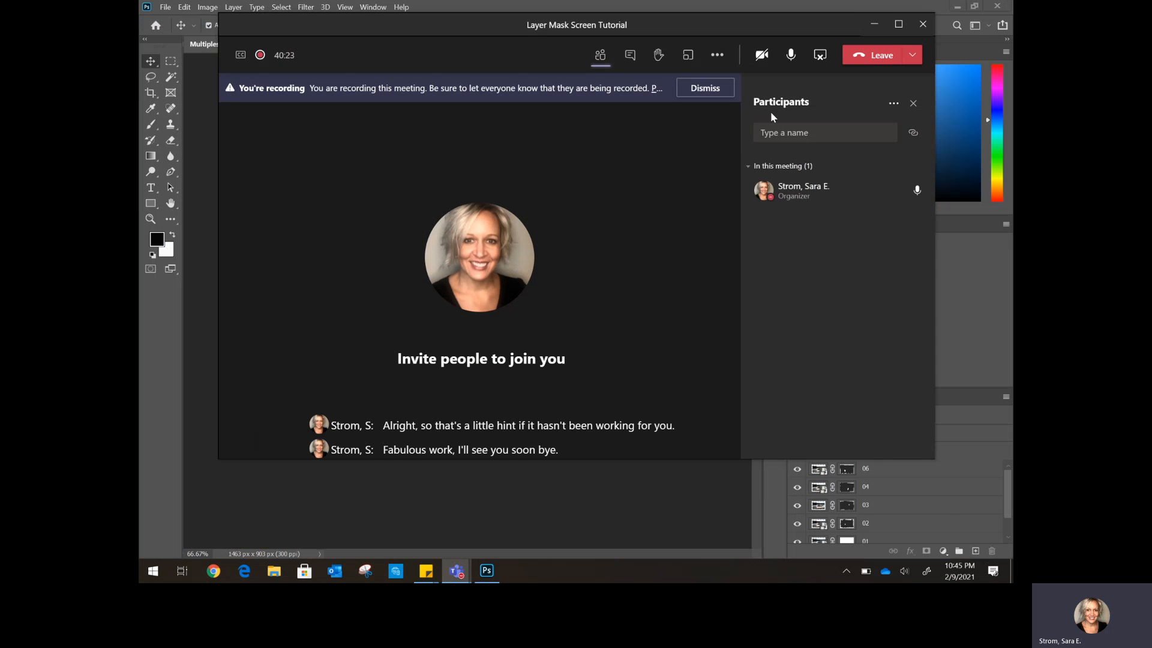